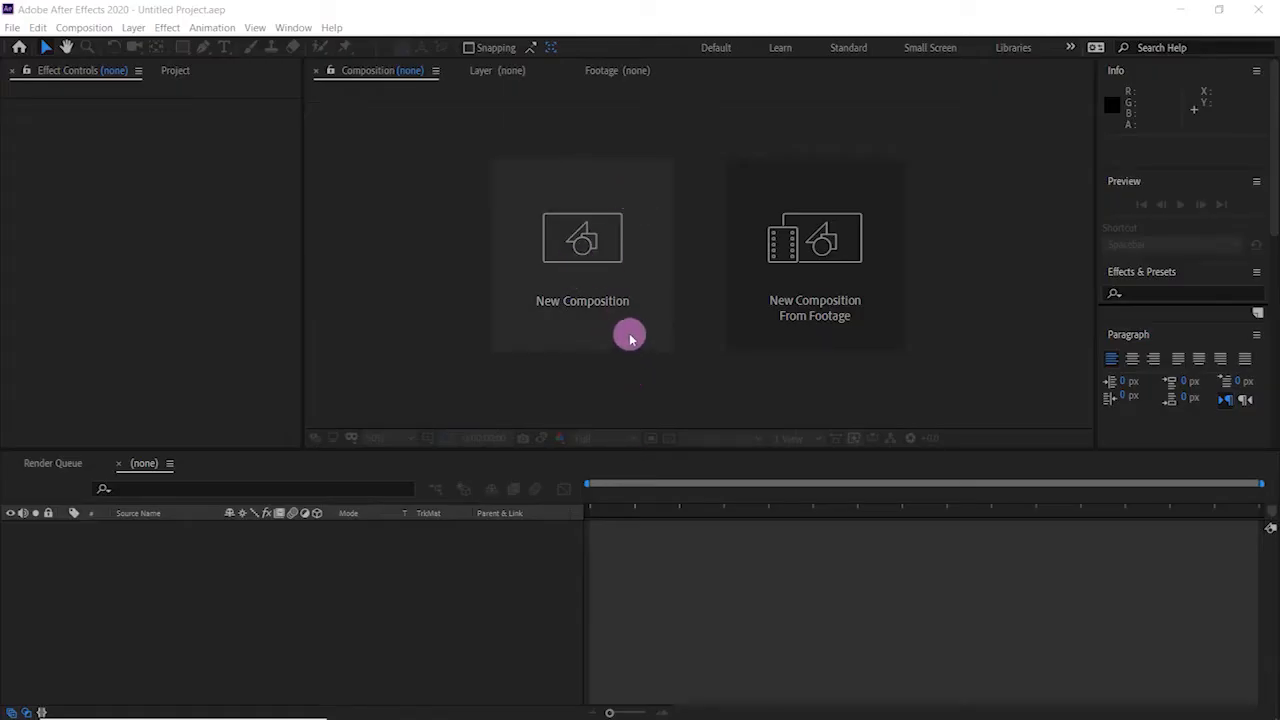
- Create a new HDTV 1080 25 composition named TUTORIAL with a duration of 5 seconds
click(597, 300)
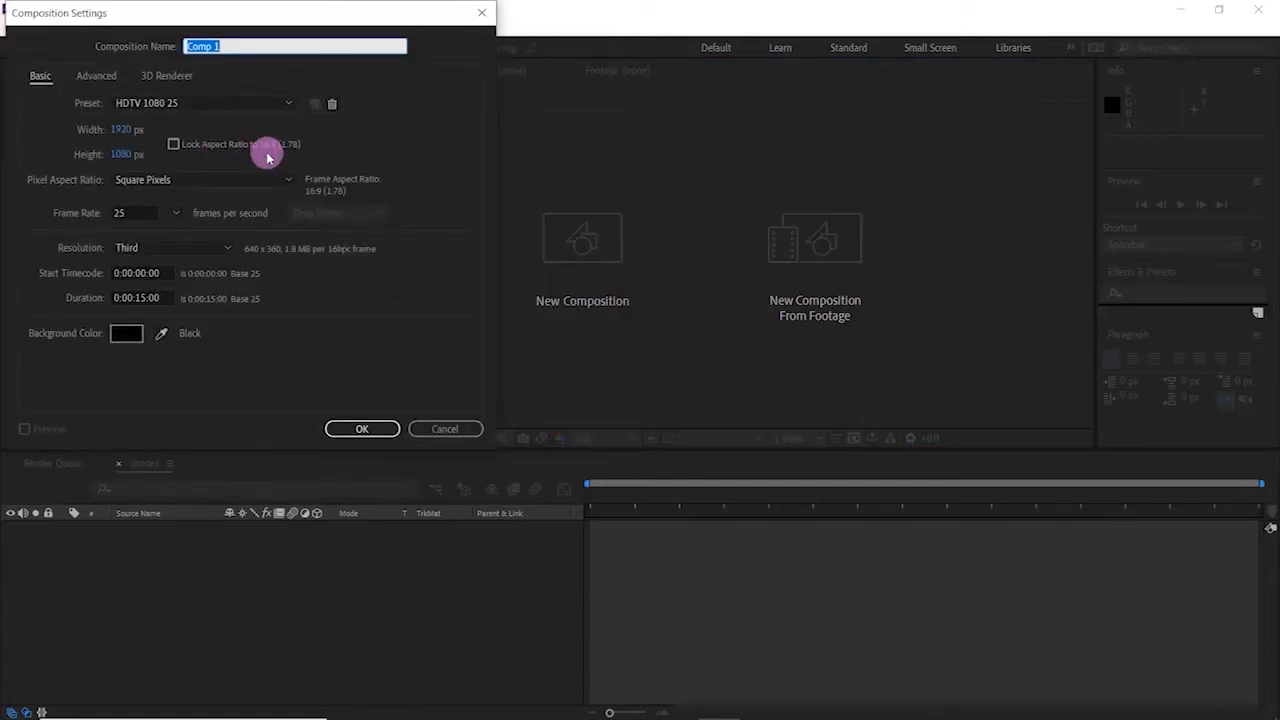
text(TUTOR)
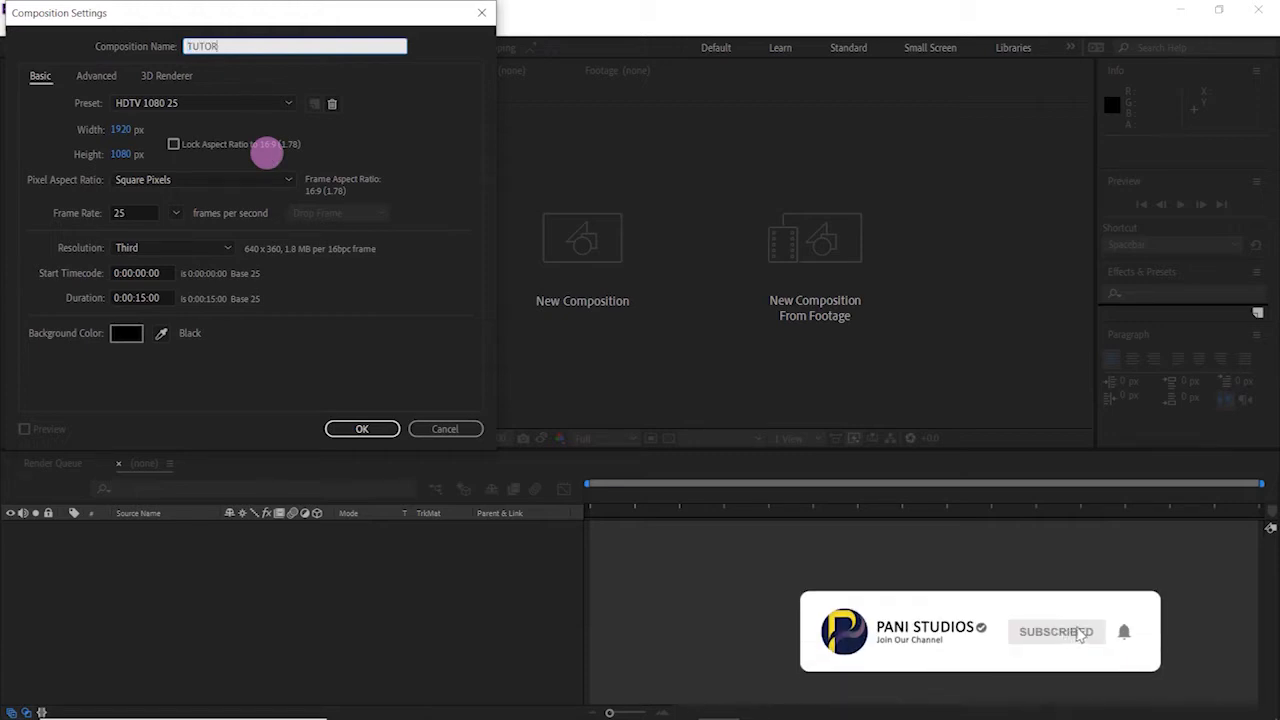
text(IAL)
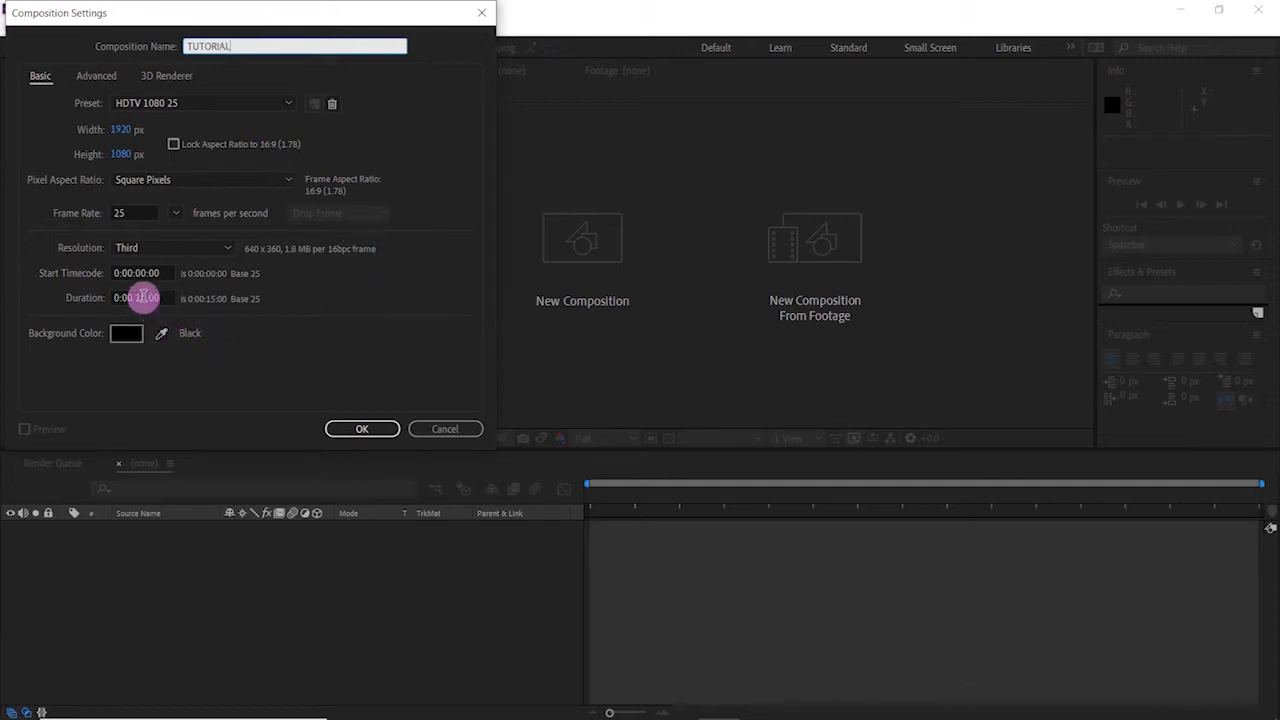
click(143, 297)
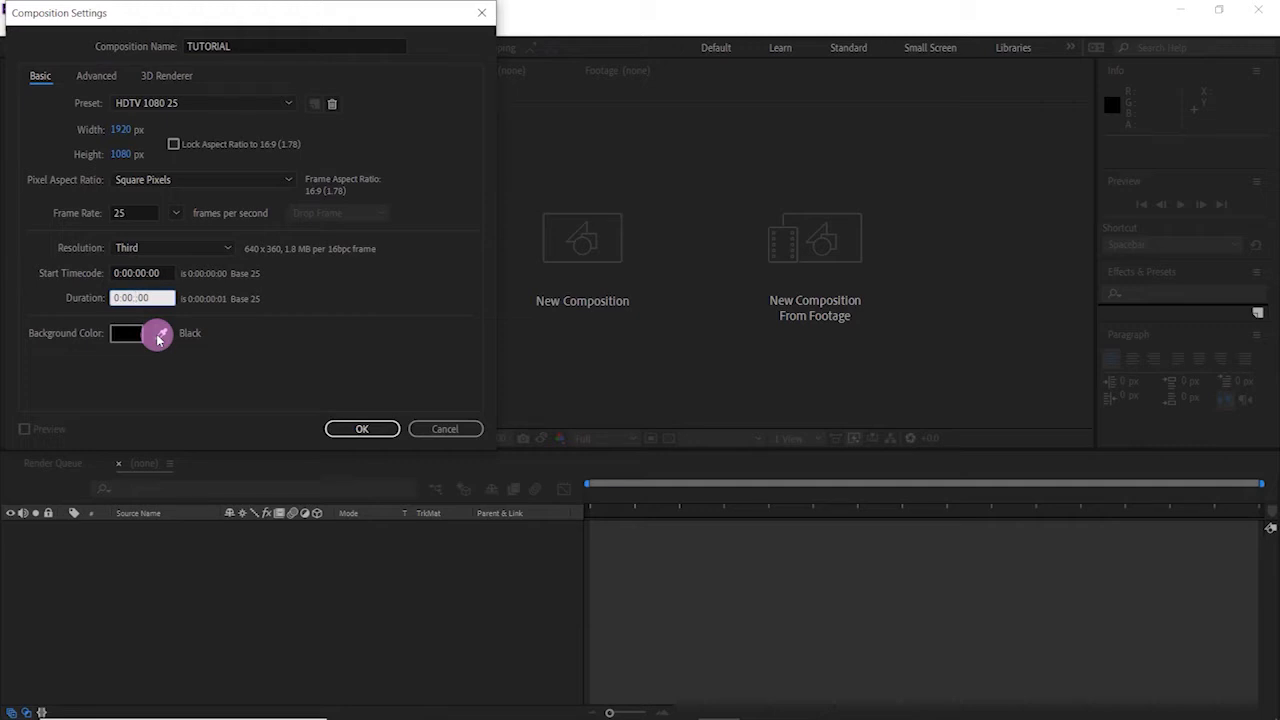
text(05)
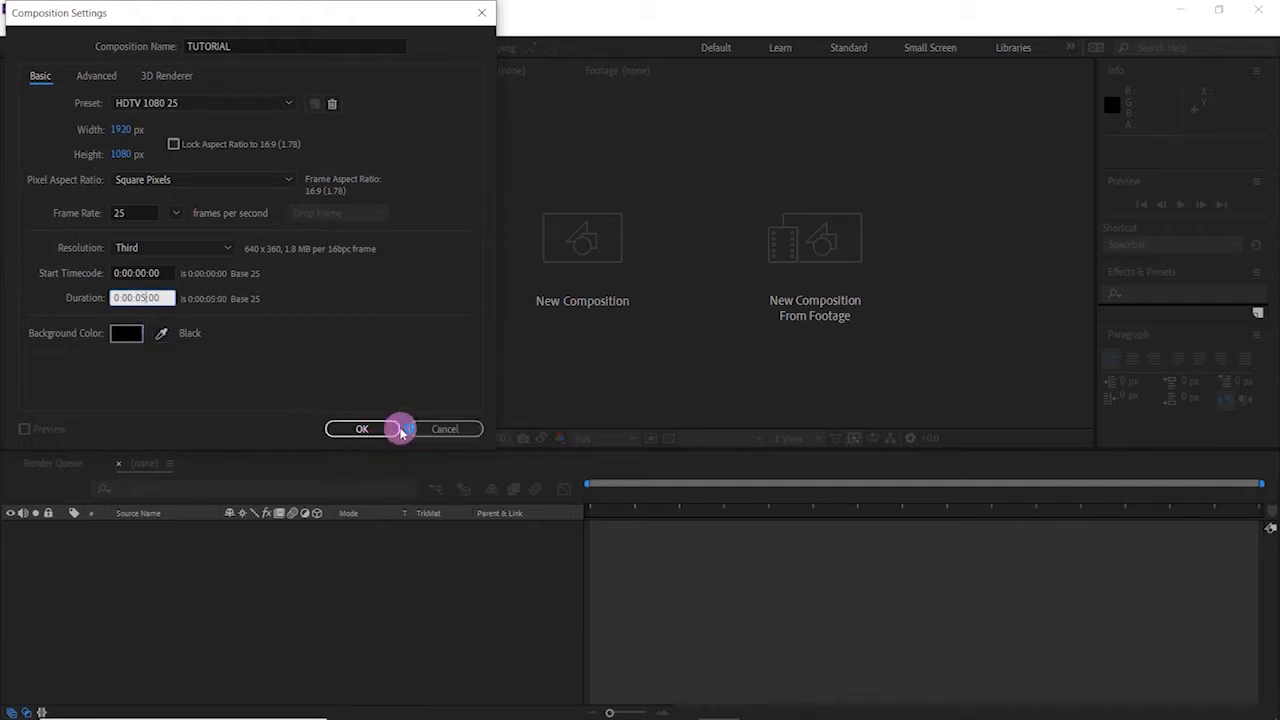
click(364, 430)
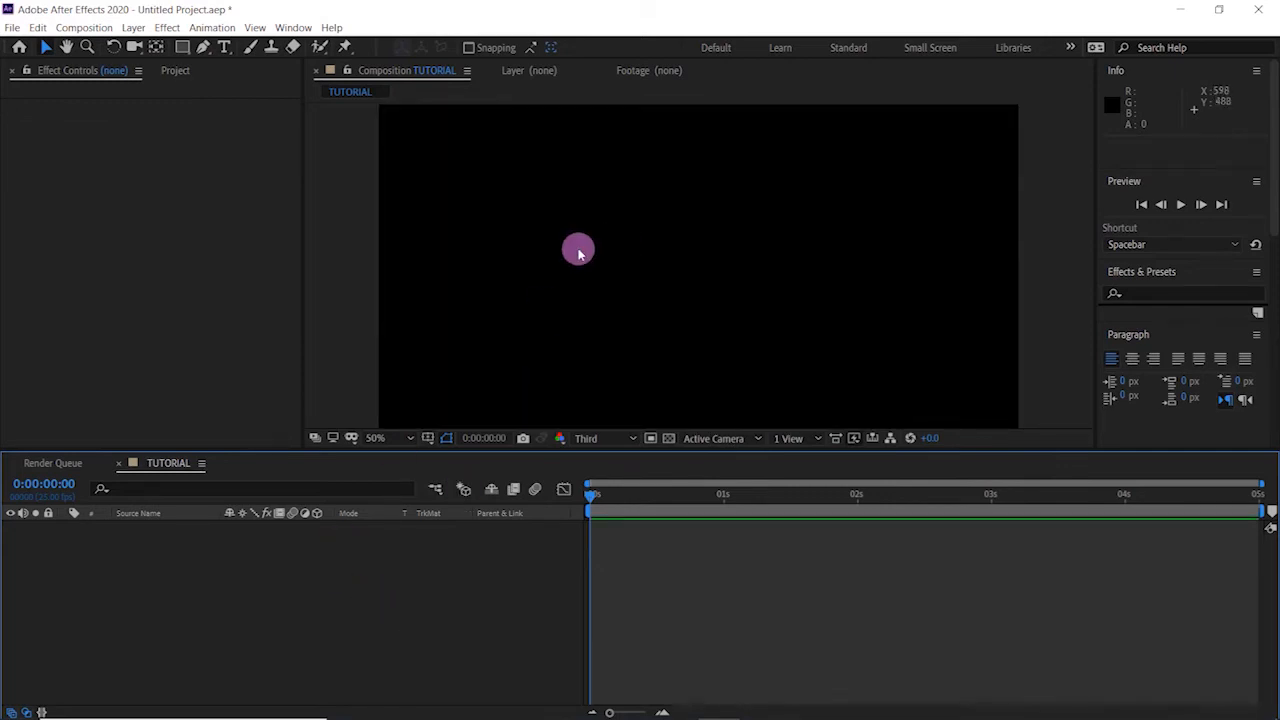
key(comma)
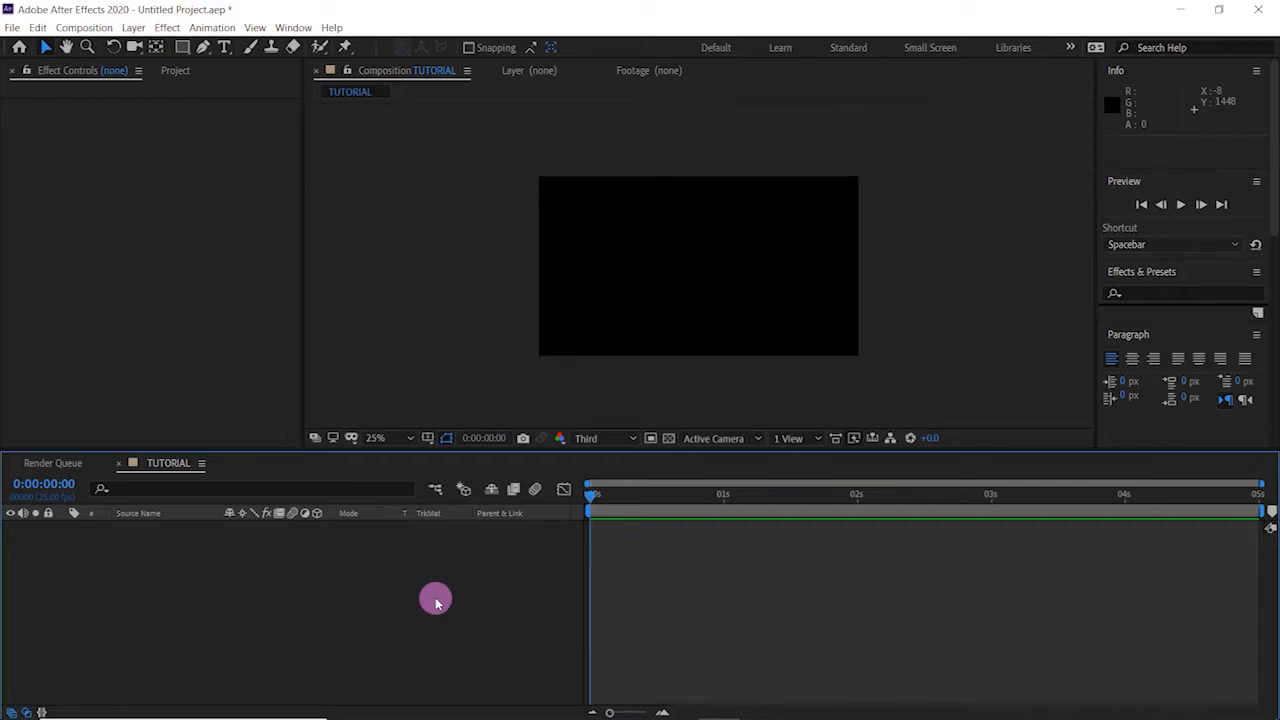
click(134, 28)
mouse_move(266, 46)
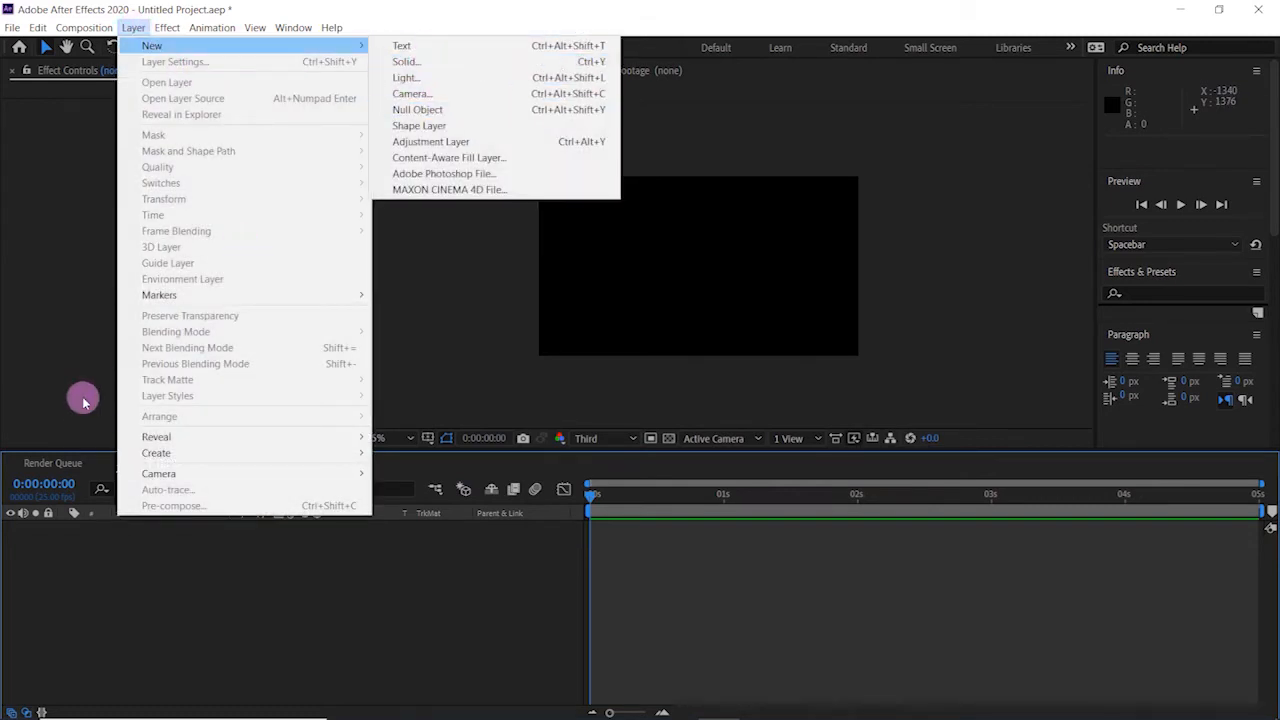
click(80, 585)
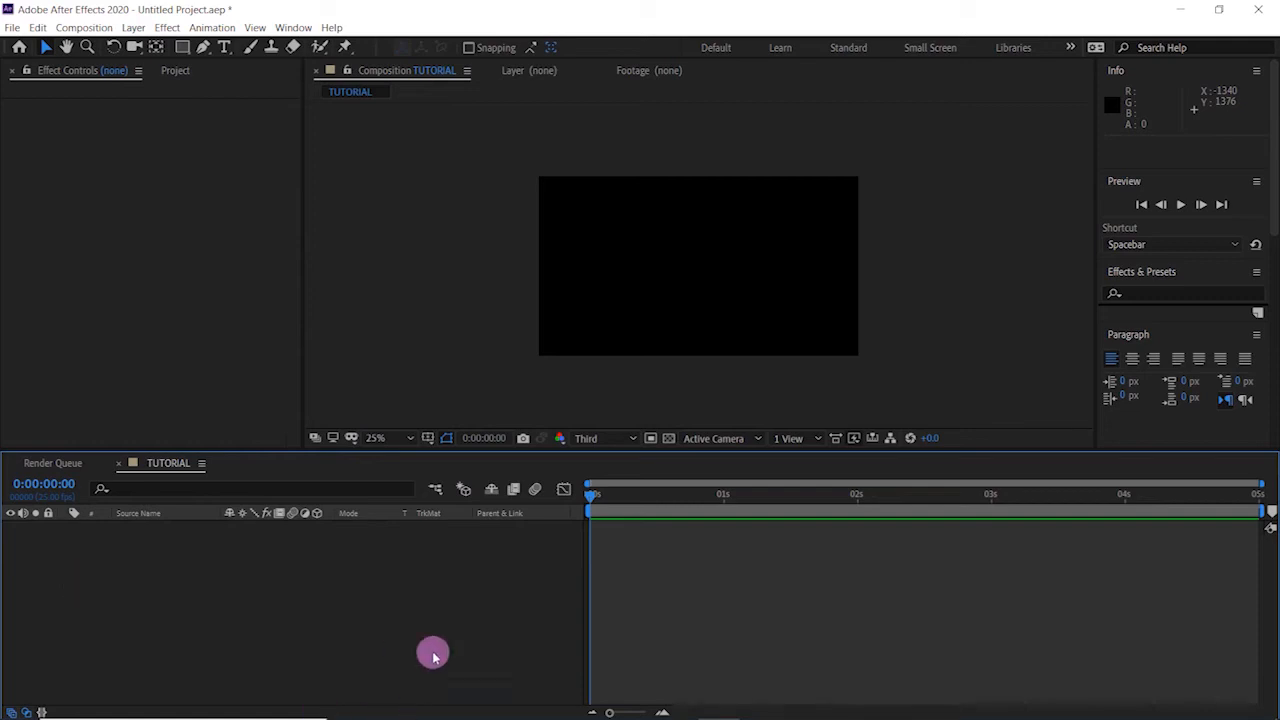
- Add a black 1920 x 1080 px solid layer named BG to the composition
right_click(405, 641)
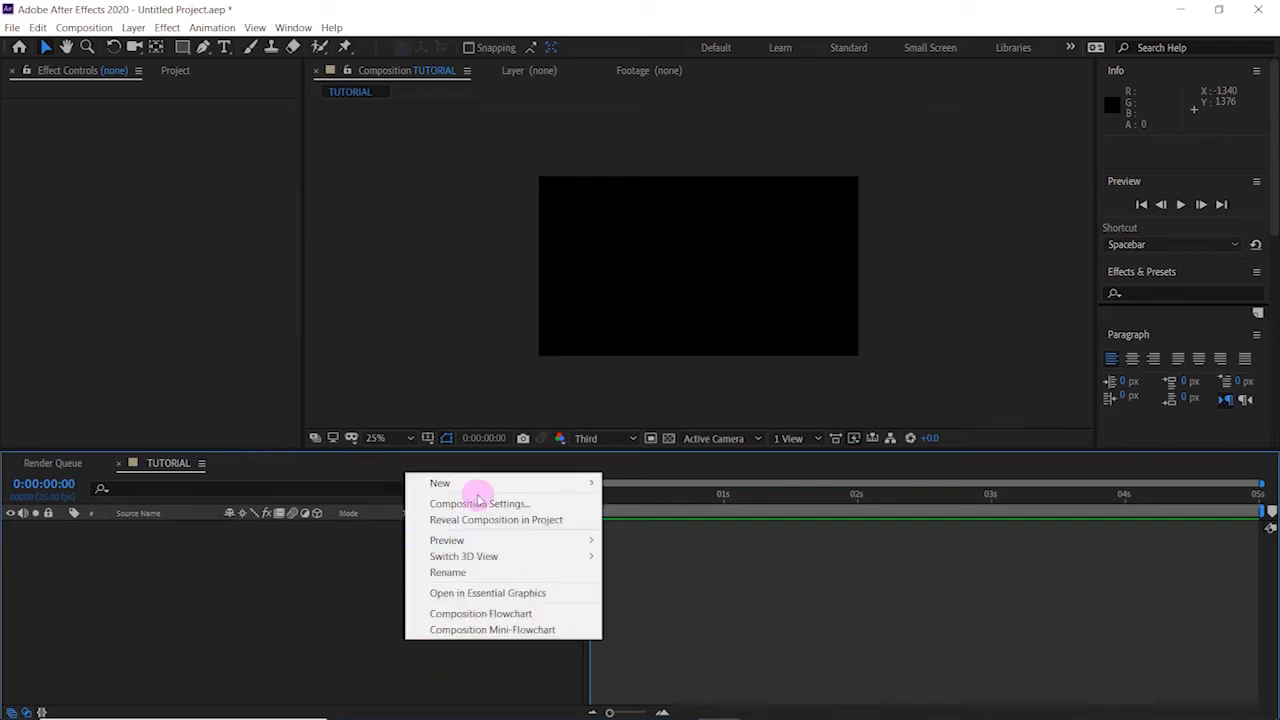
mouse_move(490, 484)
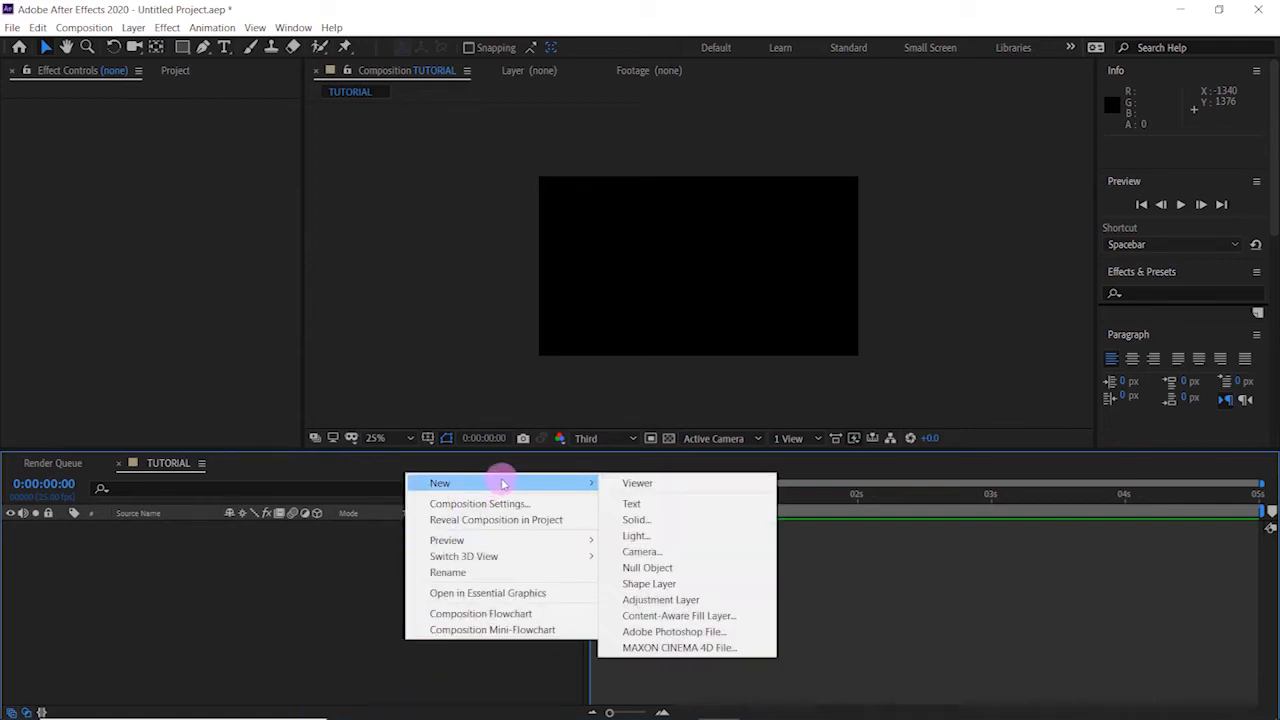
click(640, 520)
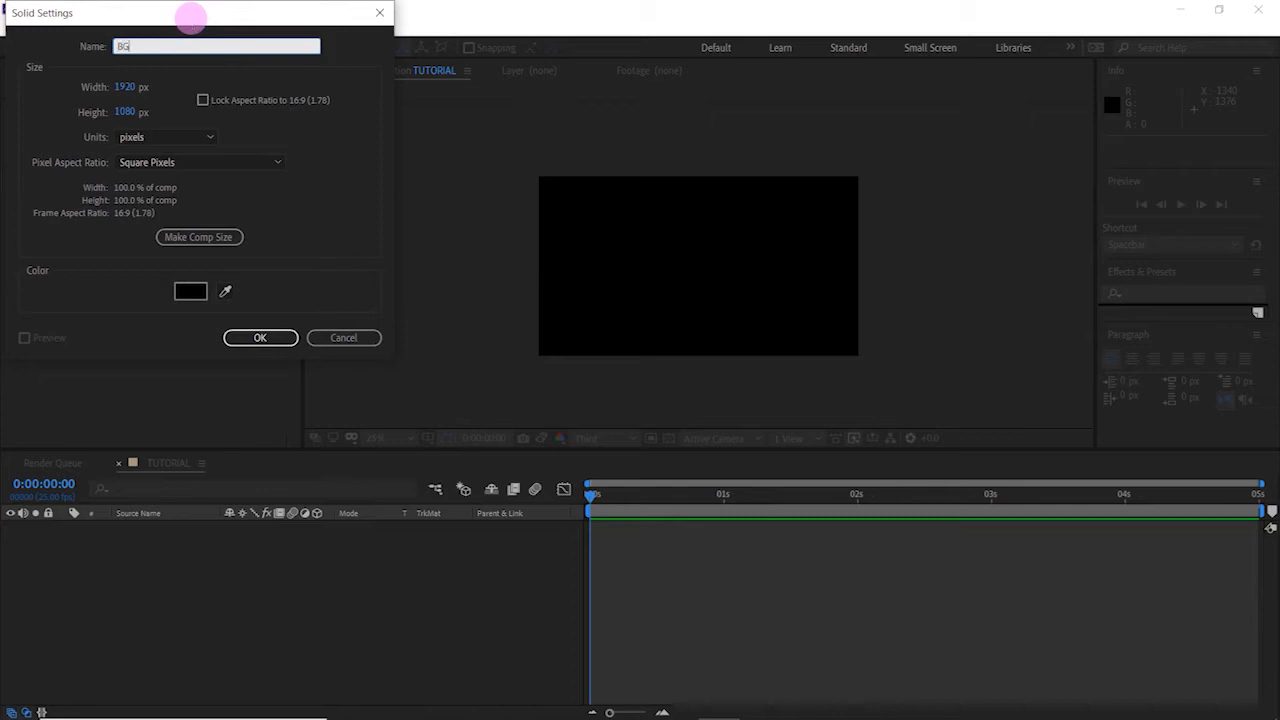
click(281, 339)
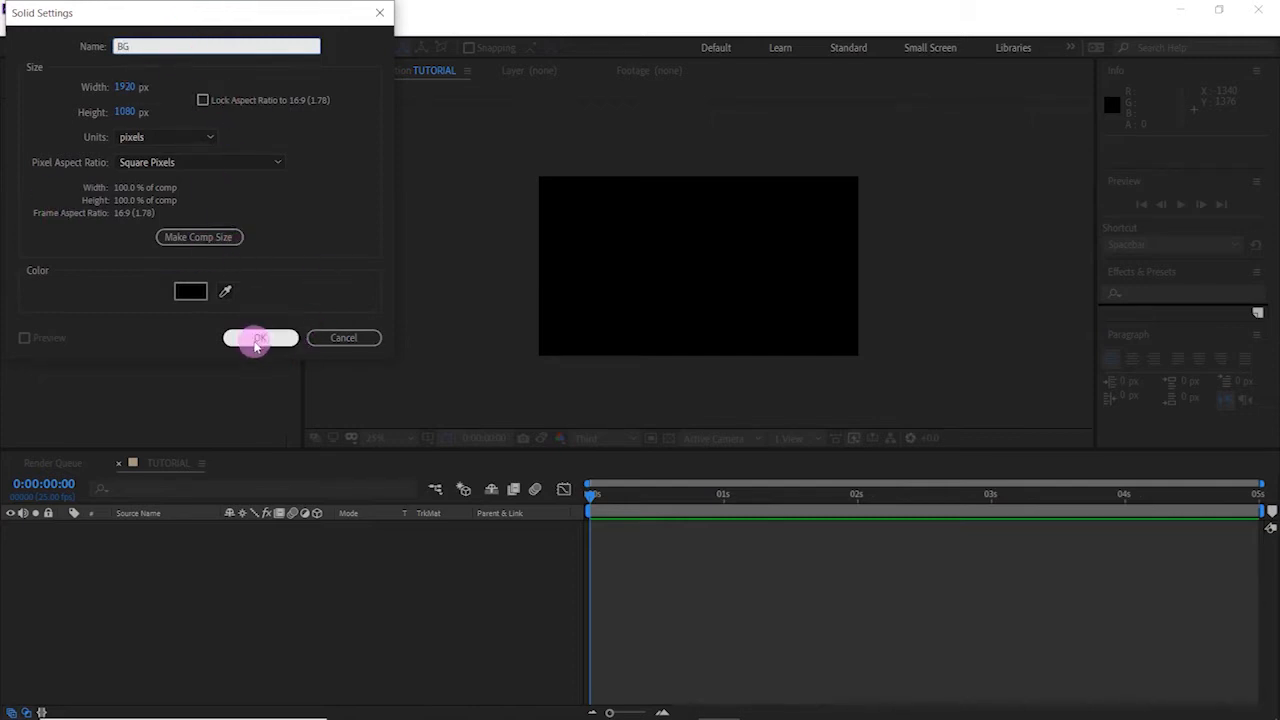
click(257, 342)
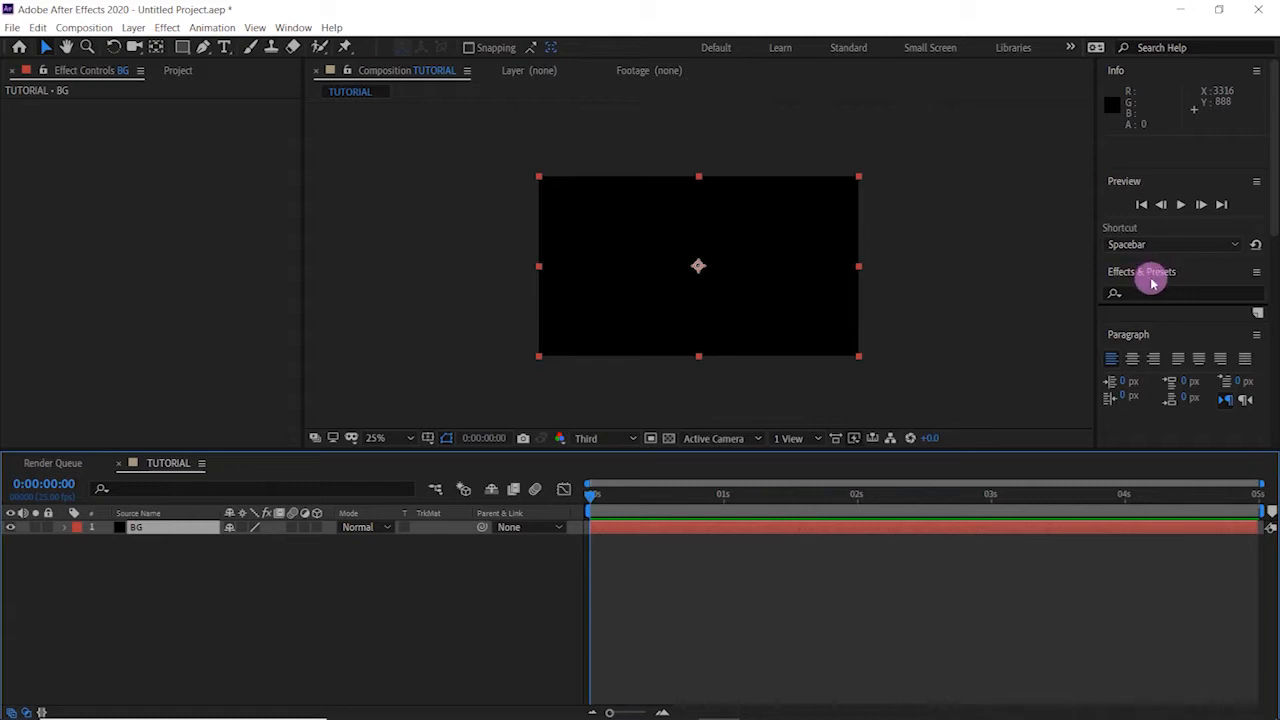
- Find the Gradient Ramp effect and apply it to the BG solid
click(1150, 277)
click(1170, 221)
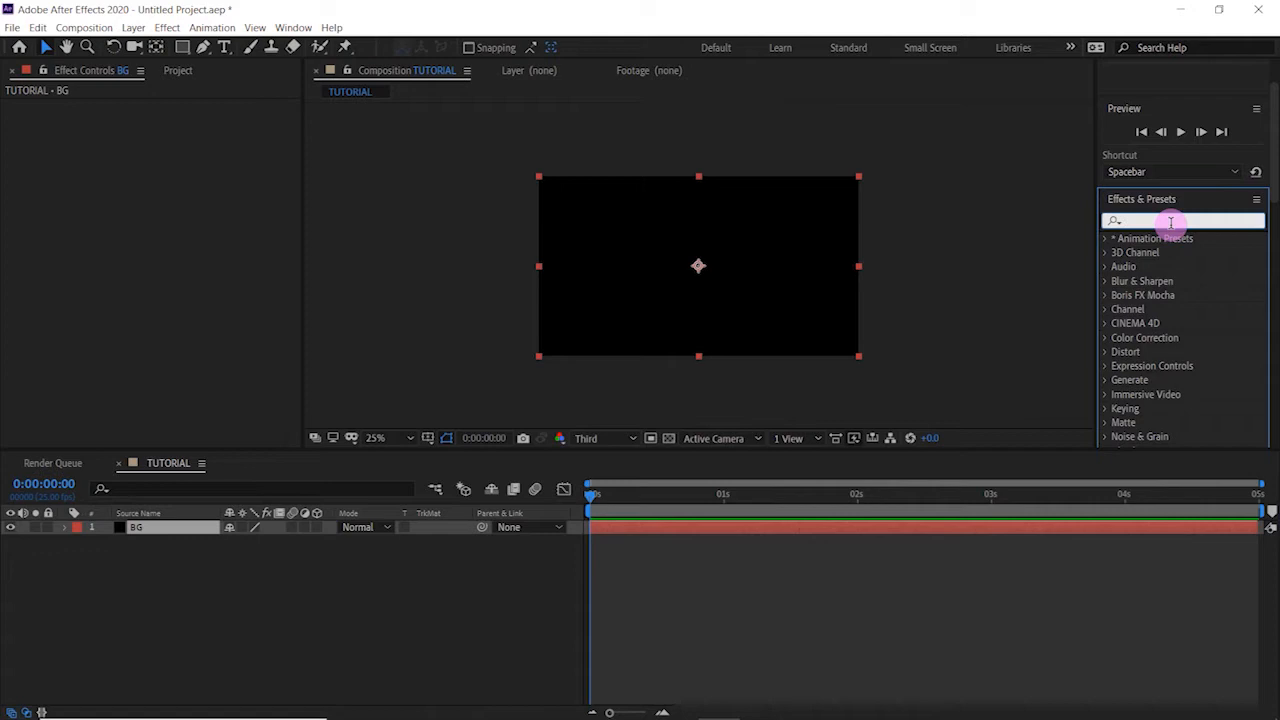
text(ramp)
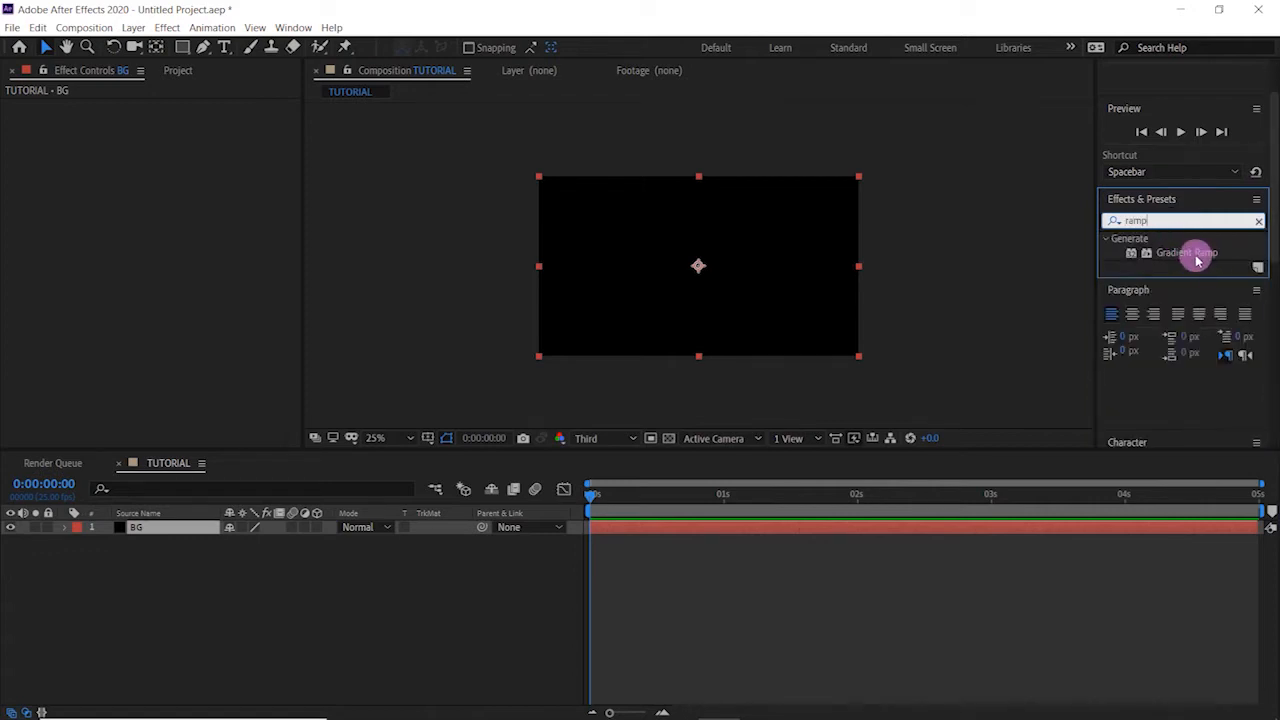
click(1196, 256)
drag(1196, 258, 701, 266)
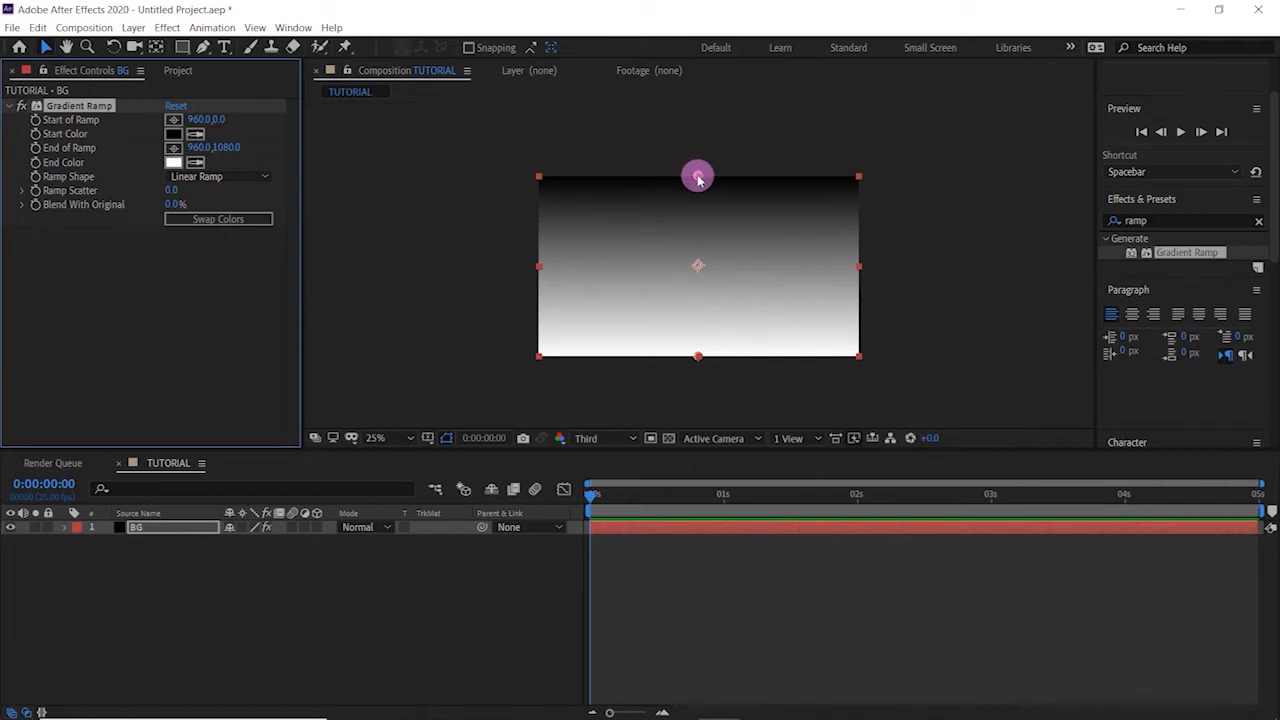
- Make the gradient a Radial Ramp from about 960, 536 at the frame centre to about 584, 2328, and swap its colors
drag(698, 177, 698, 267)
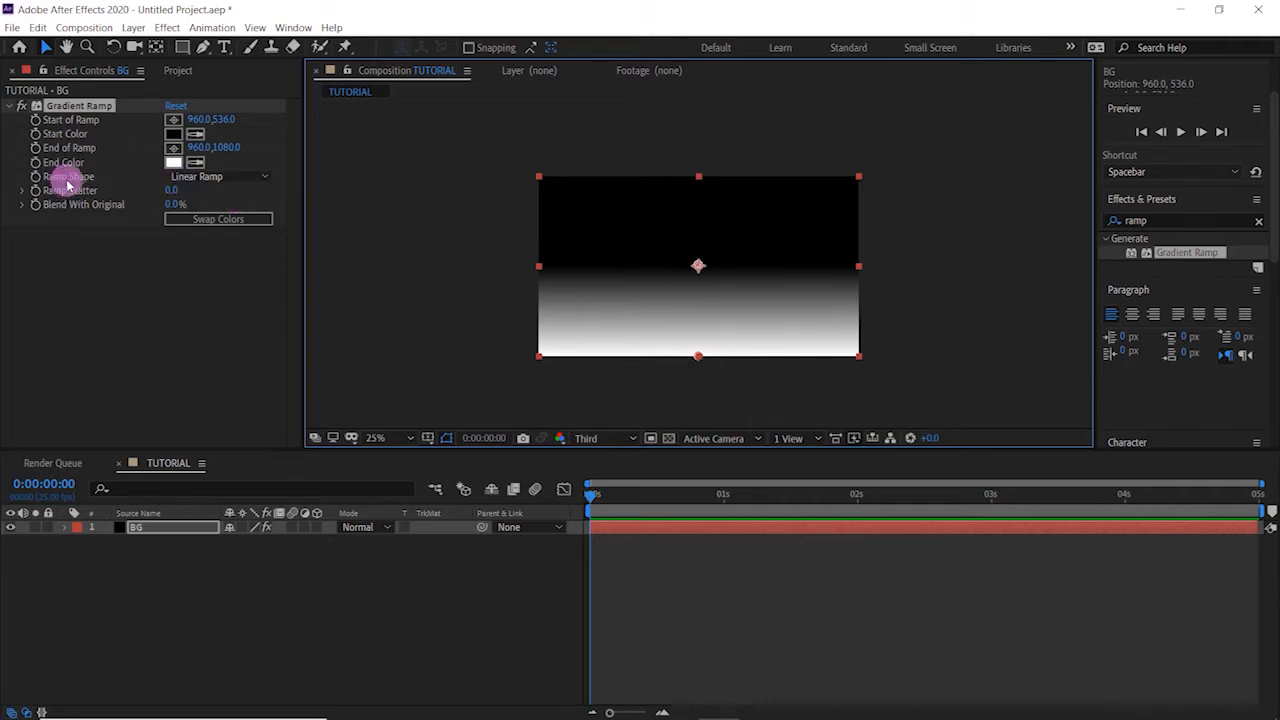
click(185, 177)
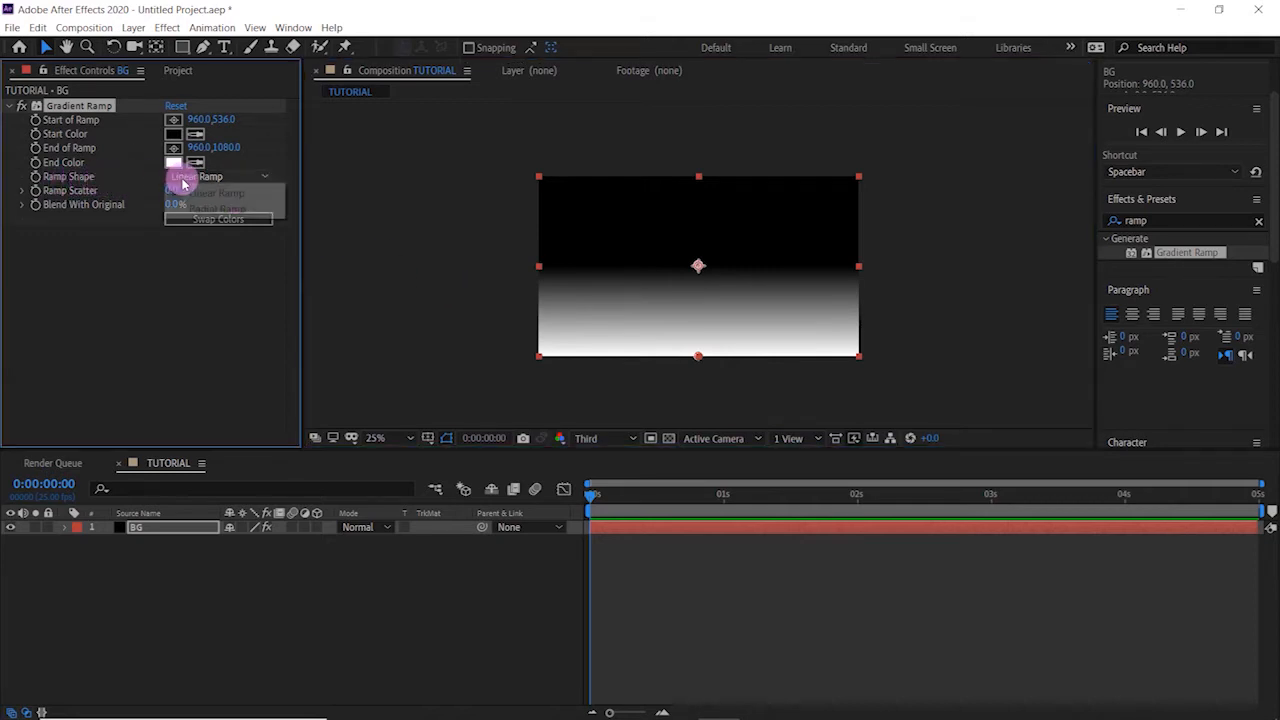
click(198, 209)
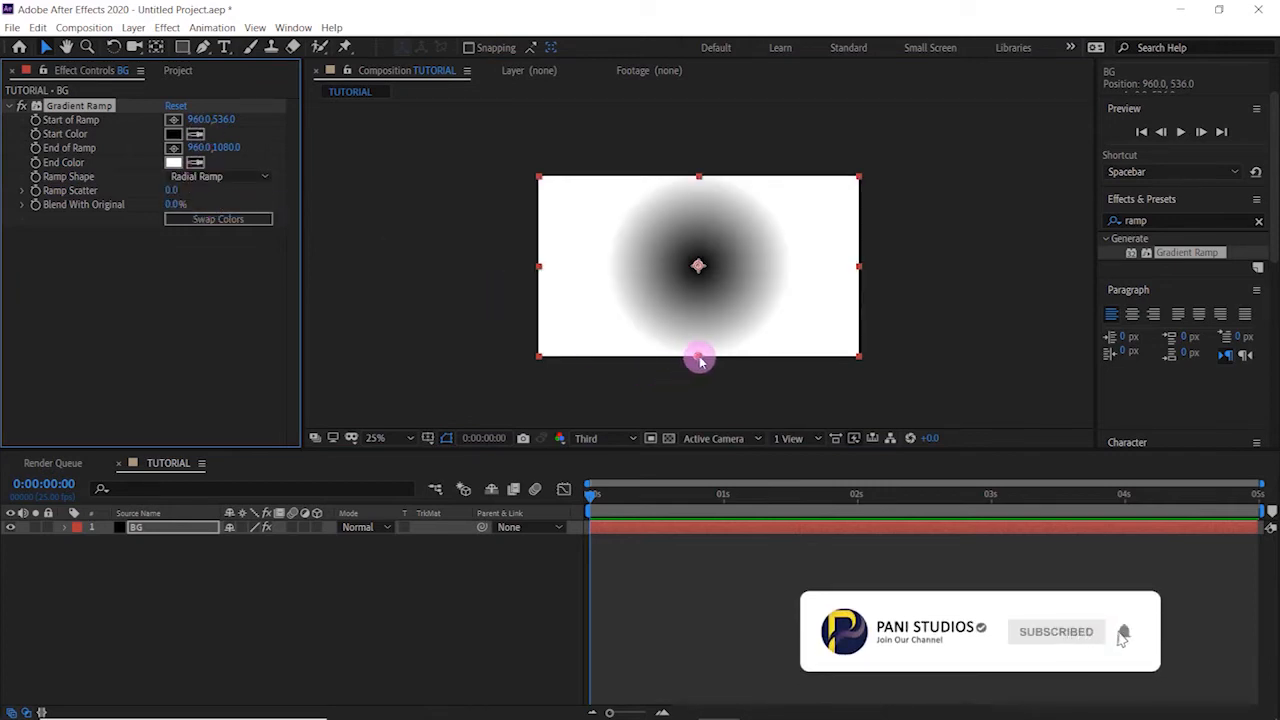
drag(698, 360, 635, 568)
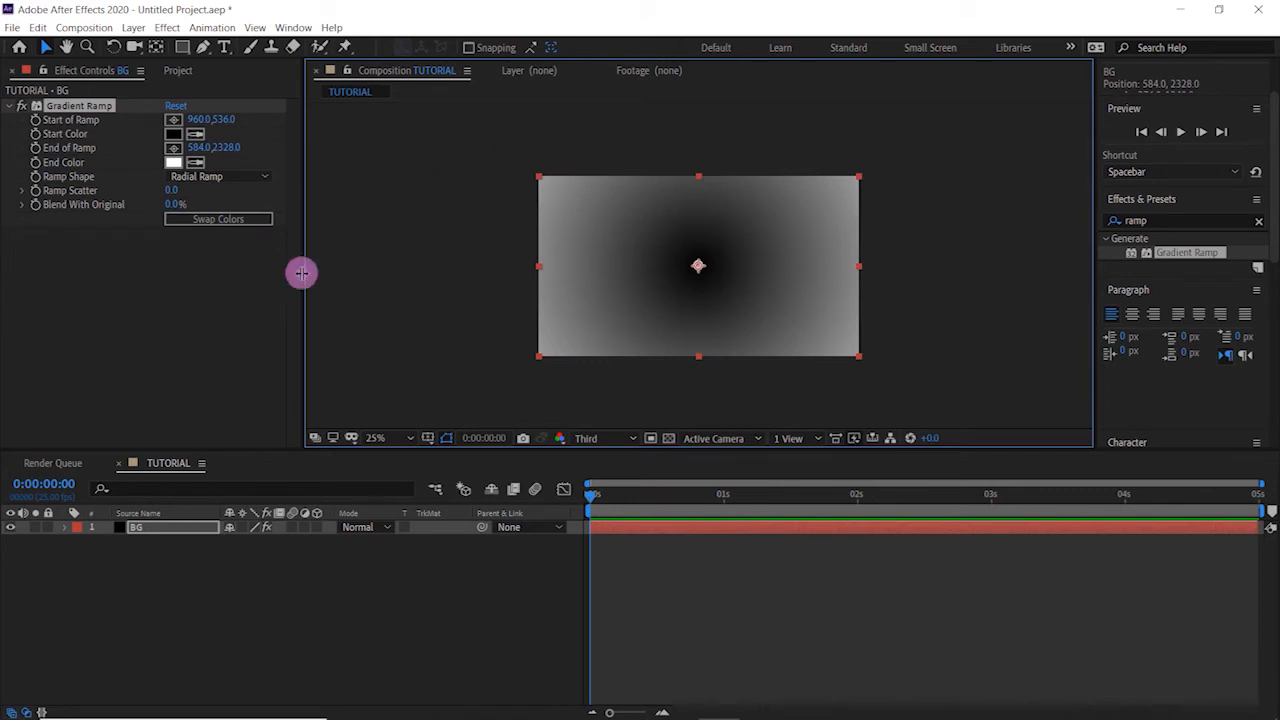
click(200, 220)
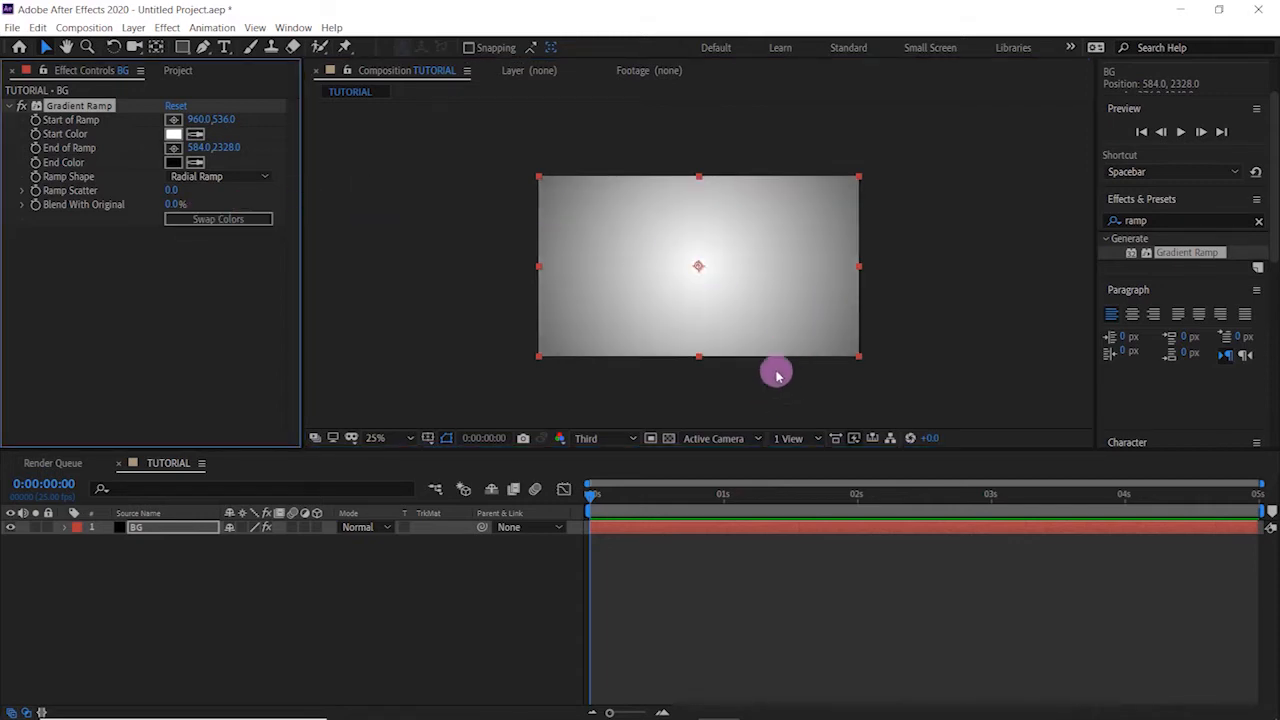
- Set the Gradient Ramp's start color to blue 2973C3
click(173, 136)
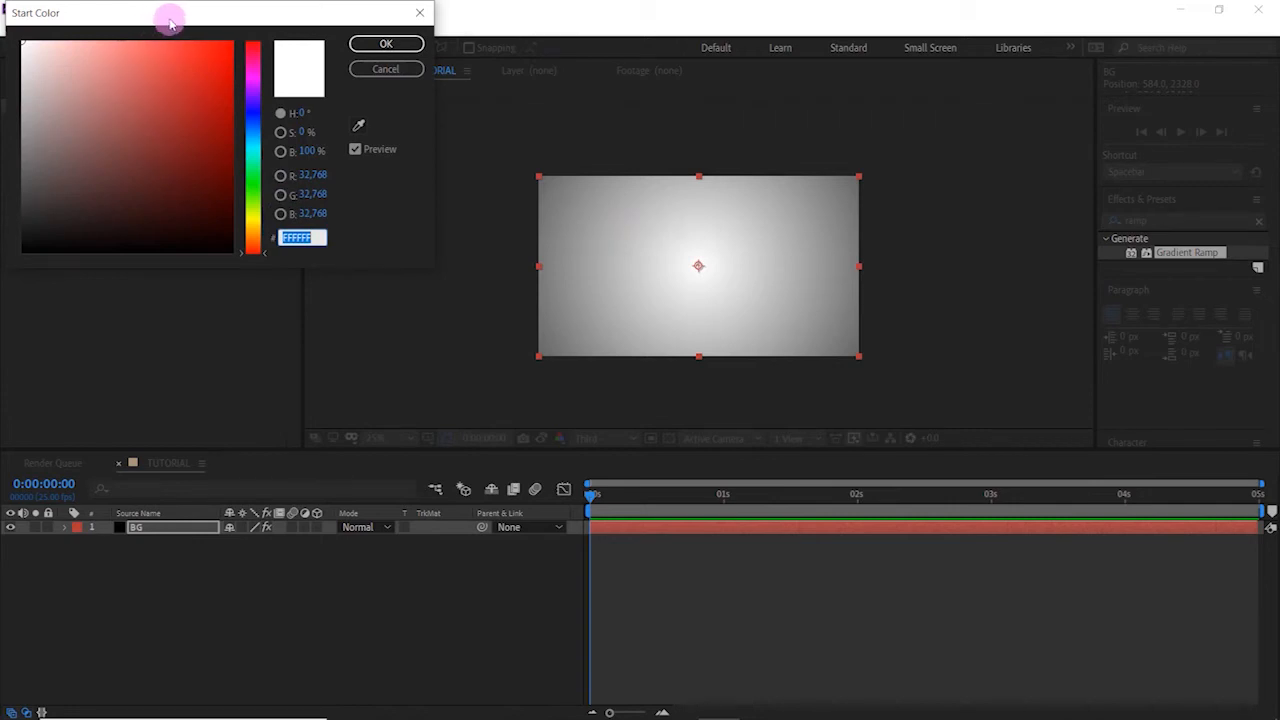
drag(173, 18, 256, 78)
drag(306, 151, 309, 198)
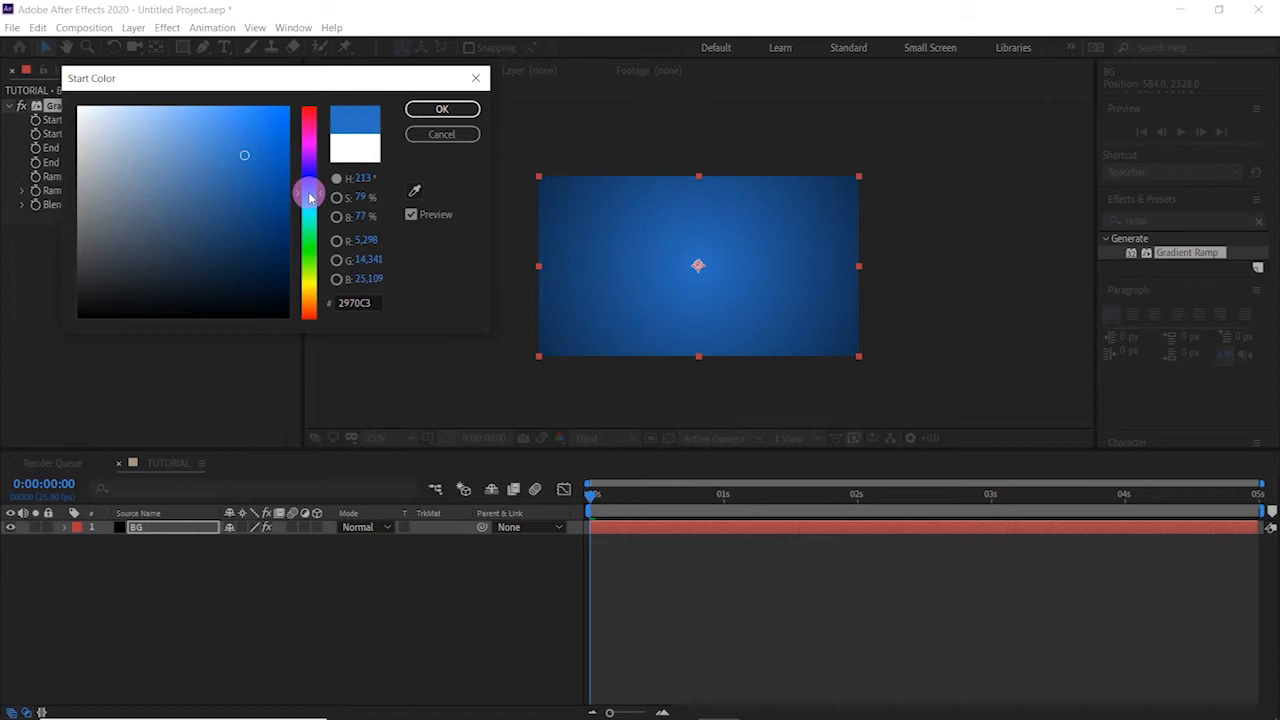
click(440, 108)
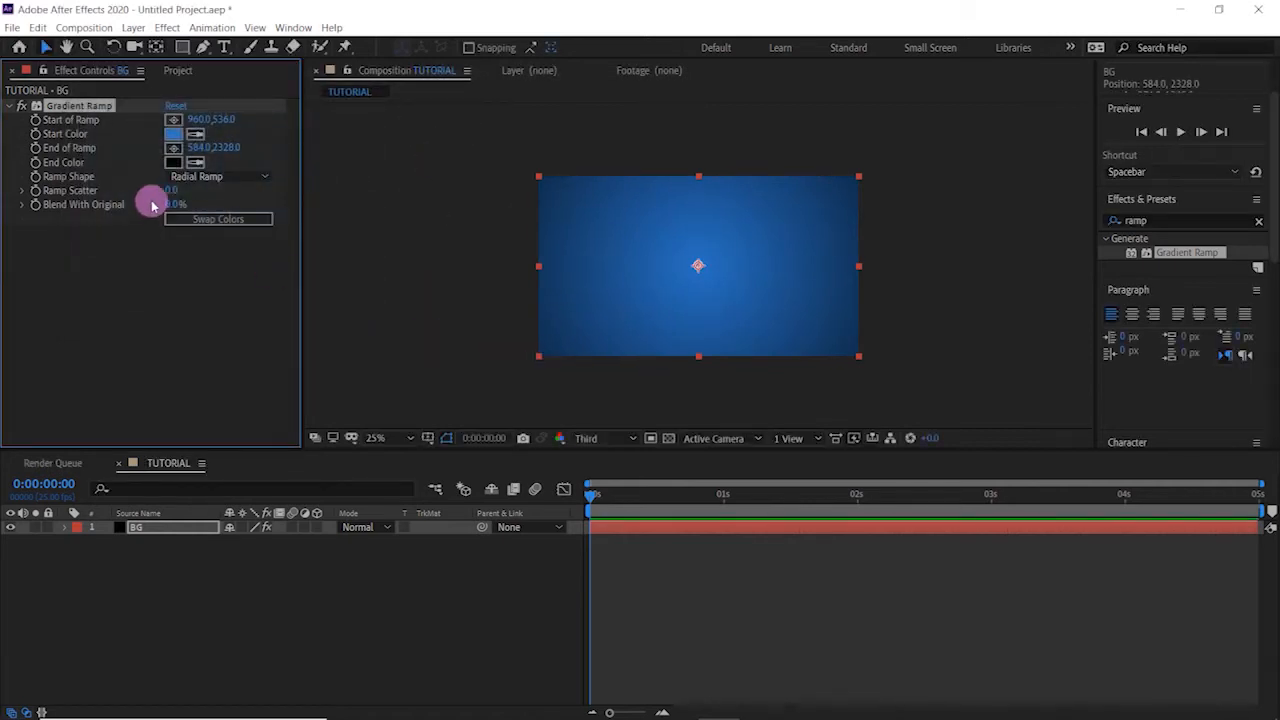
- Set the Gradient Ramp's start color to purple 9429C3 and deselect the BG layer
click(176, 138)
drag(302, 150, 311, 155)
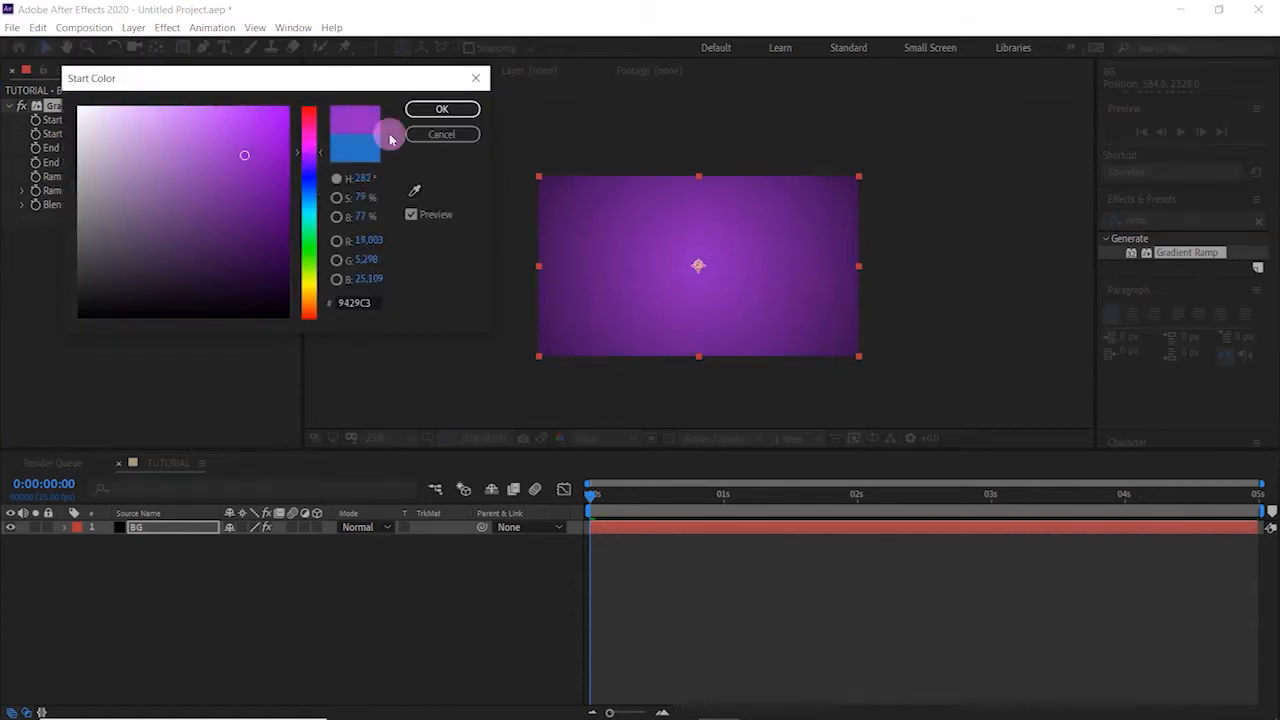
click(442, 109)
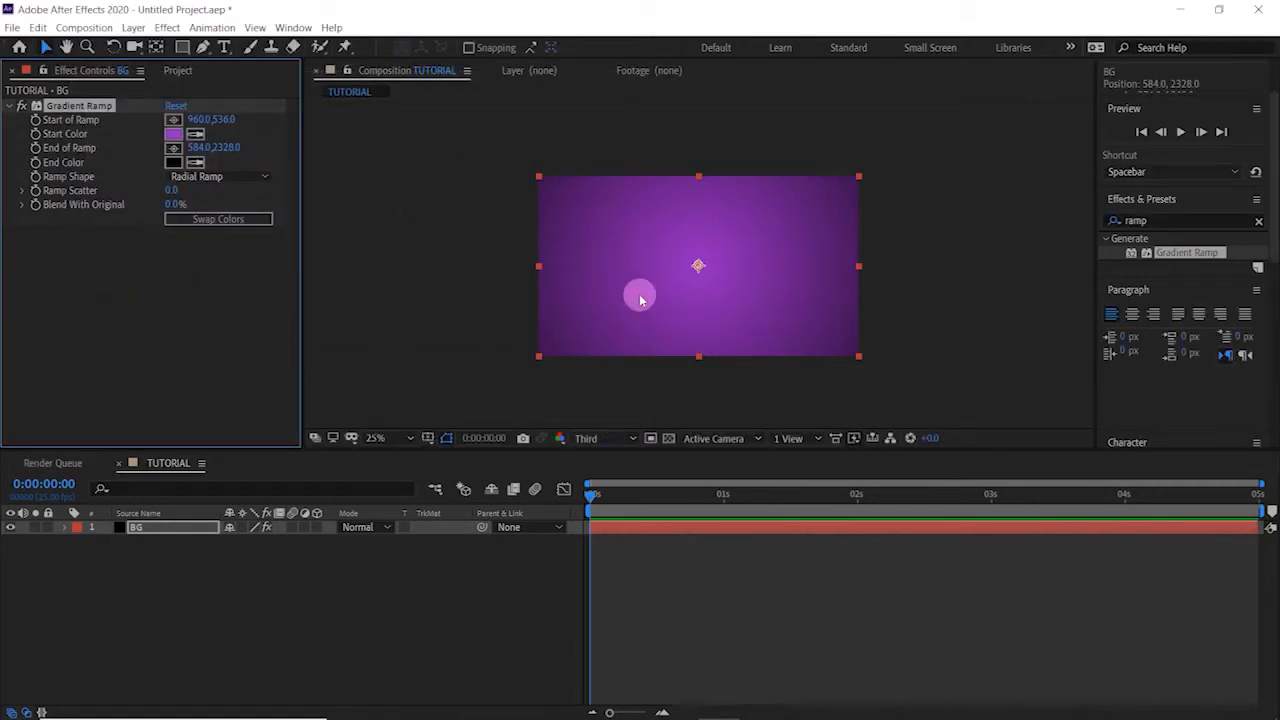
click(435, 598)
click(481, 279)
click(579, 301)
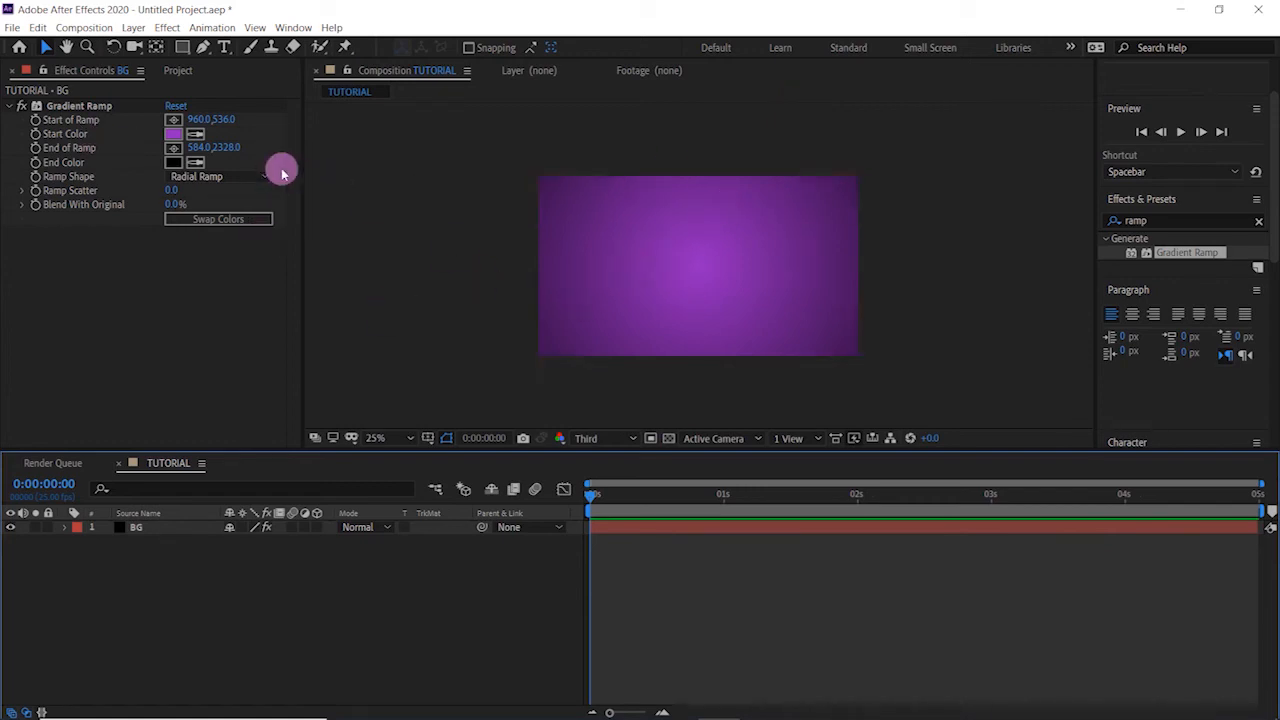
- Add a horizontal text layer reading TUTORIAL near the centre of the frame
click(225, 47)
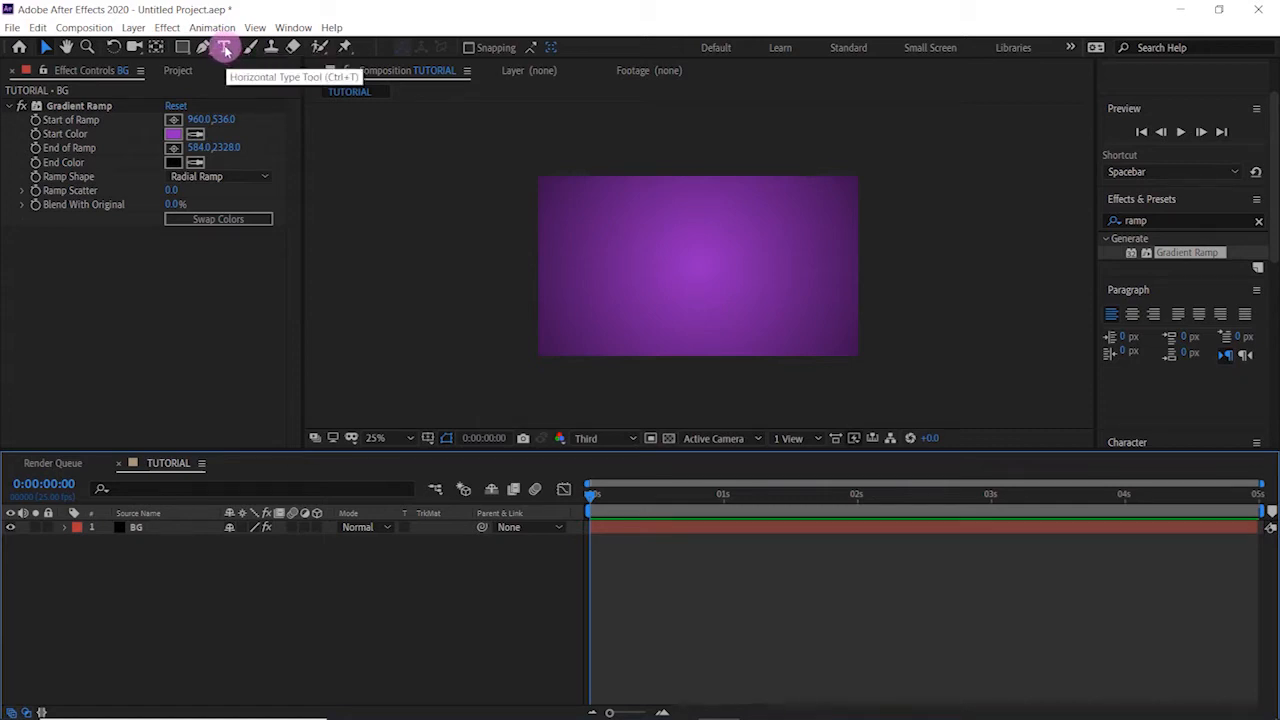
click(225, 47)
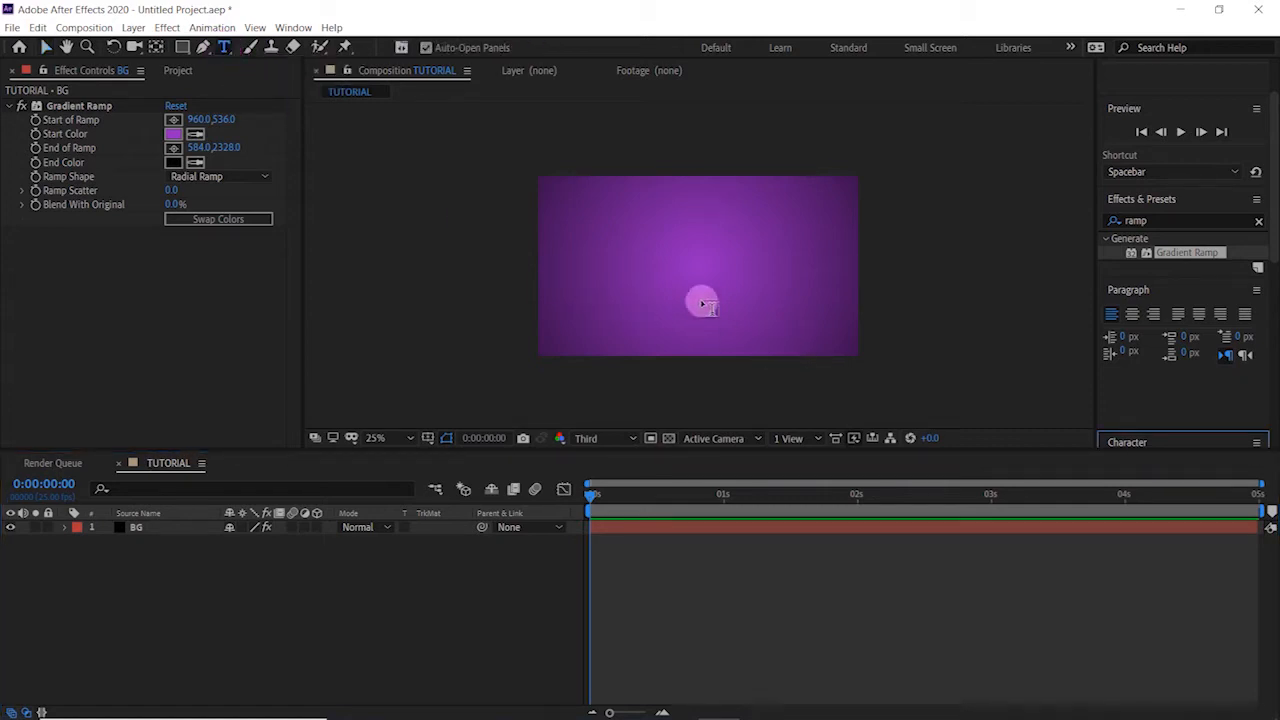
click(663, 263)
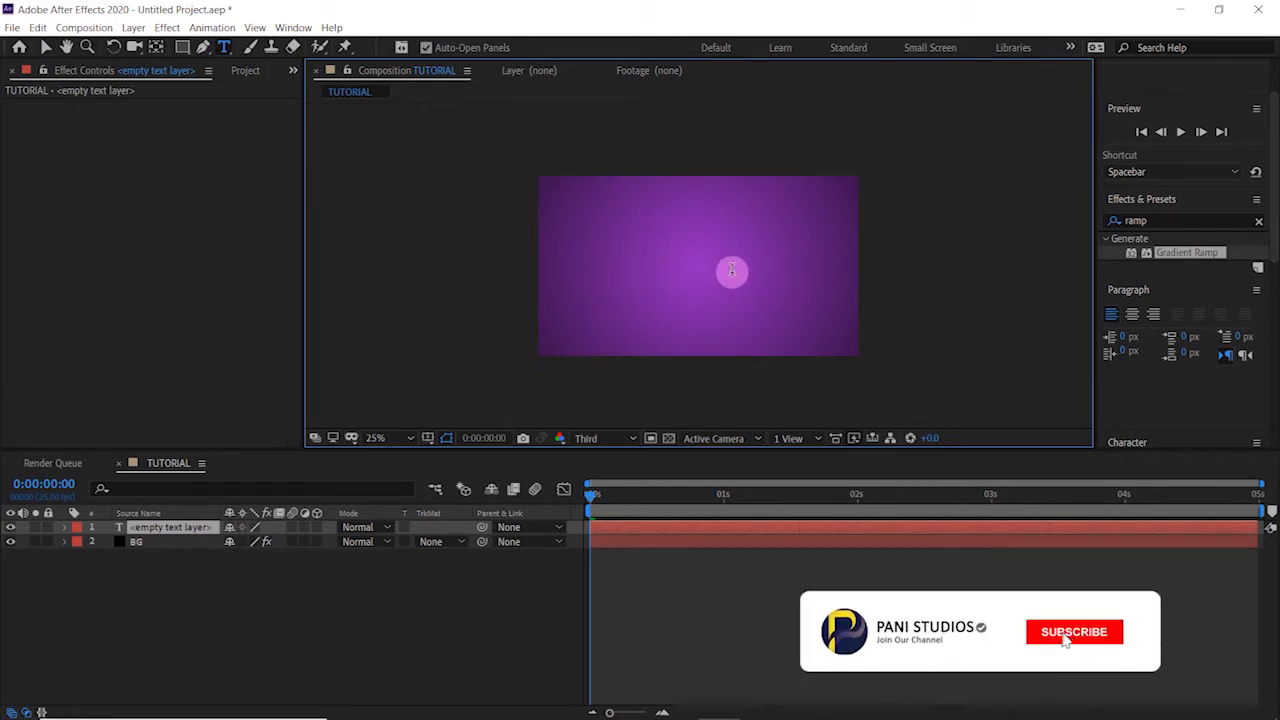
text(TU)
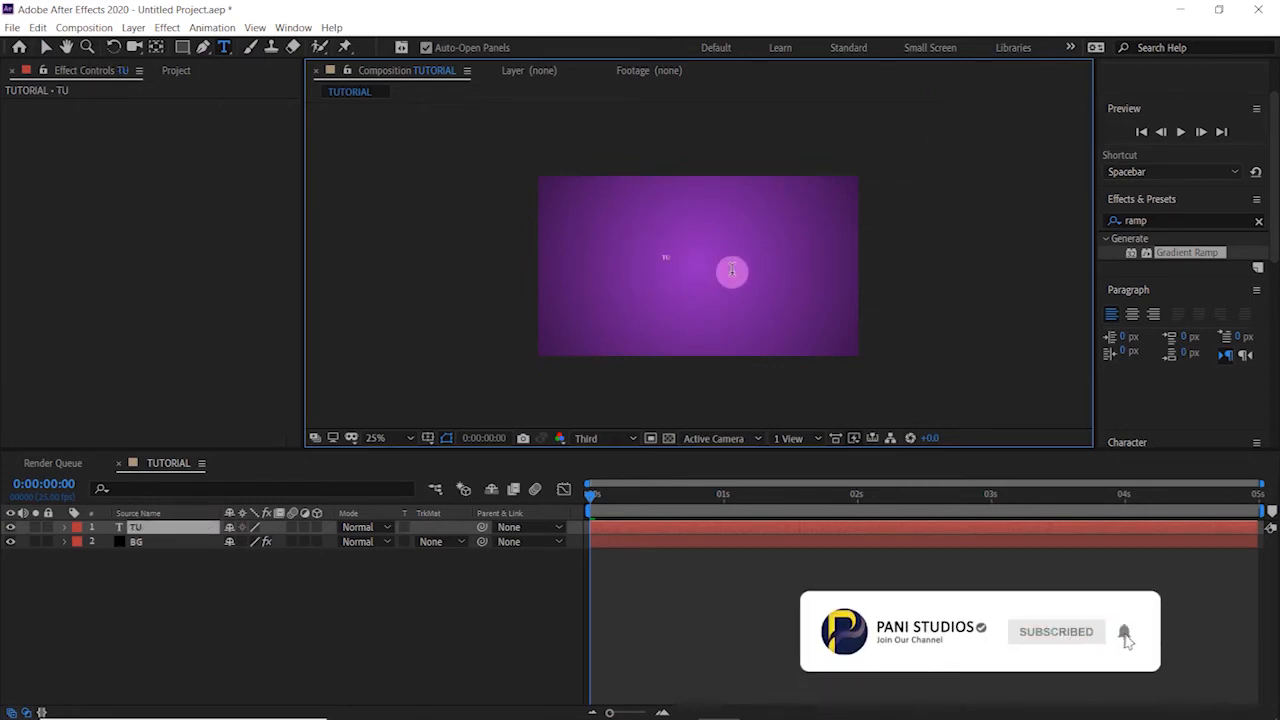
text(TORIAL)
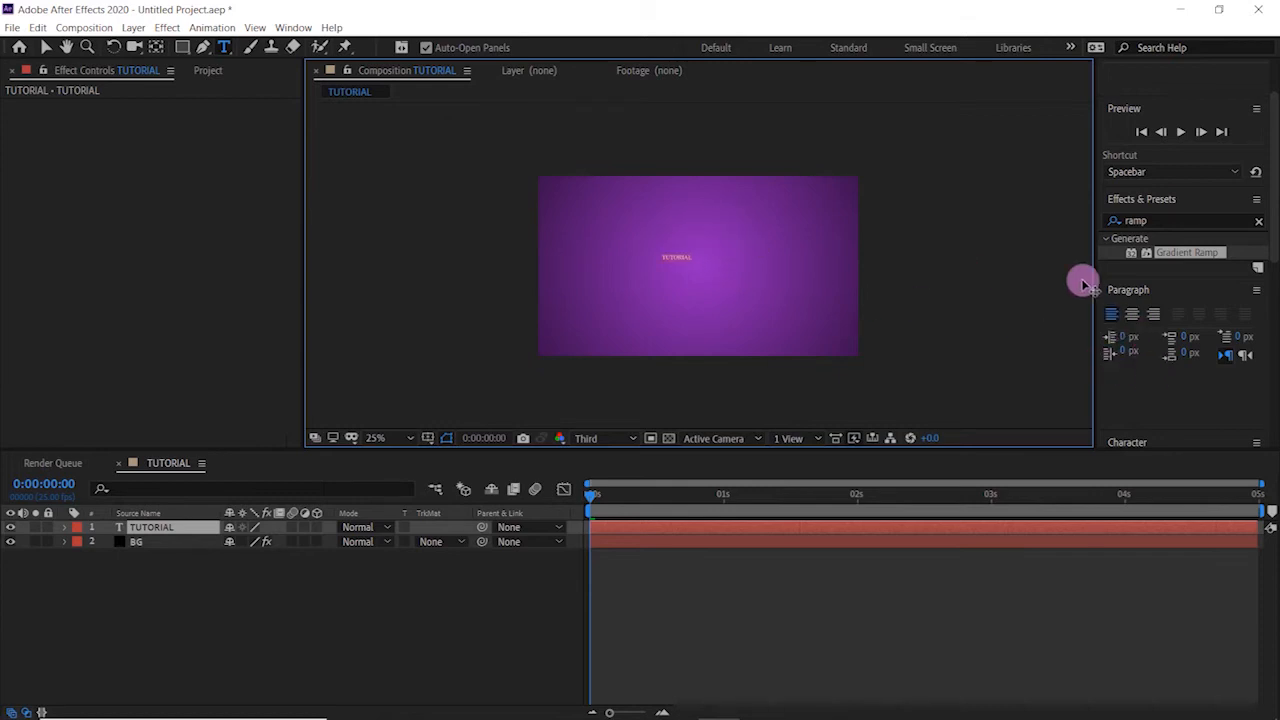
- Set the TUTORIAL text's font size to 211 px and leave text editing
click(1232, 218)
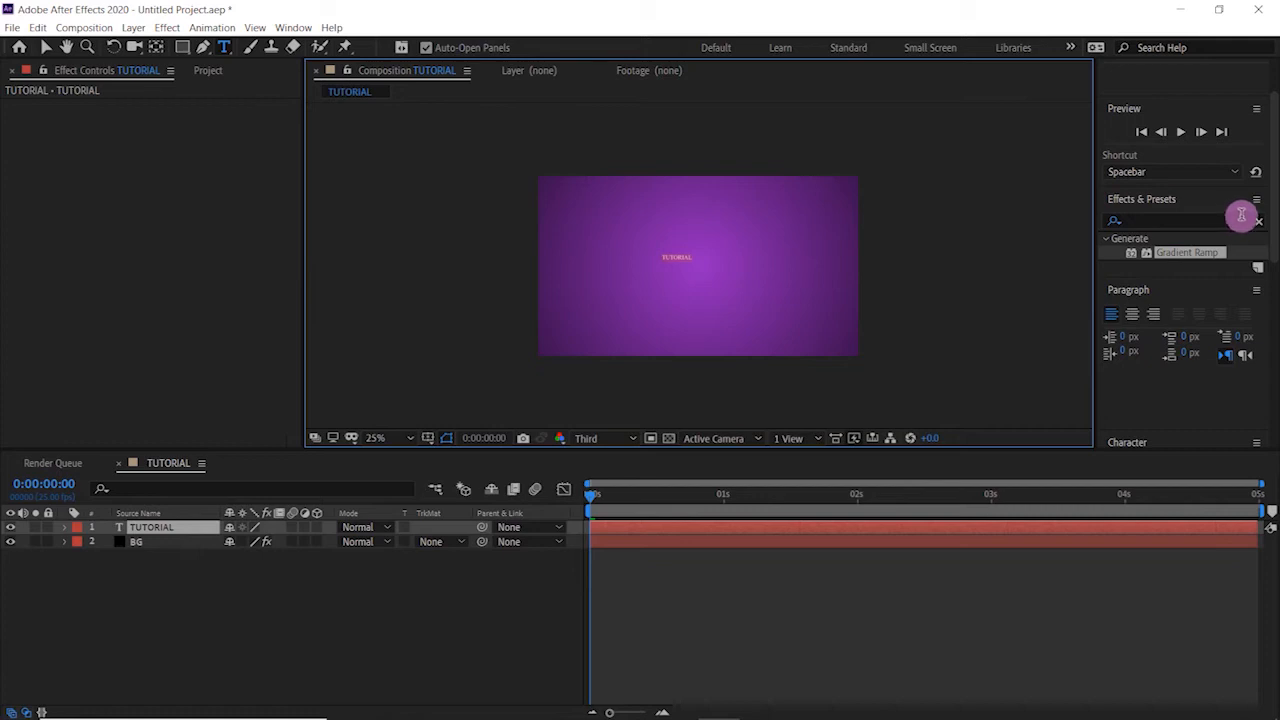
drag(1274, 184, 1260, 317)
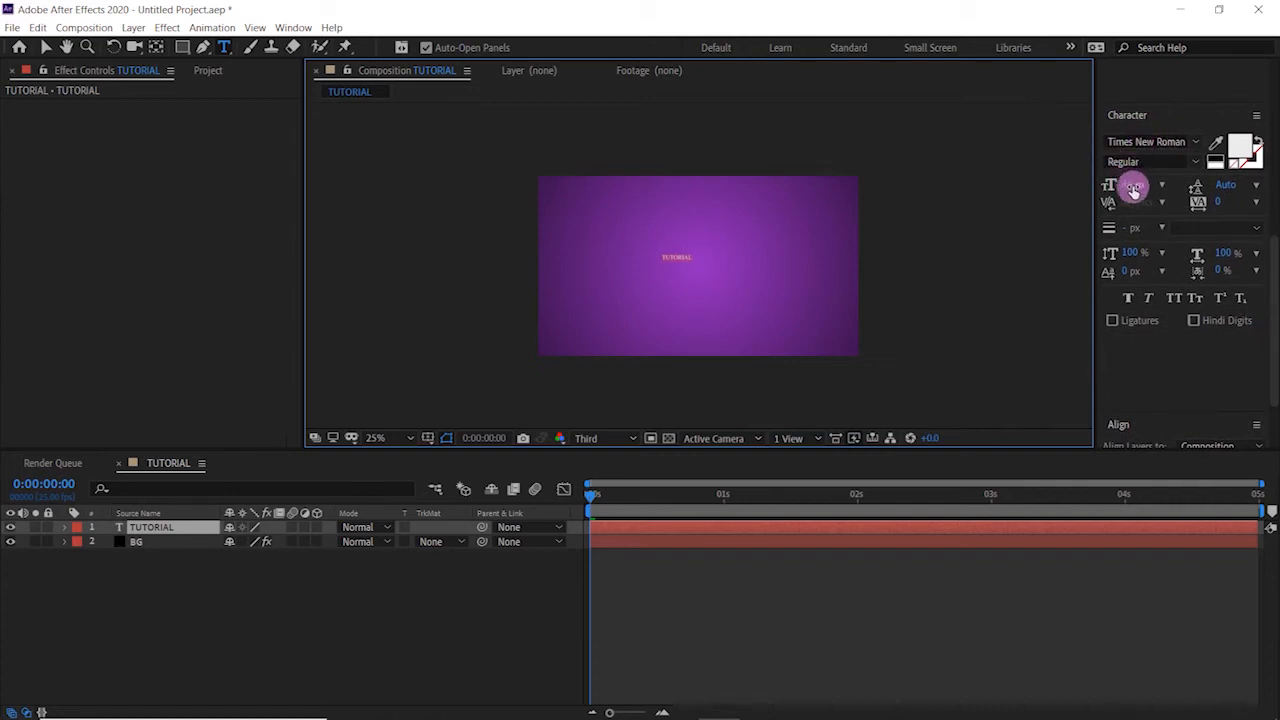
drag(1123, 186, 1210, 167)
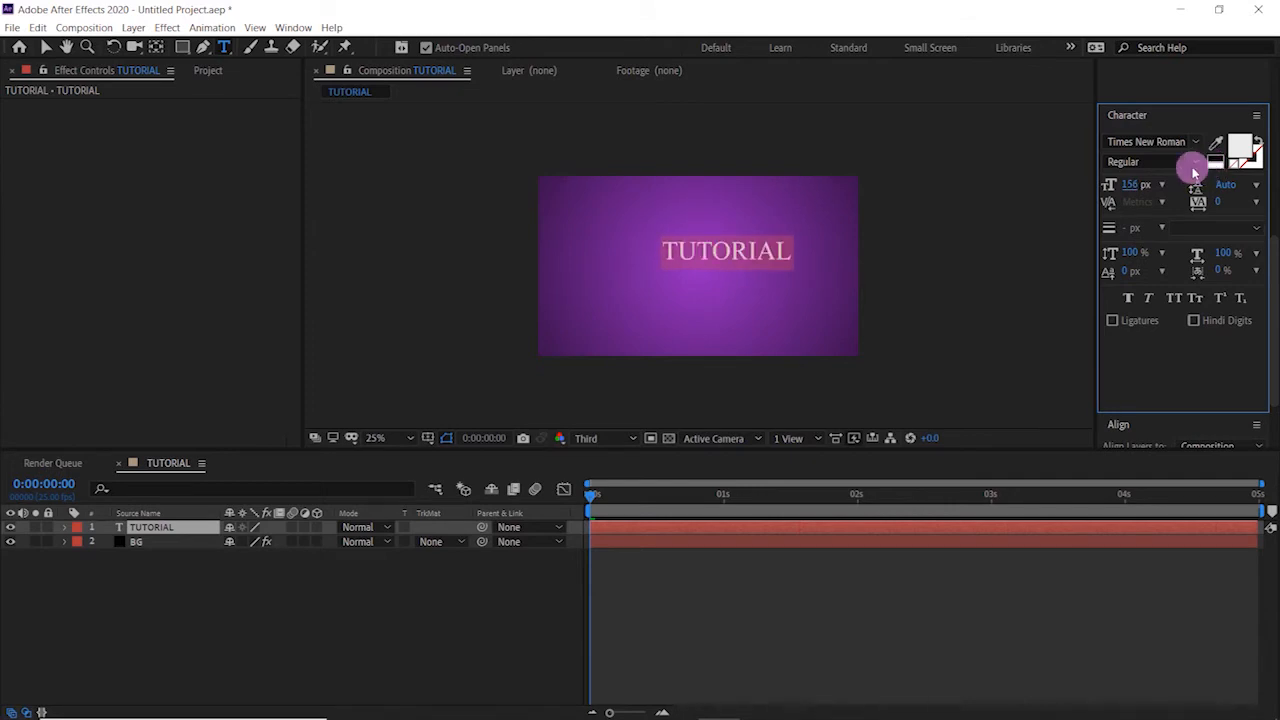
click(1131, 187)
text(200)
key(Return)
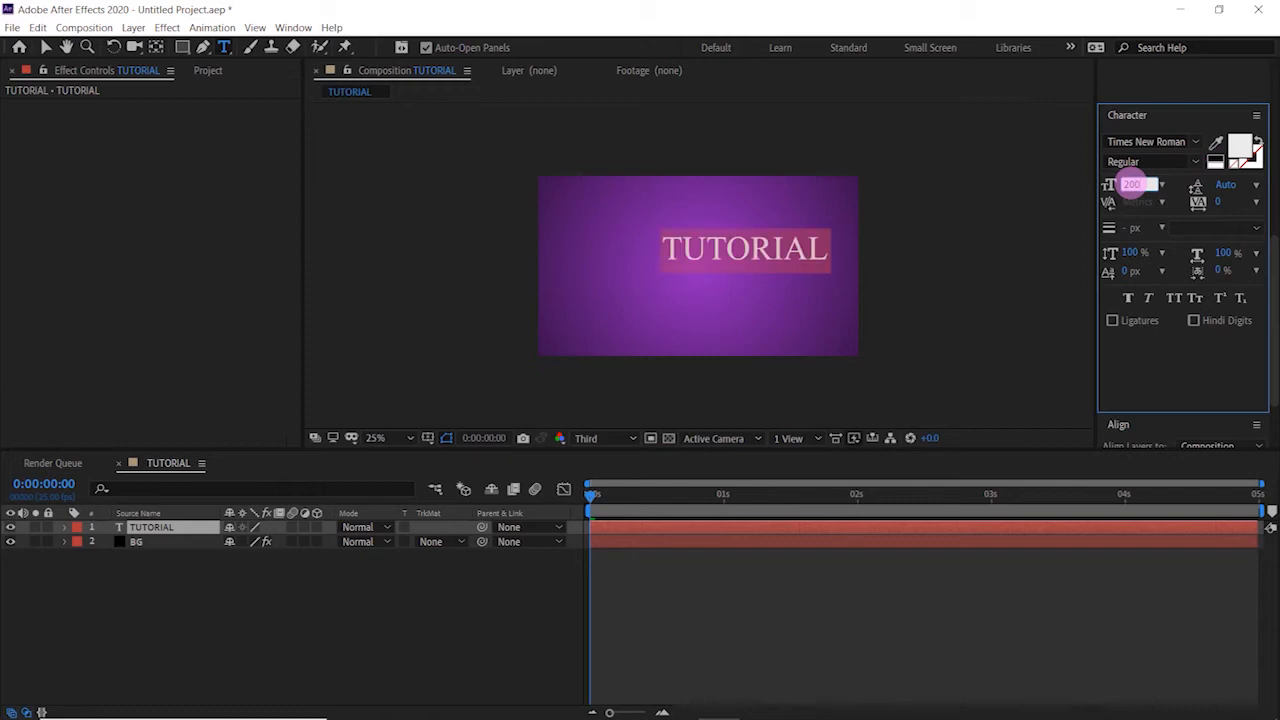
key(Return)
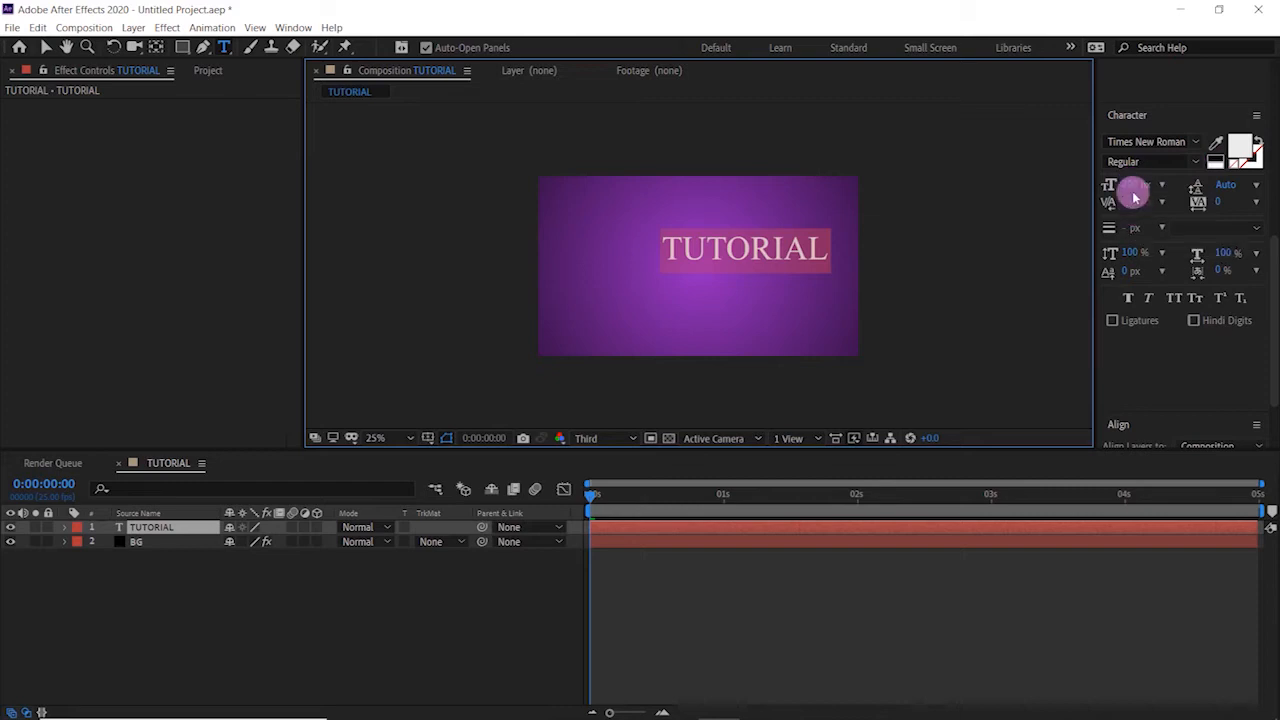
click(1140, 183)
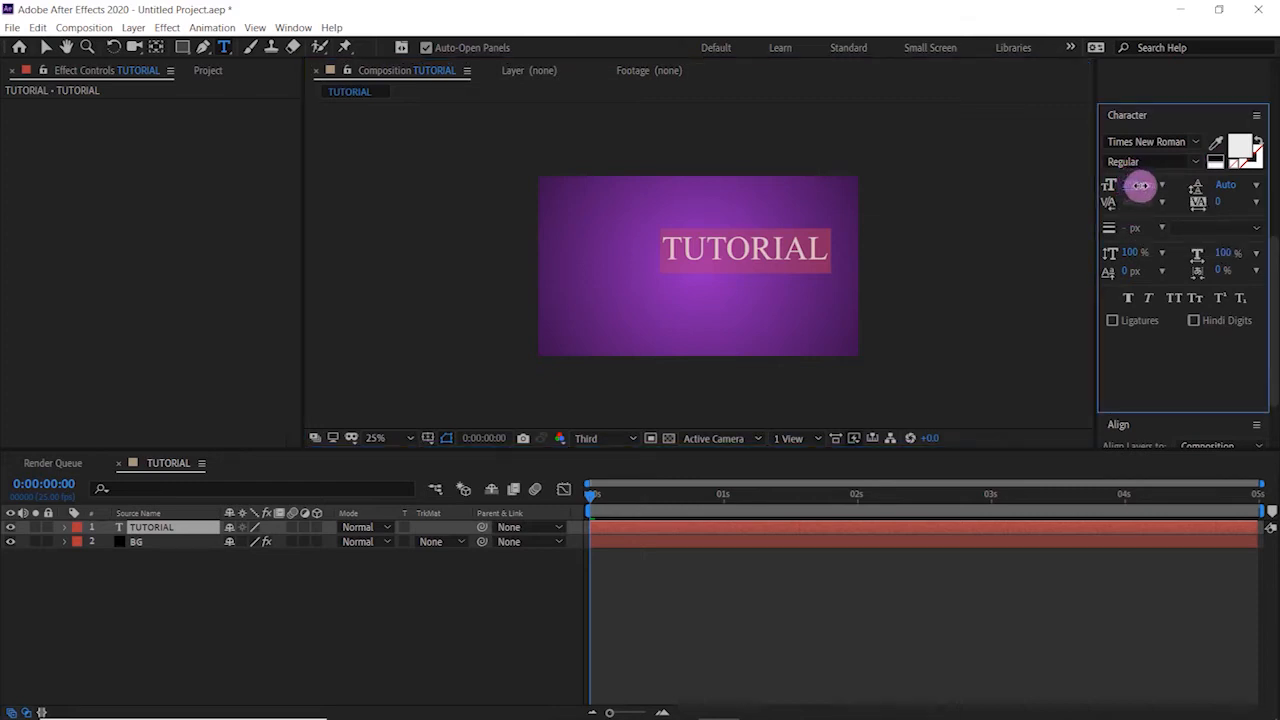
drag(1145, 185, 1146, 185)
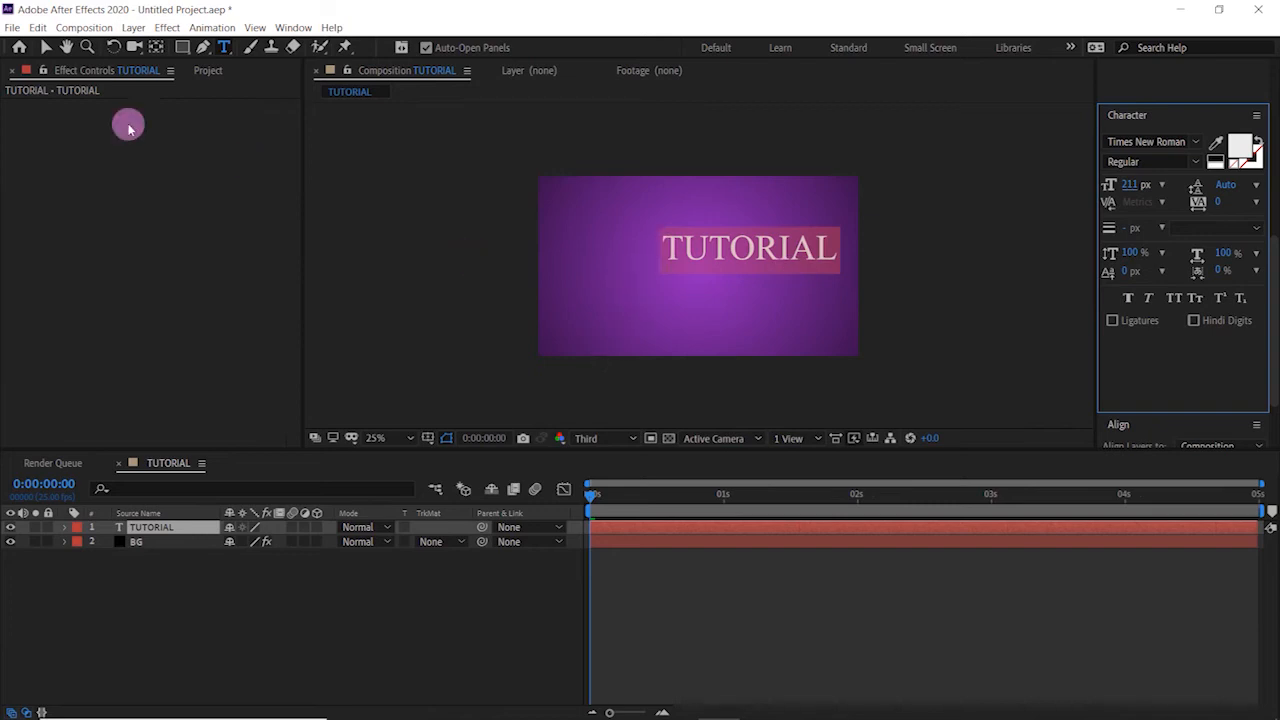
click(45, 47)
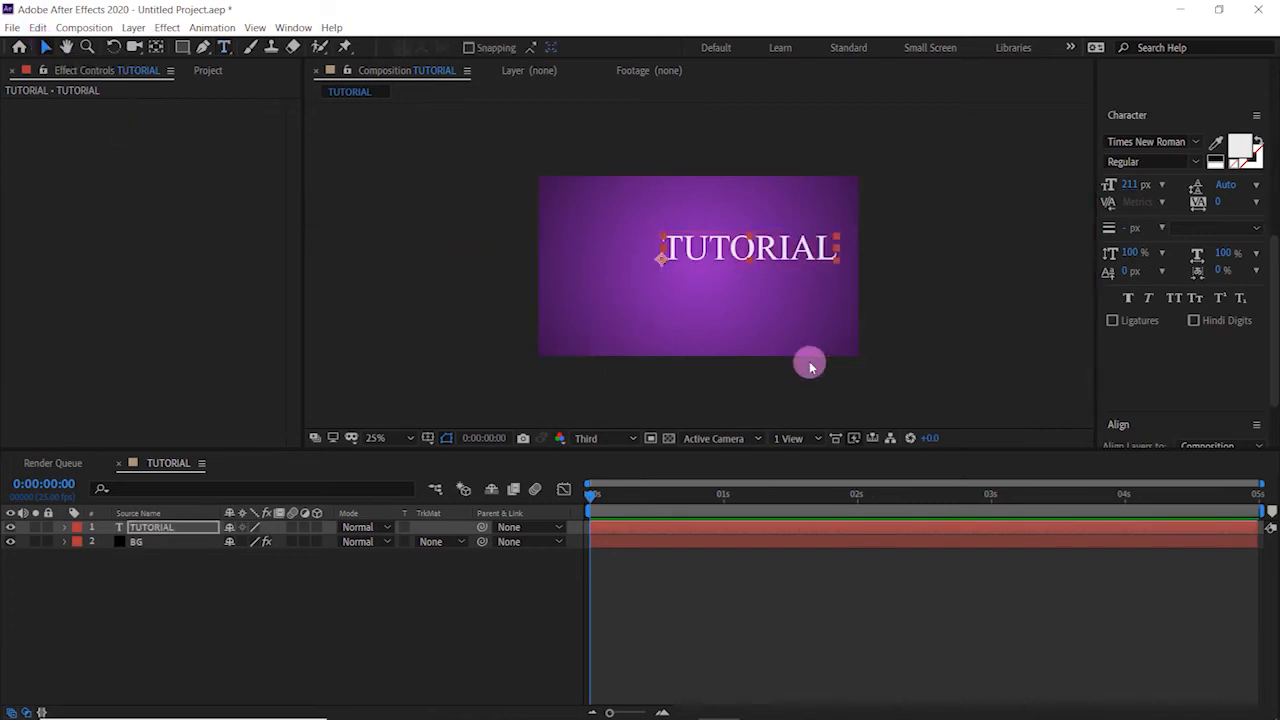
- Centre the TUTORIAL text horizontally and vertically in the composition
drag(1275, 243, 1273, 307)
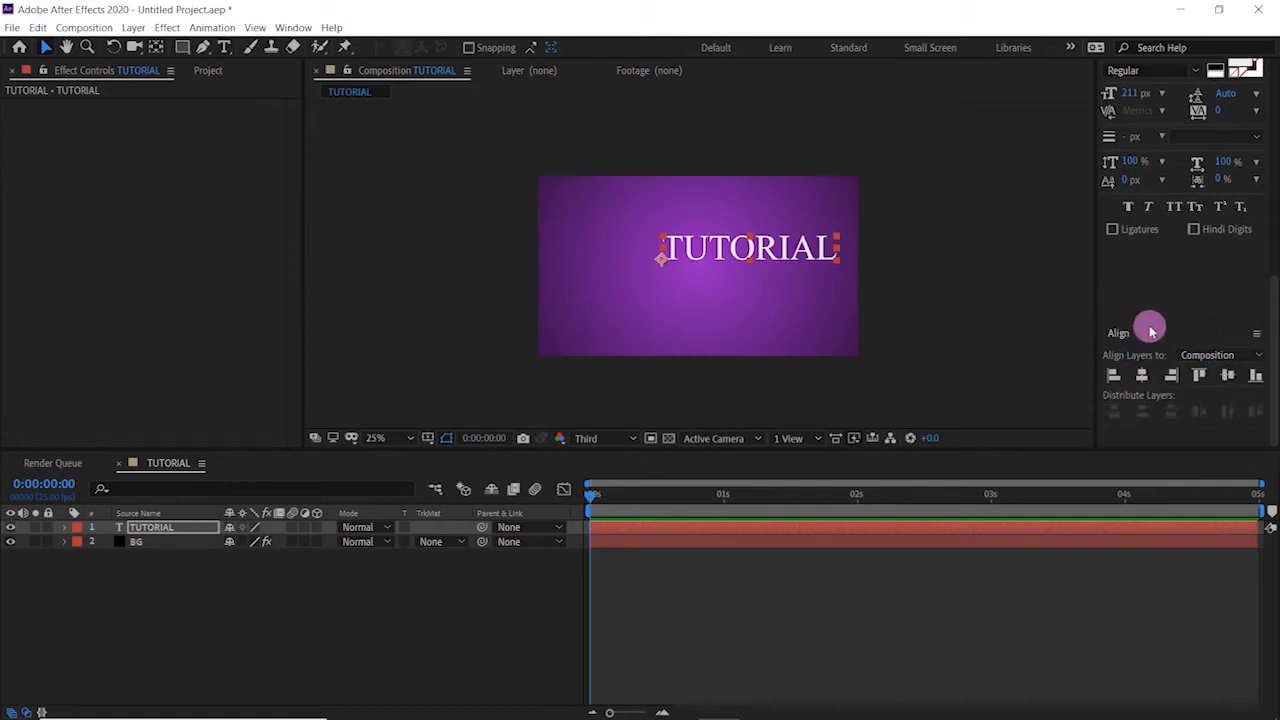
click(1142, 377)
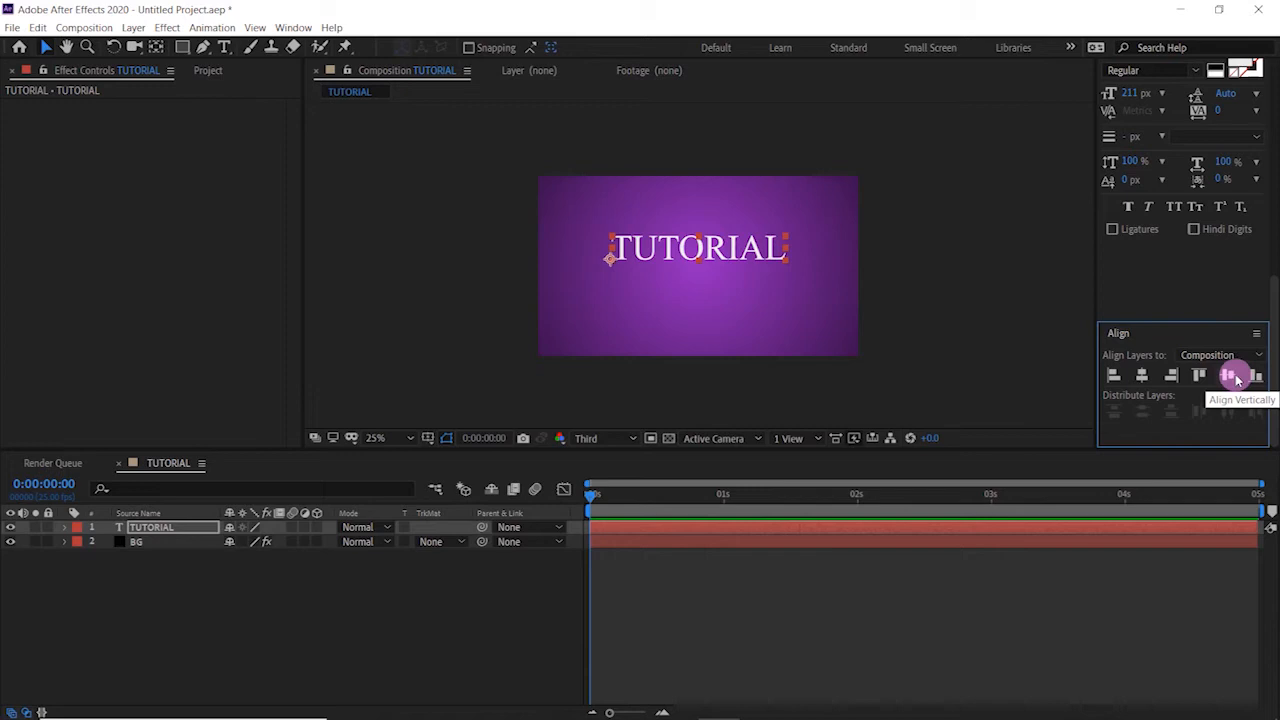
click(1231, 375)
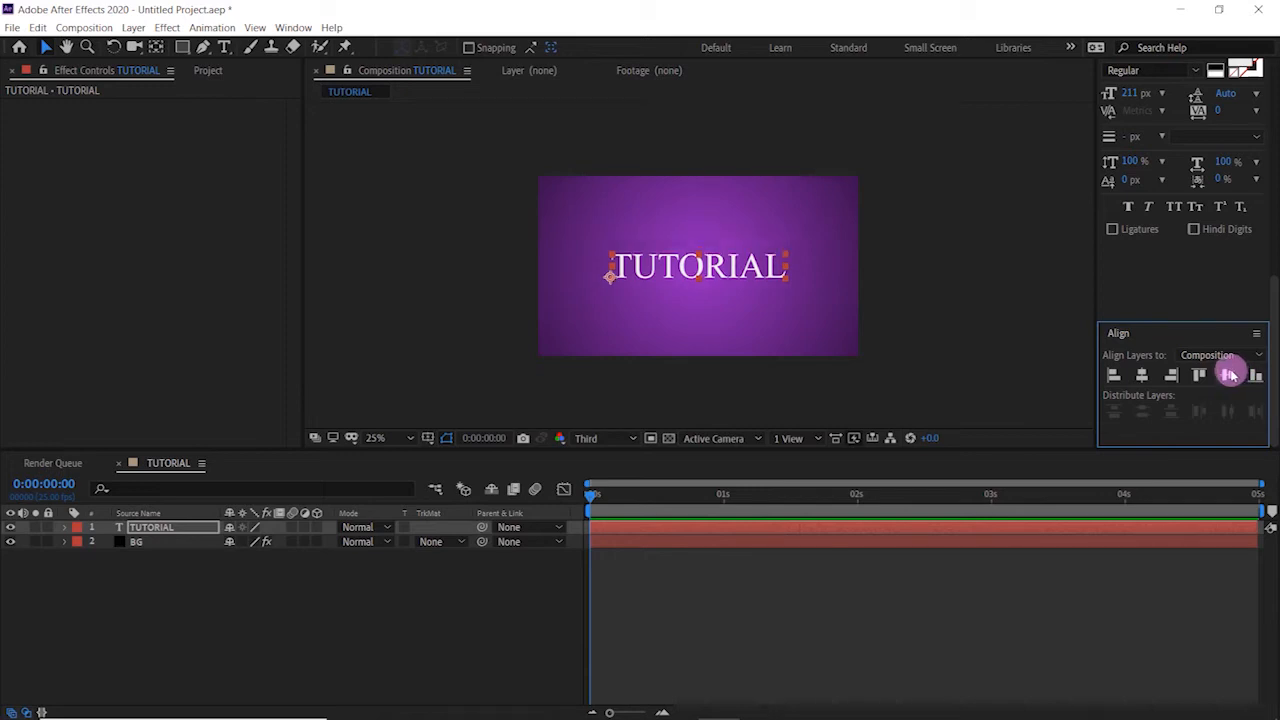
mouse_move(445, 697)
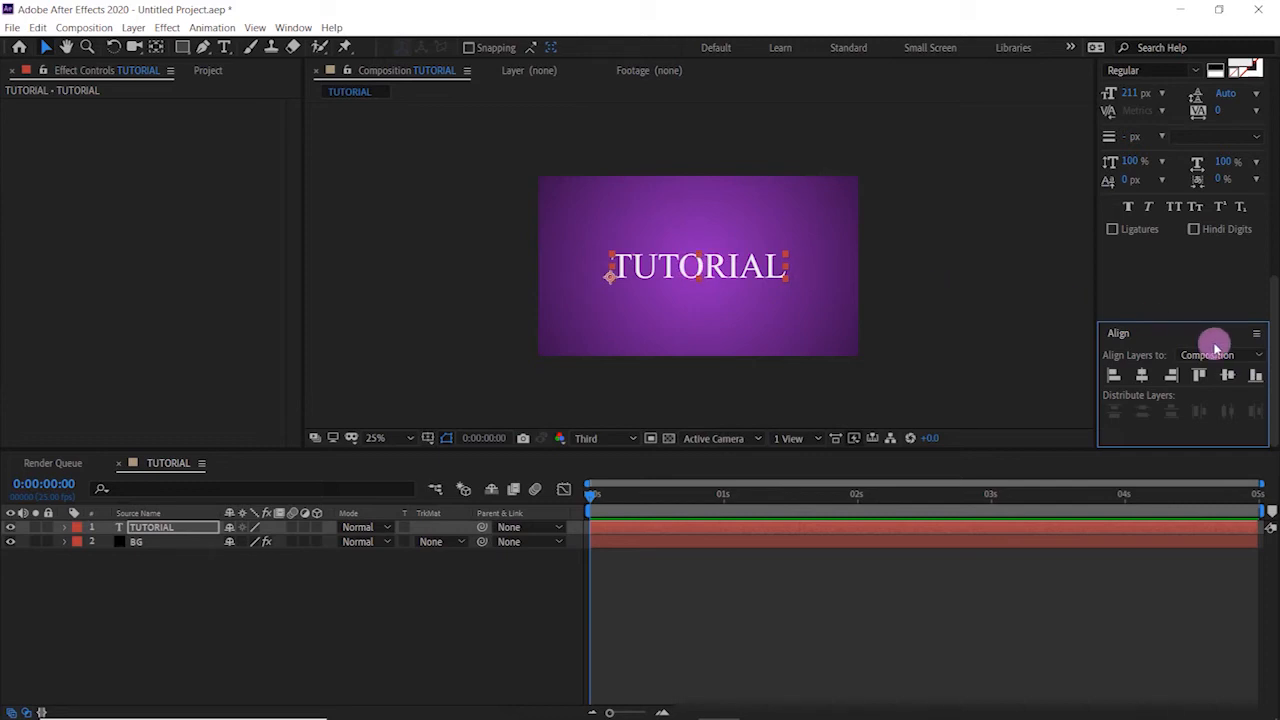
- Change the TUTORIAL text's font to Bullpen Regular
drag(1275, 337, 1262, 254)
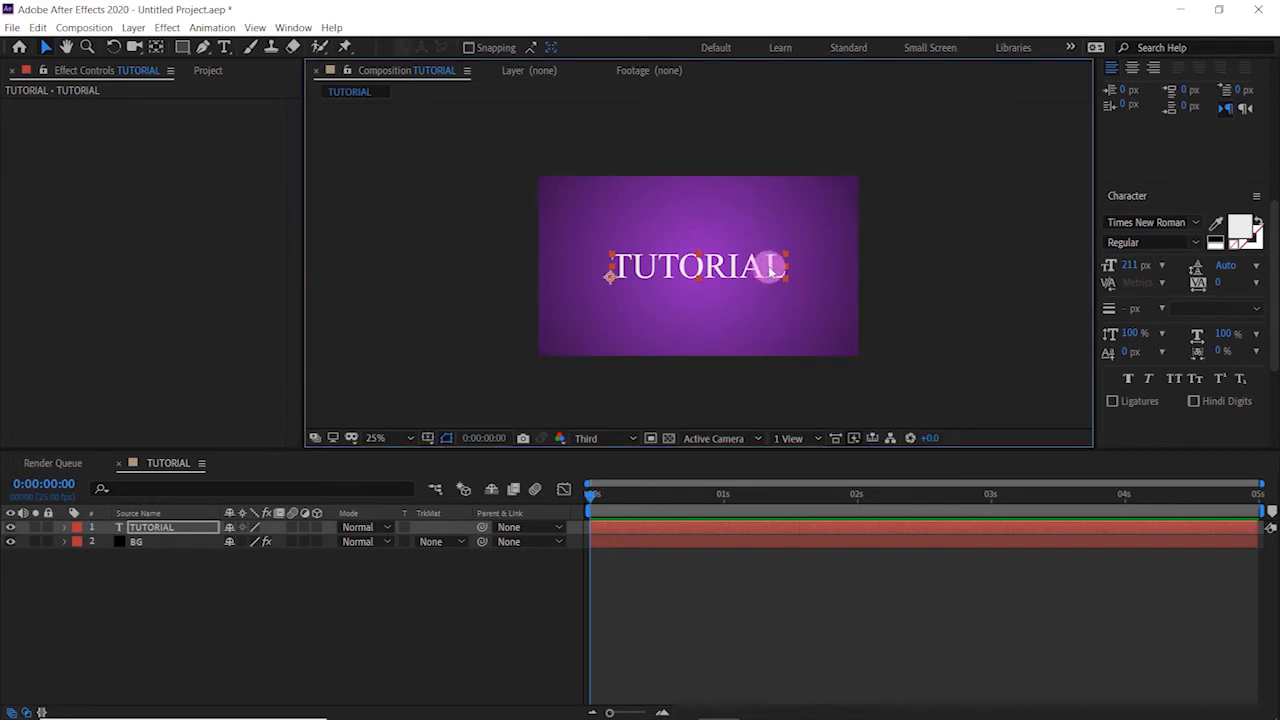
double_click(772, 268)
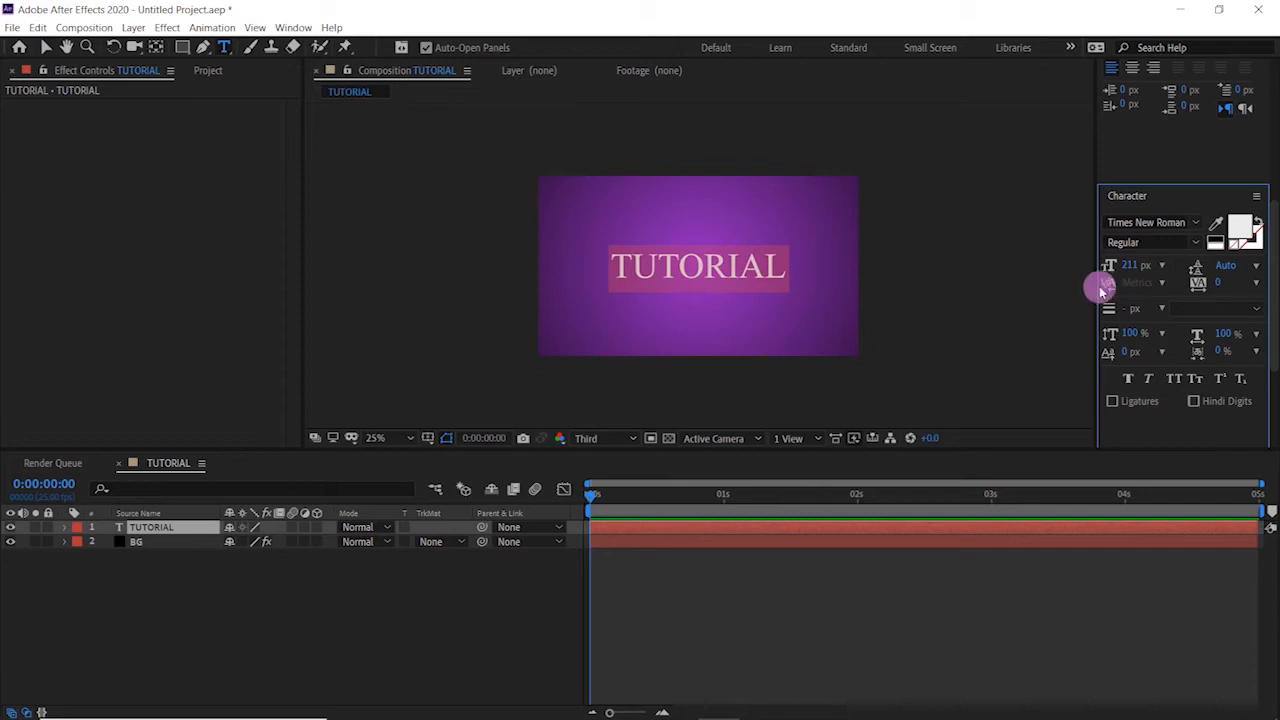
click(1198, 226)
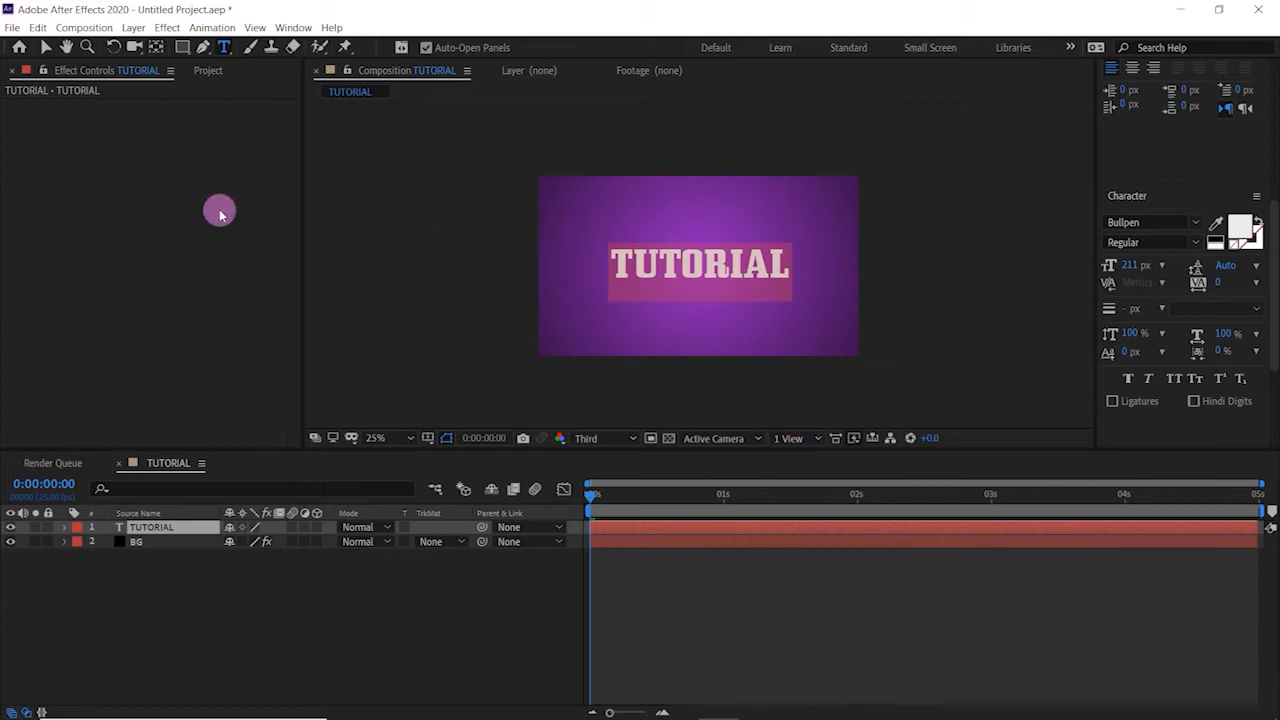
click(45, 48)
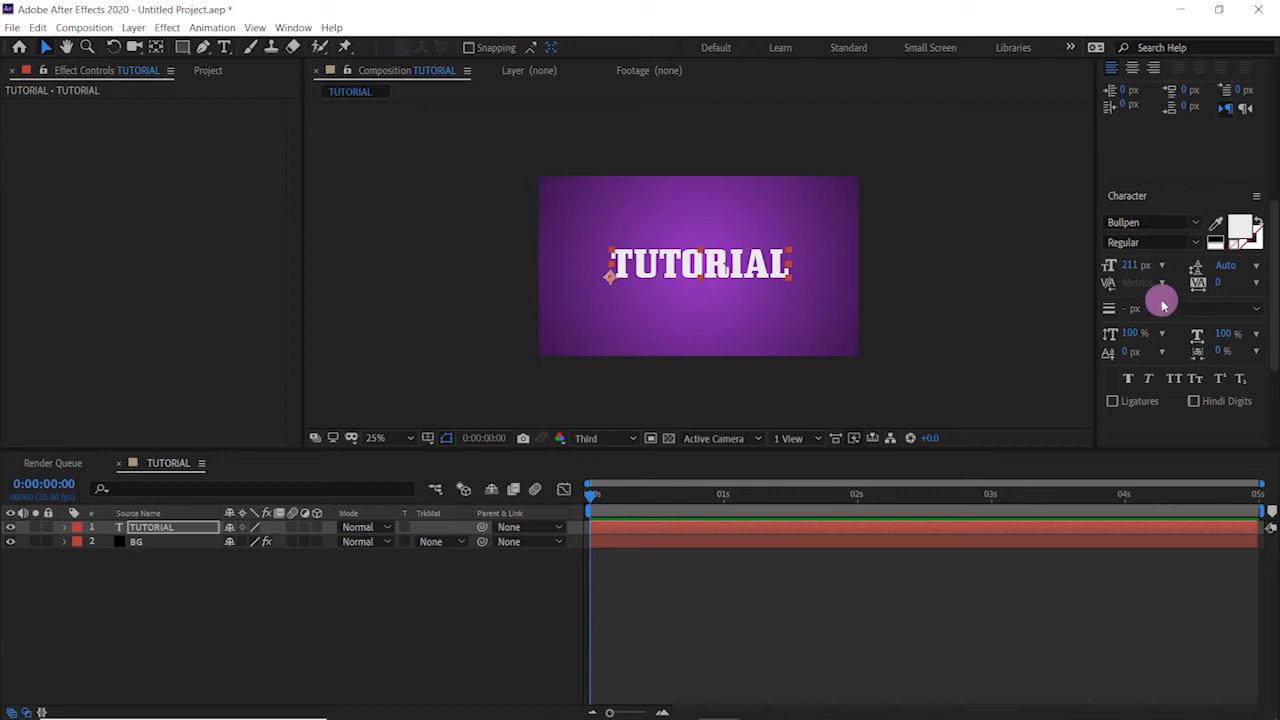
- Set the TUTORIAL text's font size to 236 px, centre it in the composition again and deselect it
click(1136, 266)
drag(1136, 266, 1151, 260)
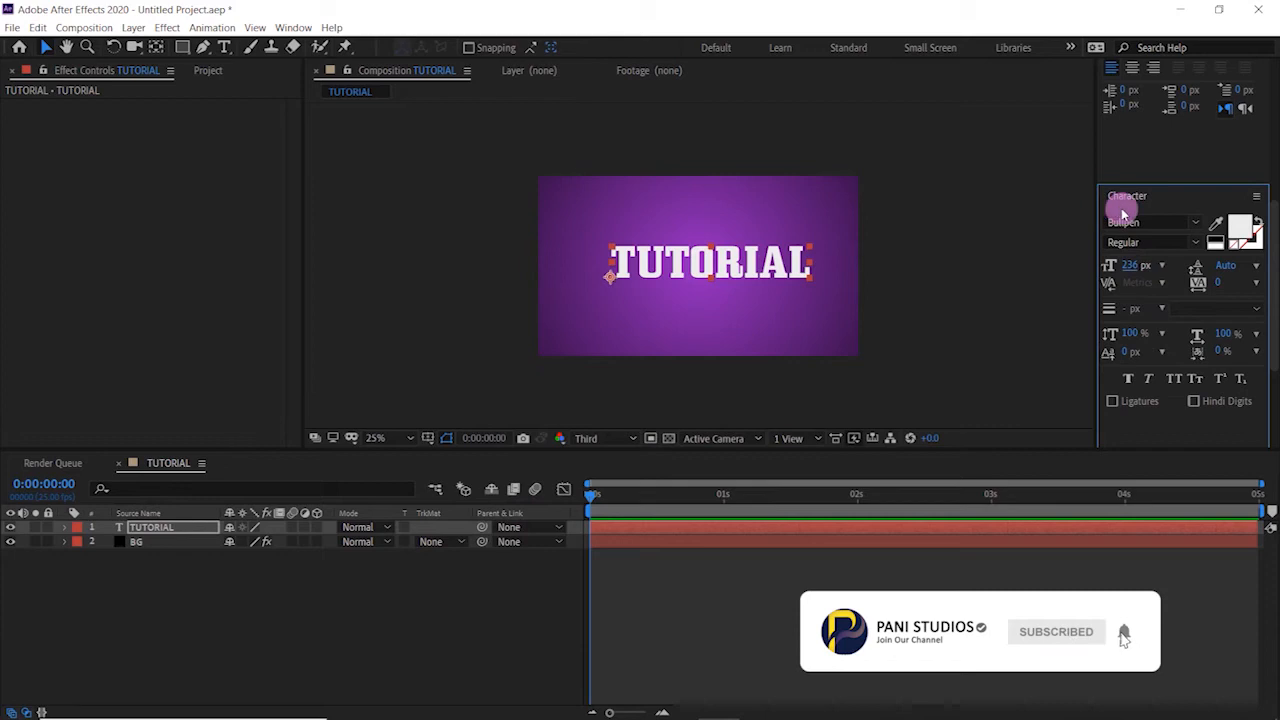
scroll(1158, 388, down, 3)
click(1143, 375)
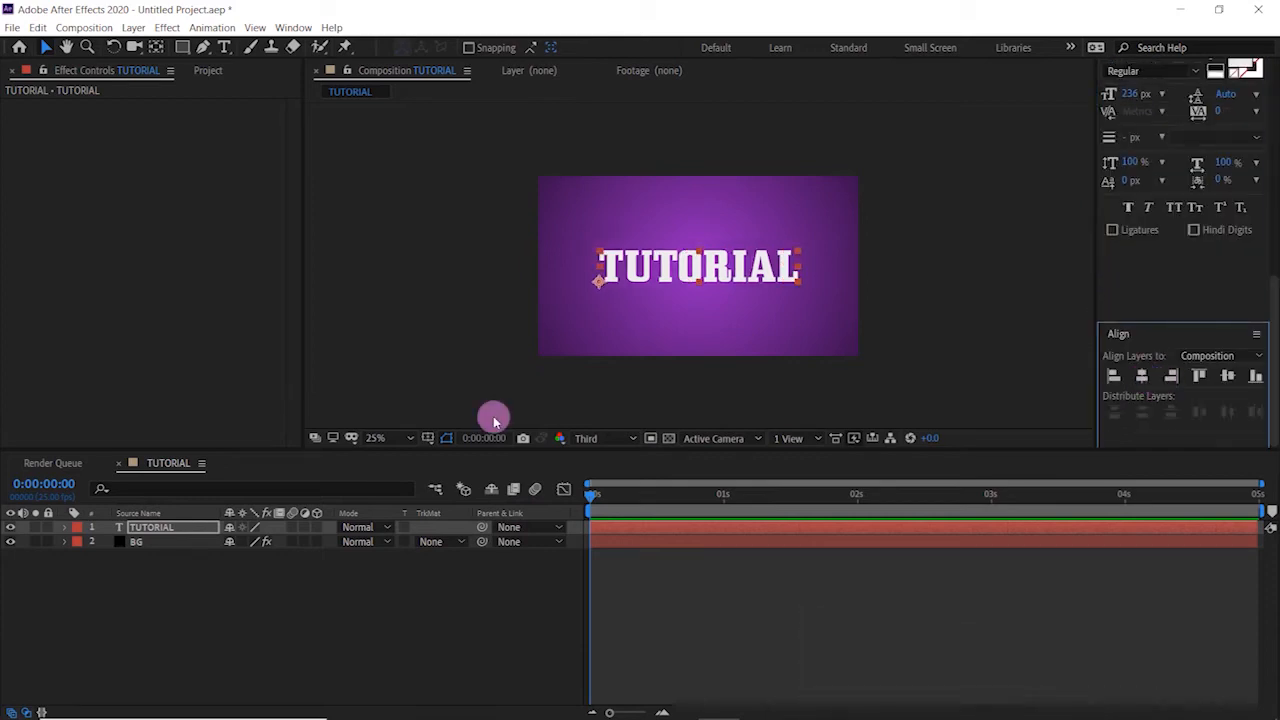
click(298, 604)
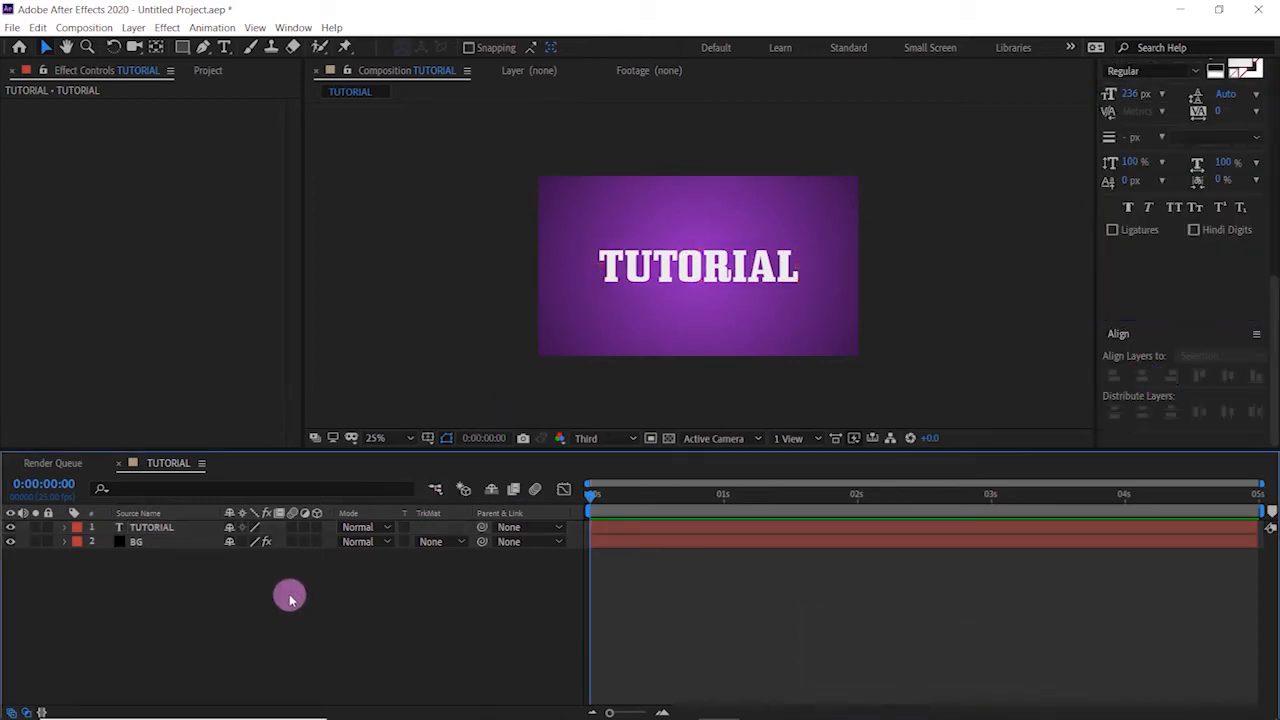
- Find the Drop Shadow effect and apply it to the TUTORIAL text layer
click(701, 278)
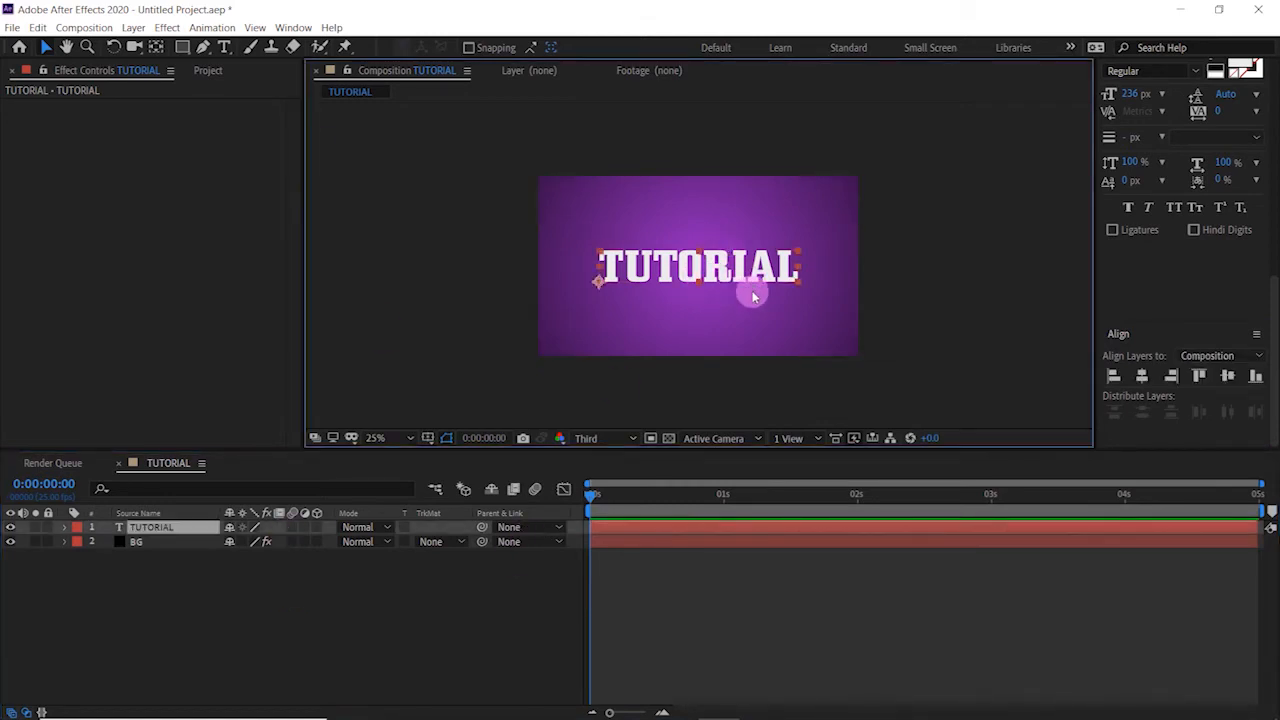
scroll(1170, 176, up, 5)
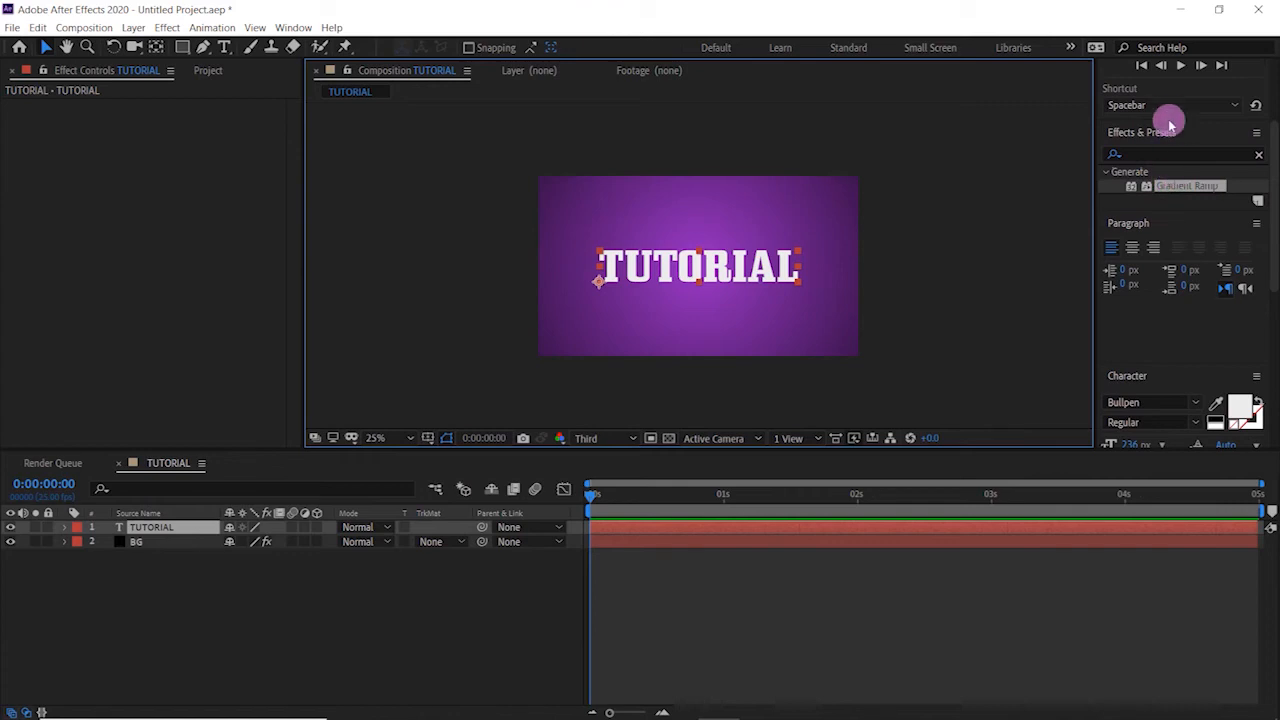
click(1172, 154)
drag(1172, 155, 1101, 167)
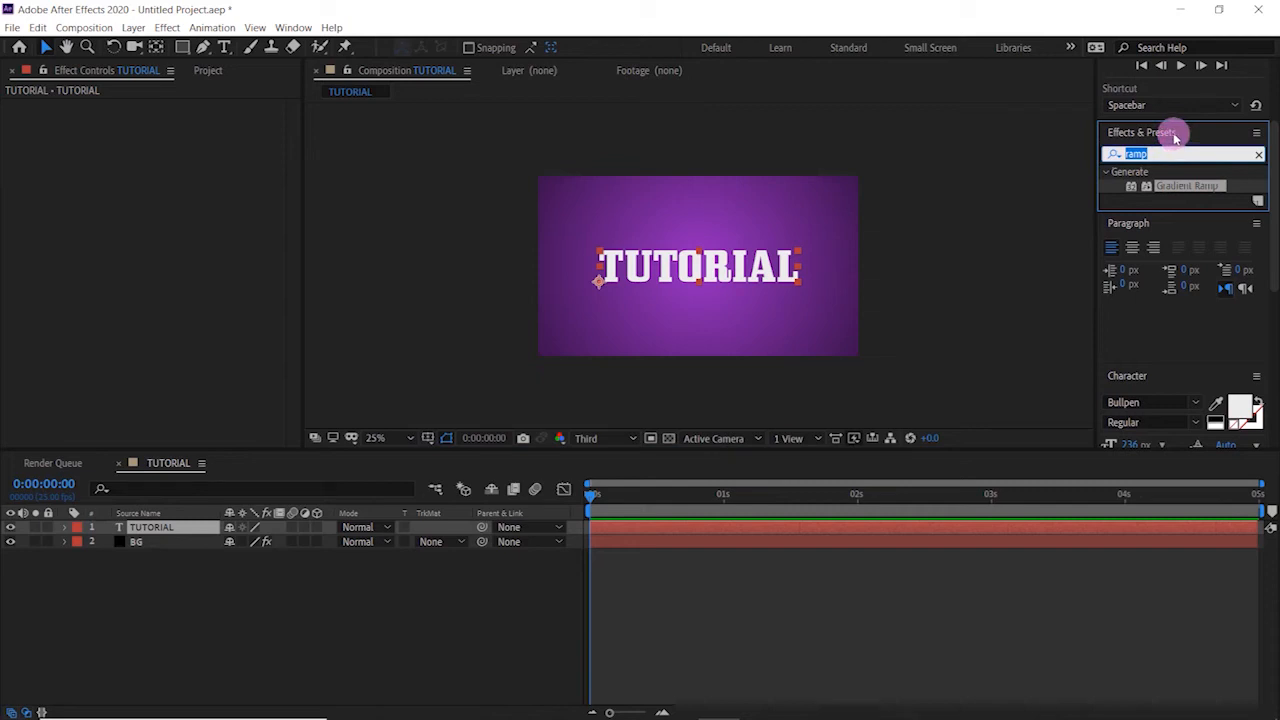
text(dro)
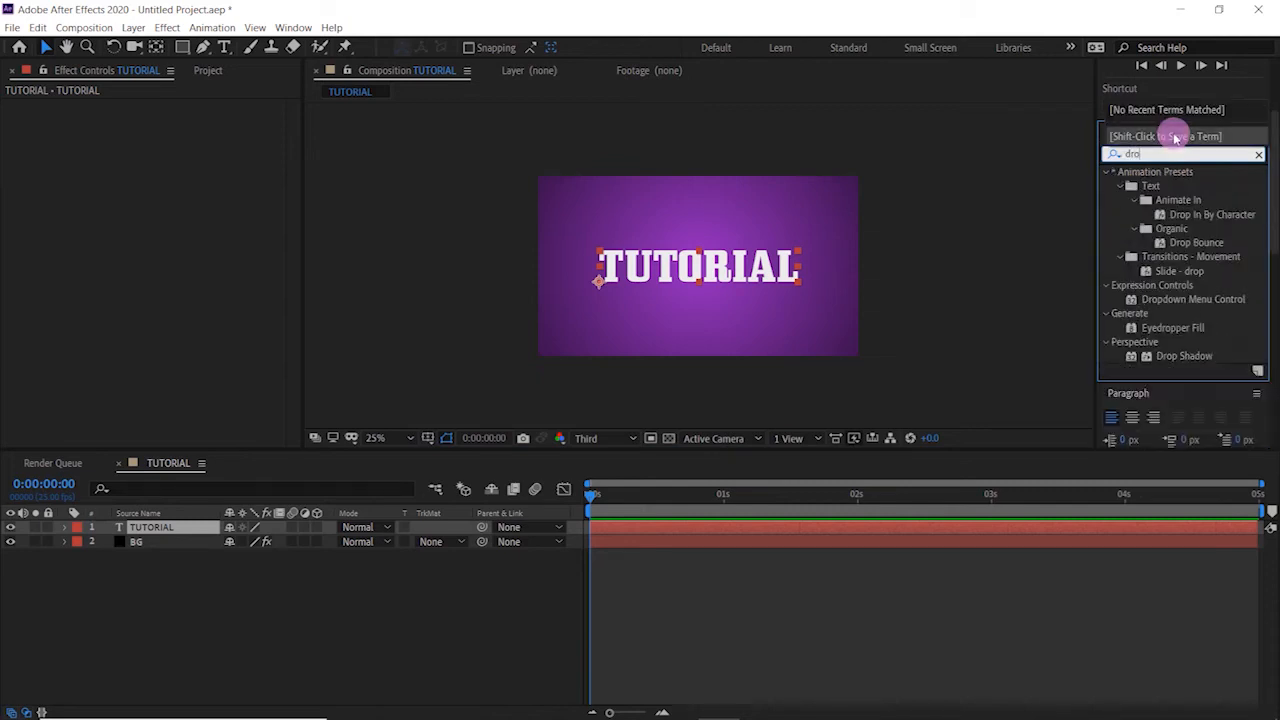
text(p sh)
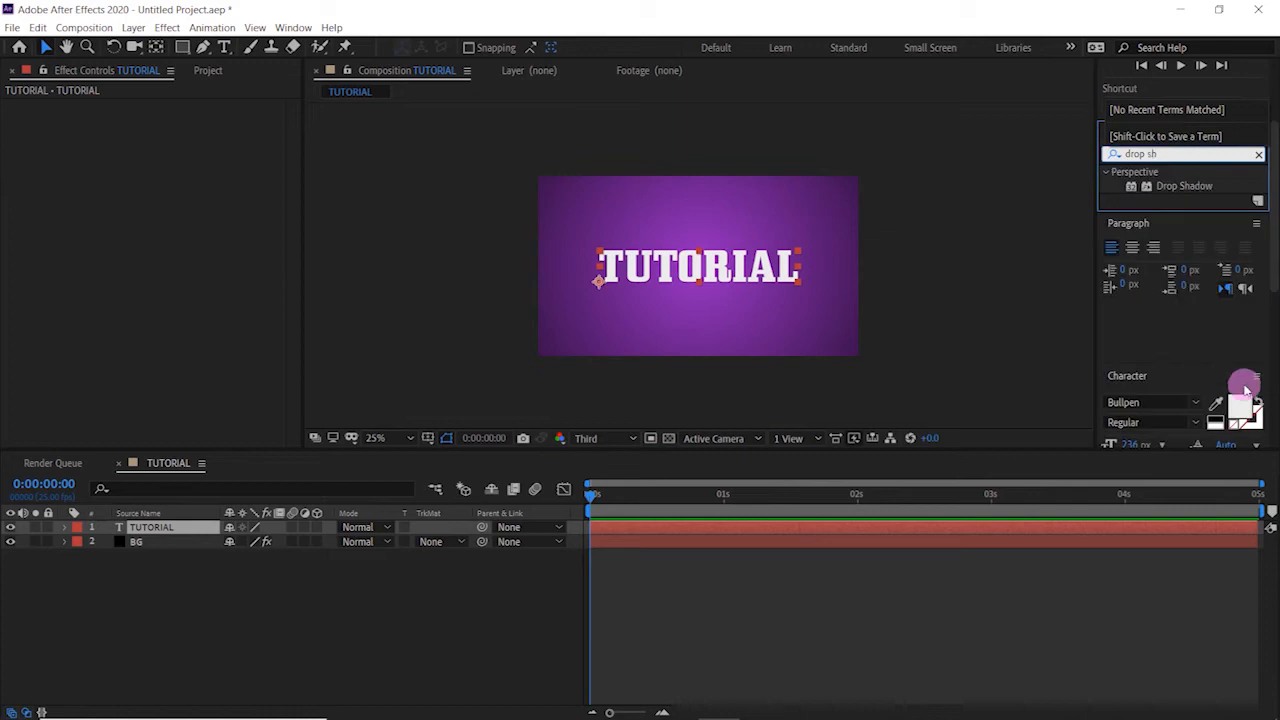
drag(1189, 191, 700, 264)
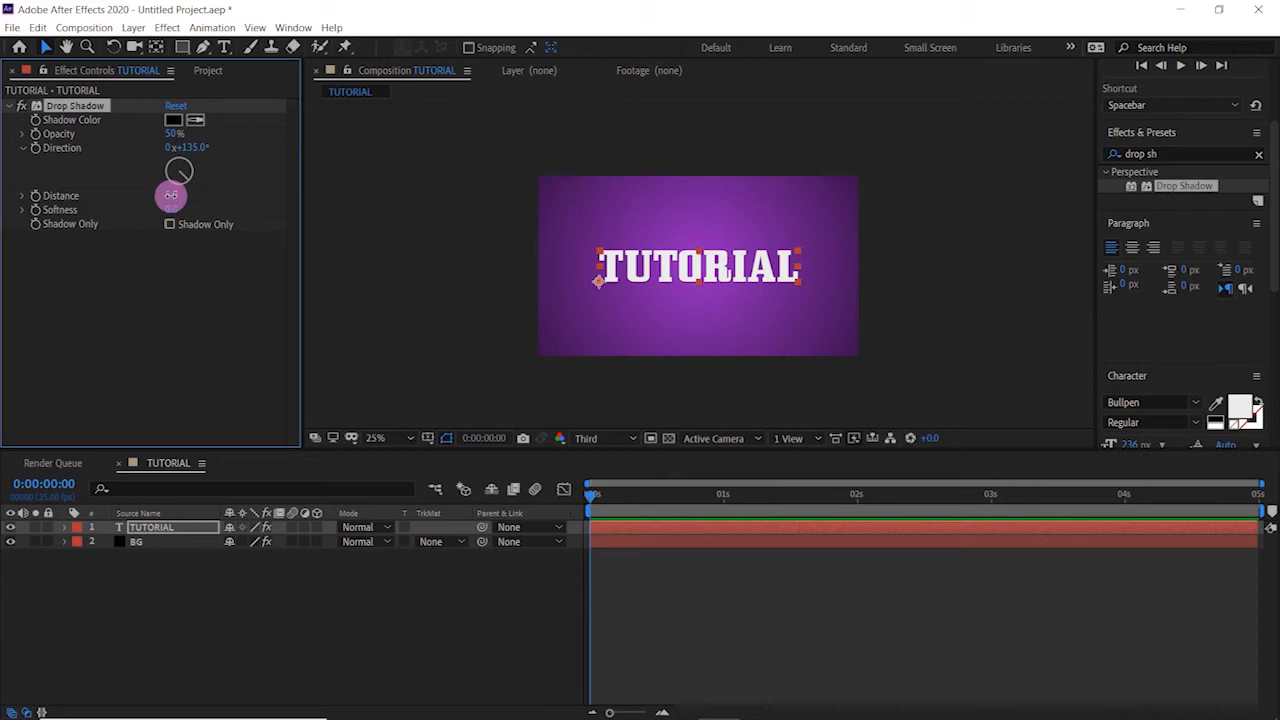
- Set the Drop Shadow's distance to 26, softness to 66 and opacity to 50%, and deselect the TUTORIAL layer
drag(172, 195, 175, 195)
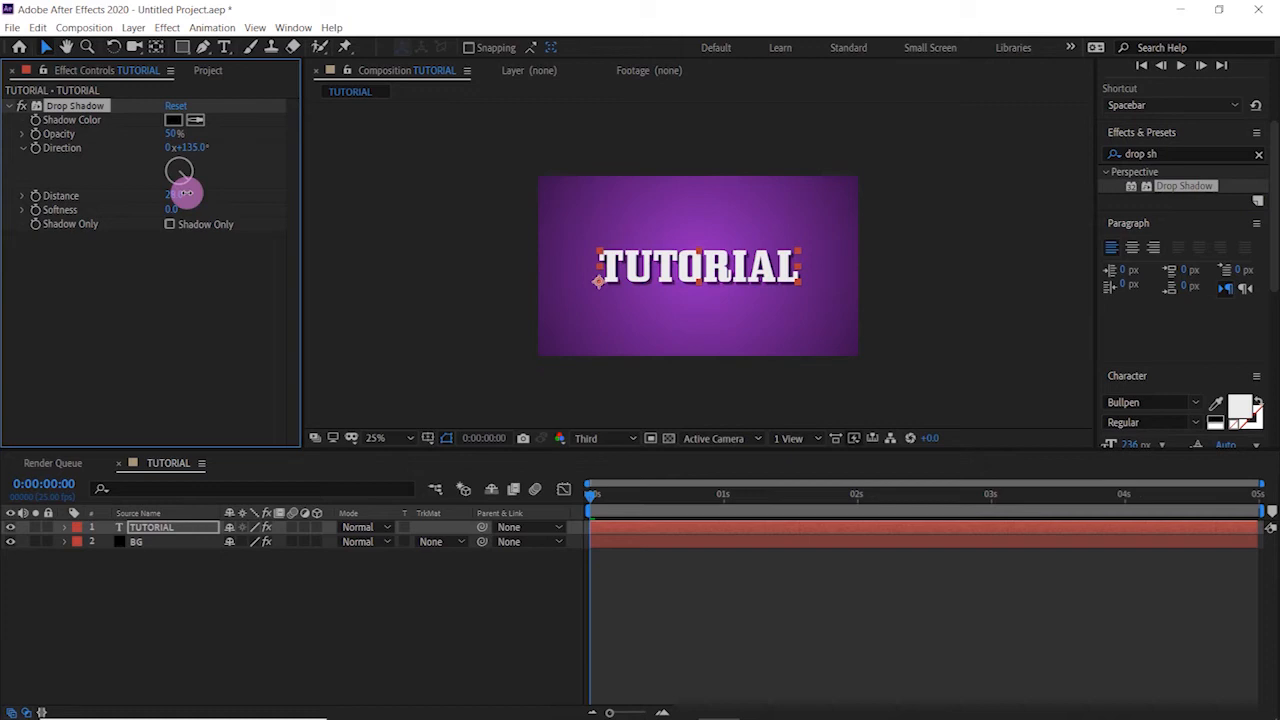
click(178, 147)
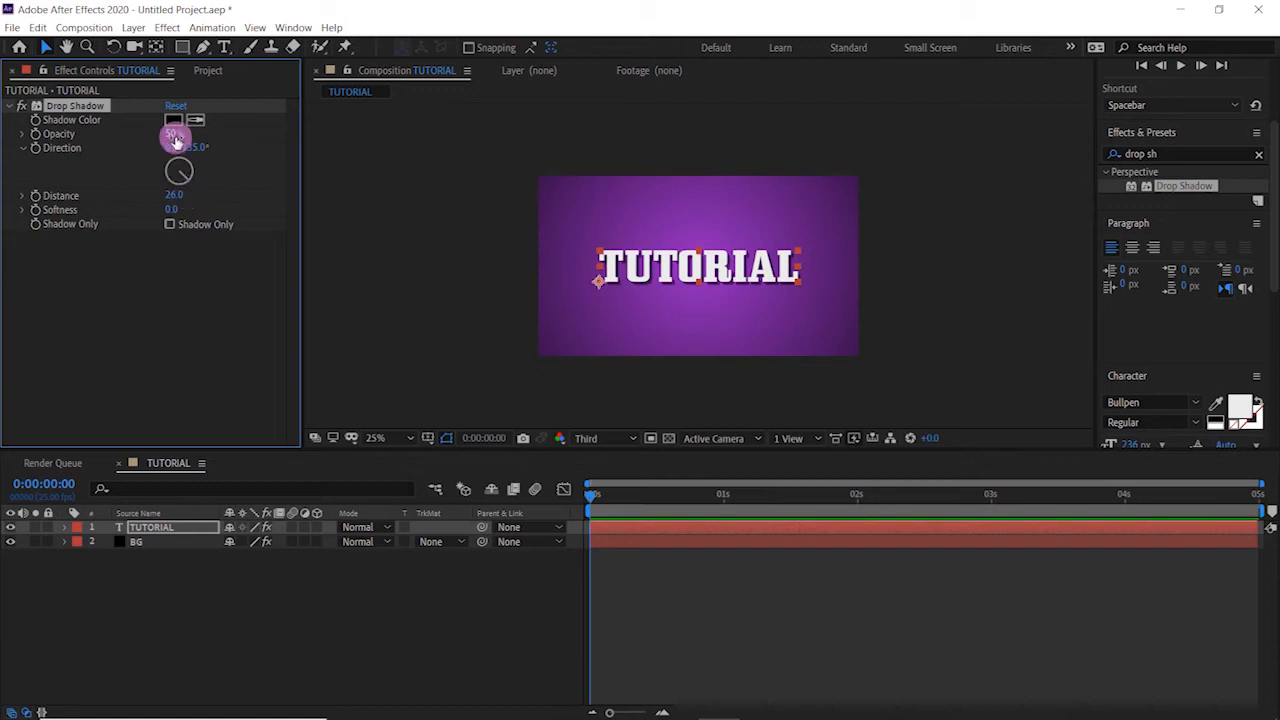
drag(178, 133, 180, 133)
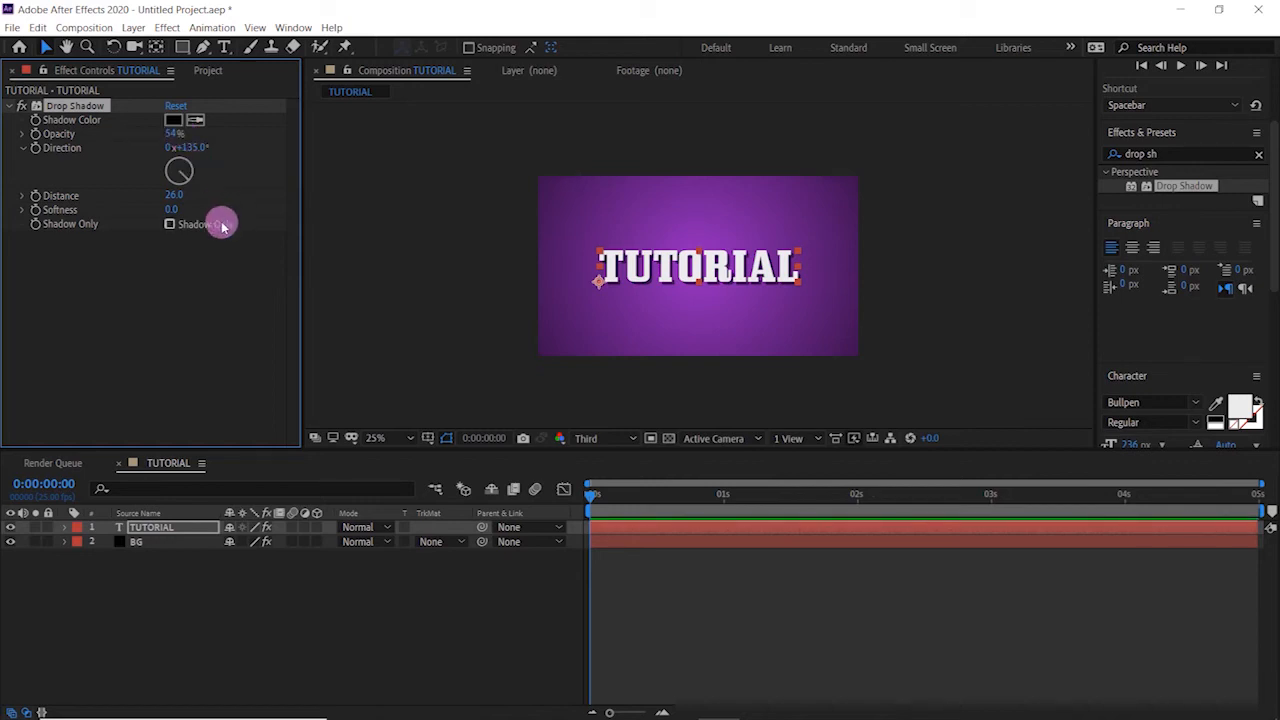
drag(170, 209, 176, 208)
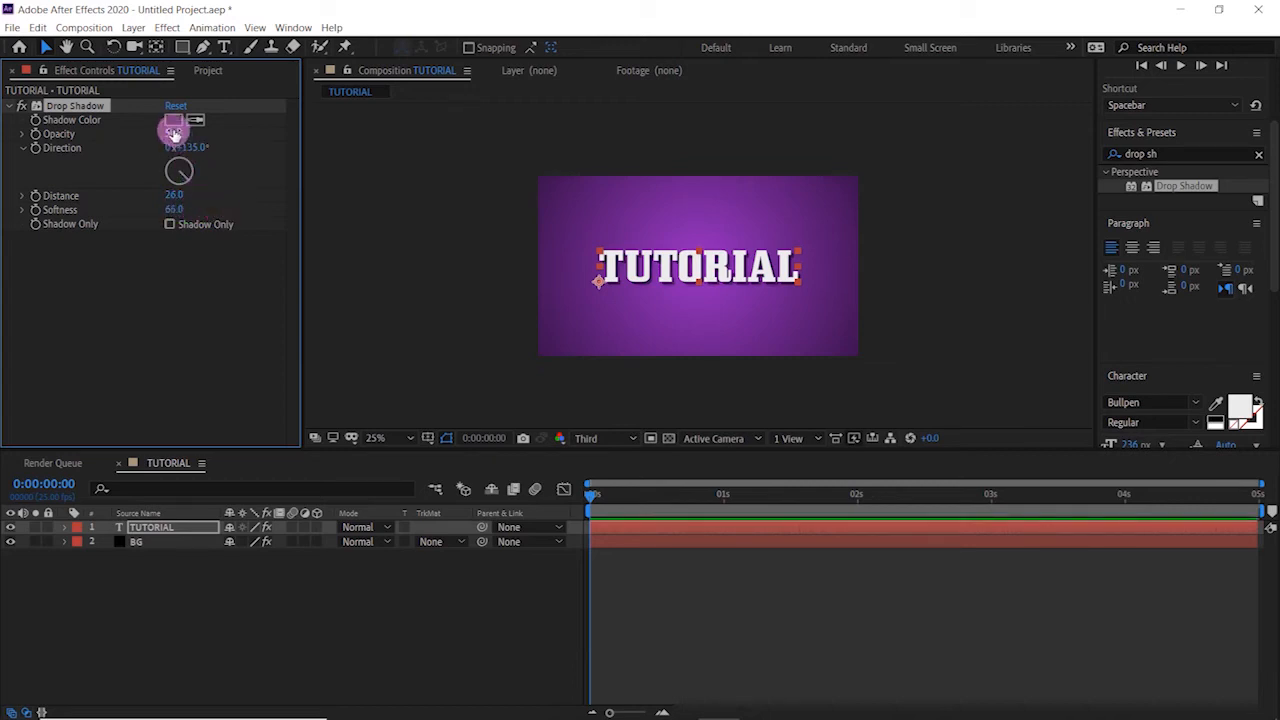
drag(167, 134, 166, 134)
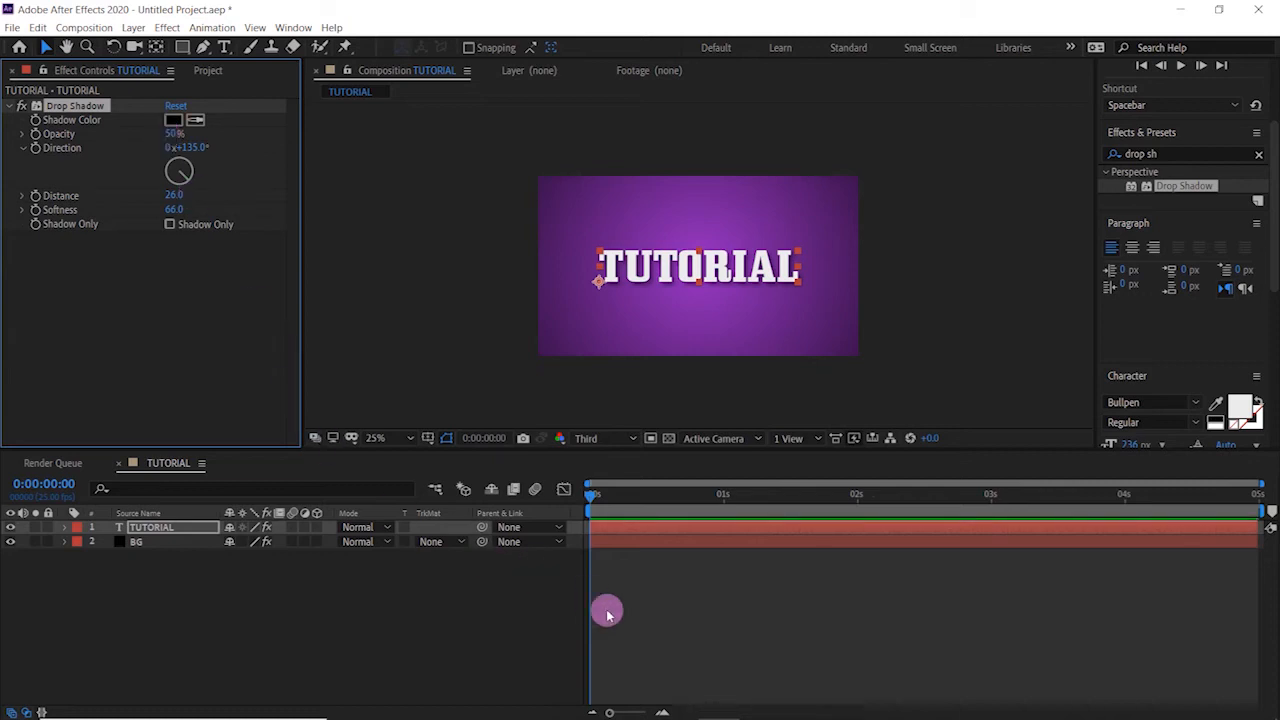
click(444, 620)
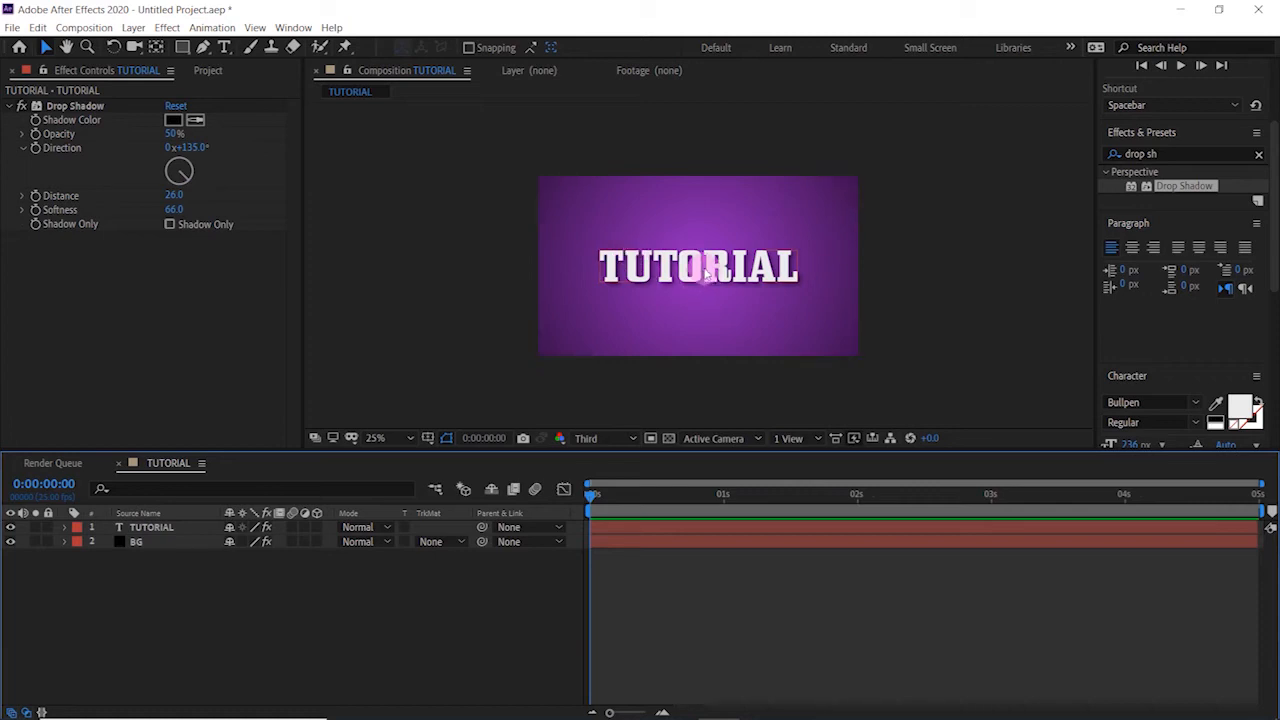
- Add a text animator with Position and Rotation properties to the TUTORIAL layer
click(93, 545)
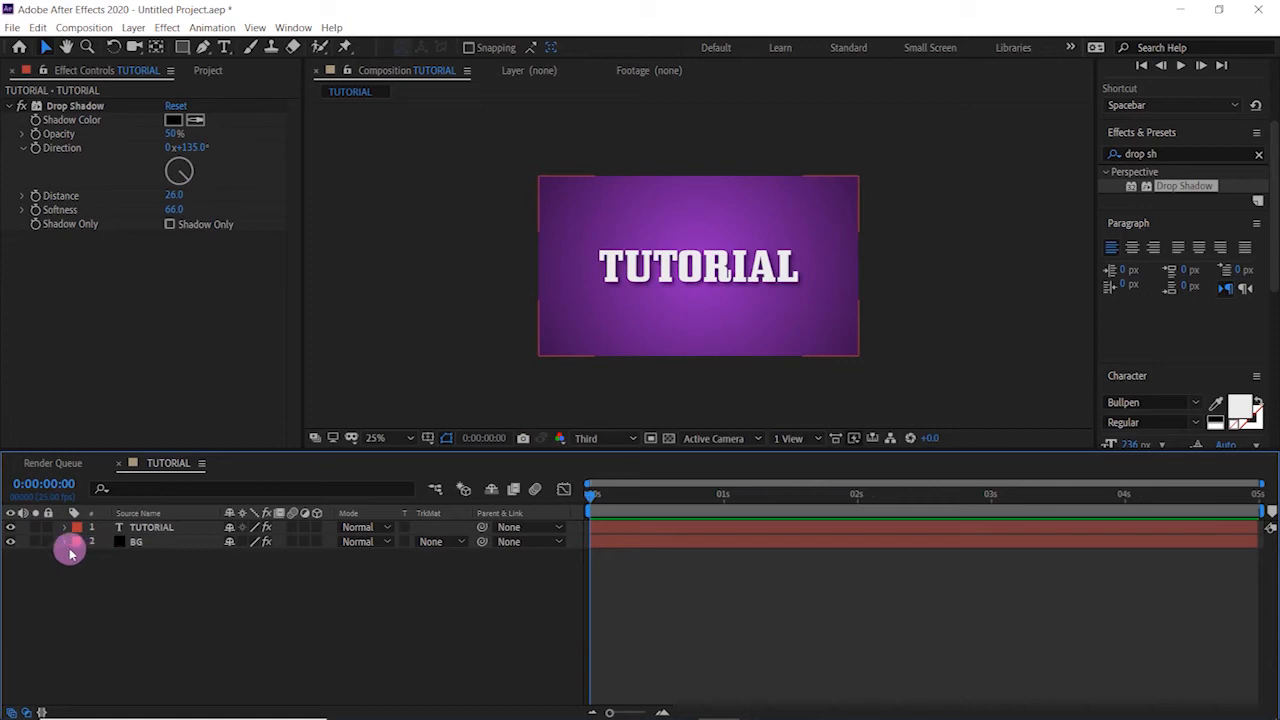
click(150, 529)
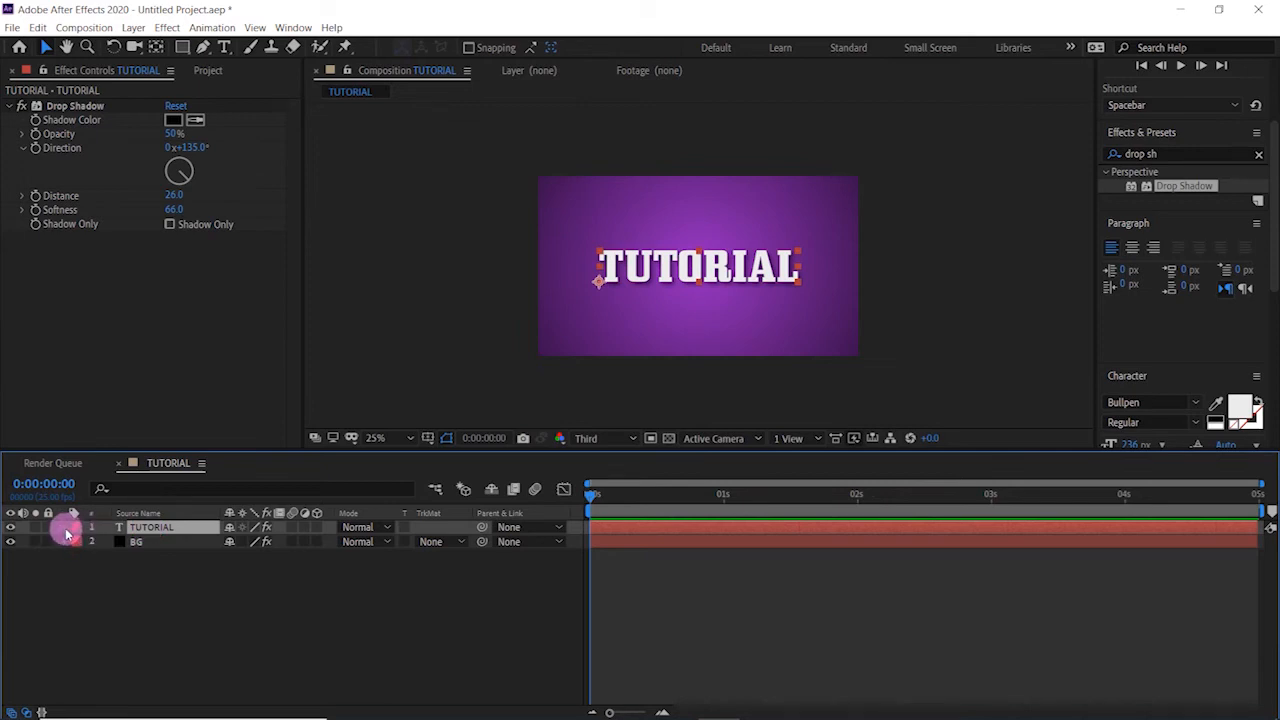
click(63, 528)
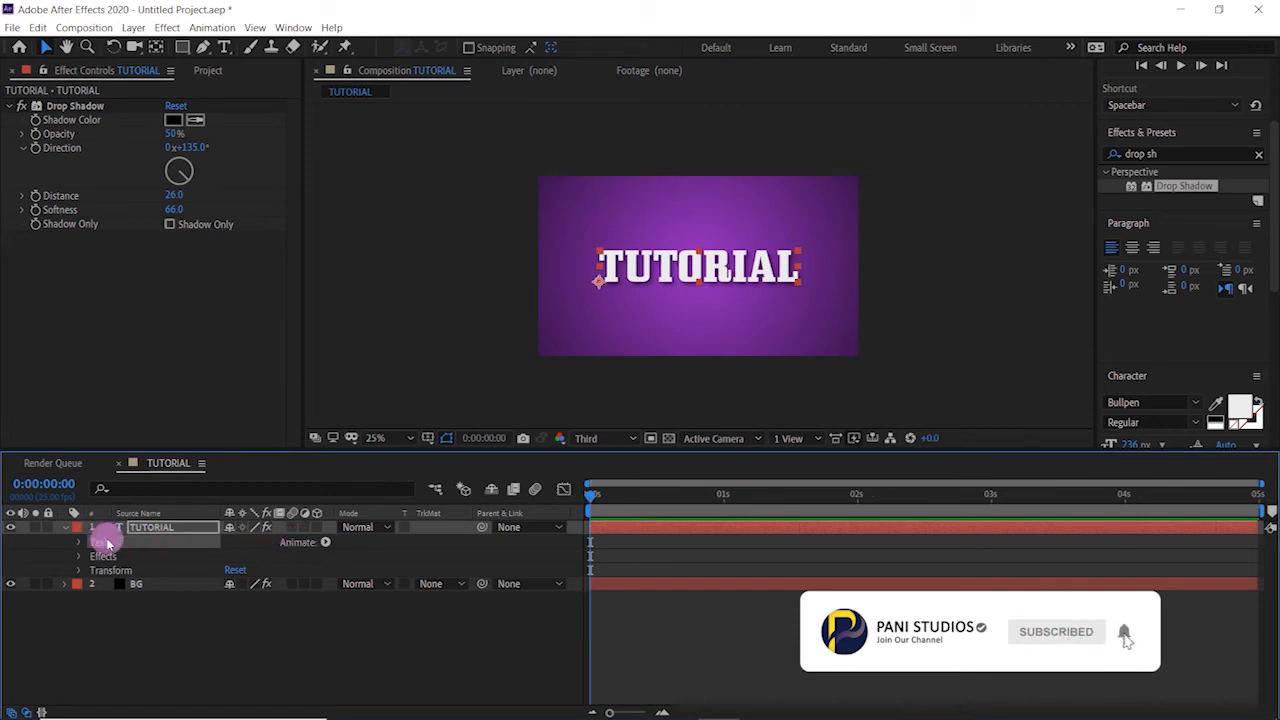
click(328, 543)
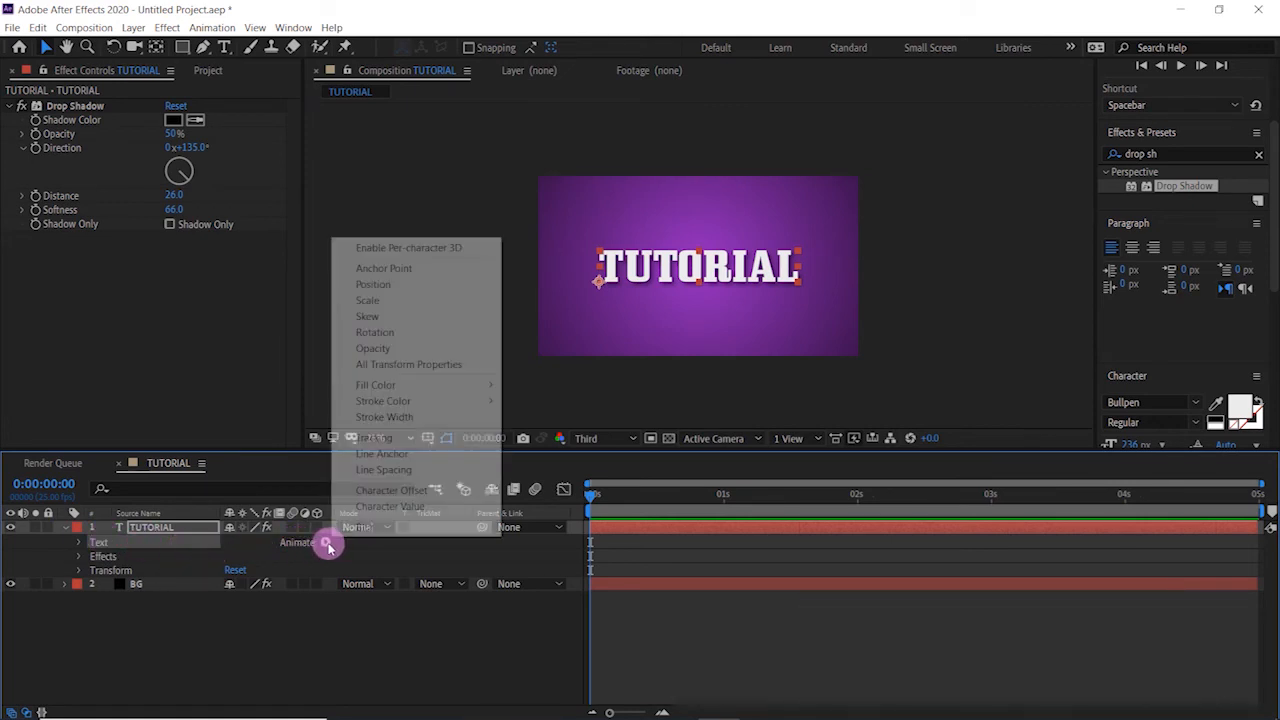
click(385, 284)
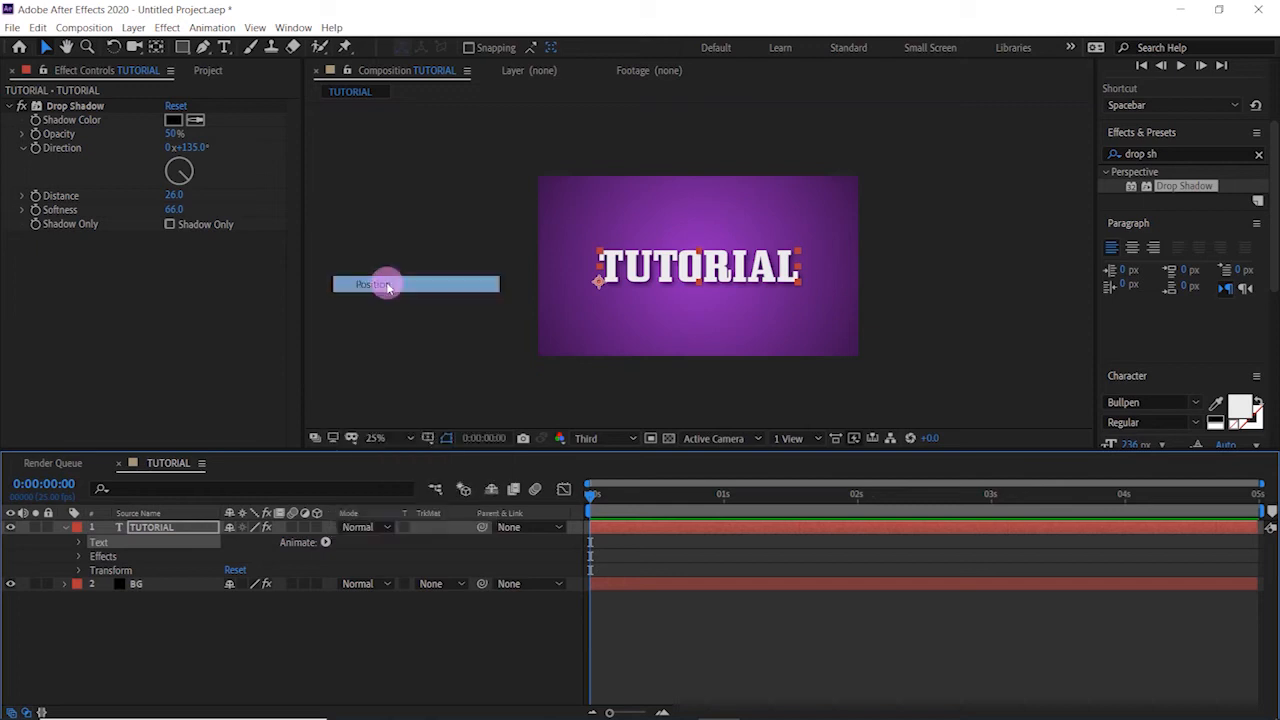
click(326, 543)
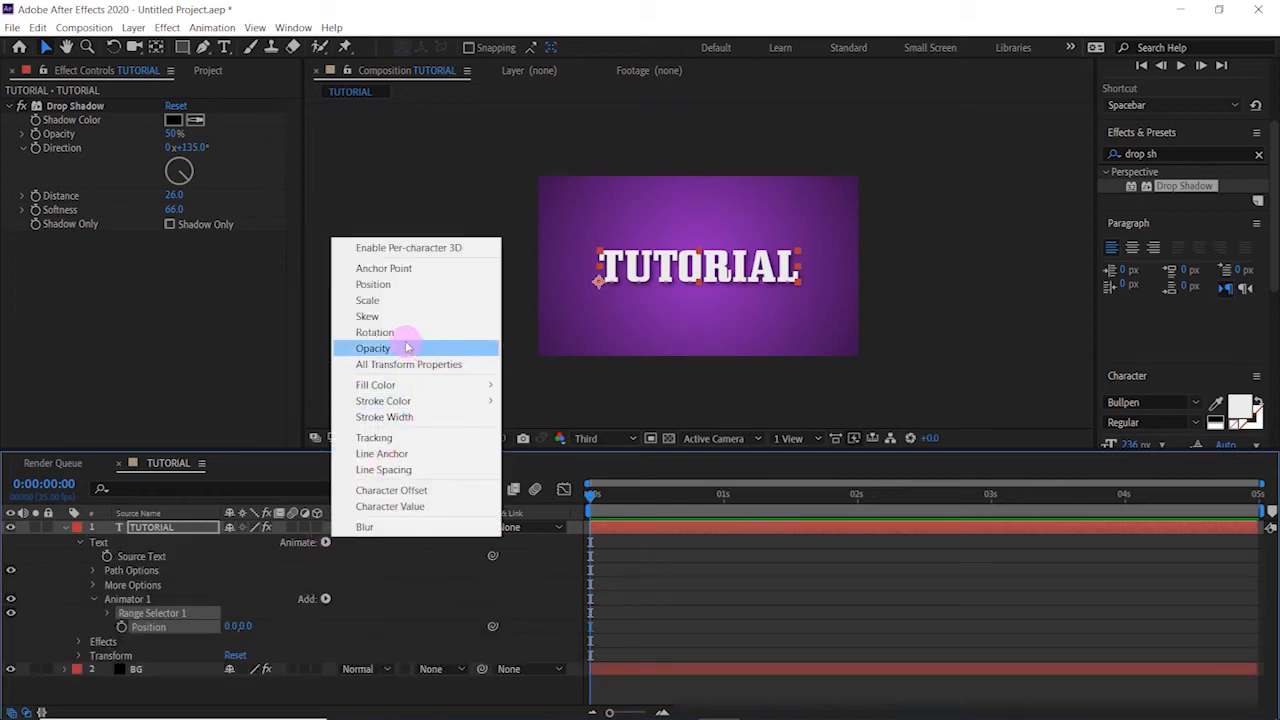
click(374, 332)
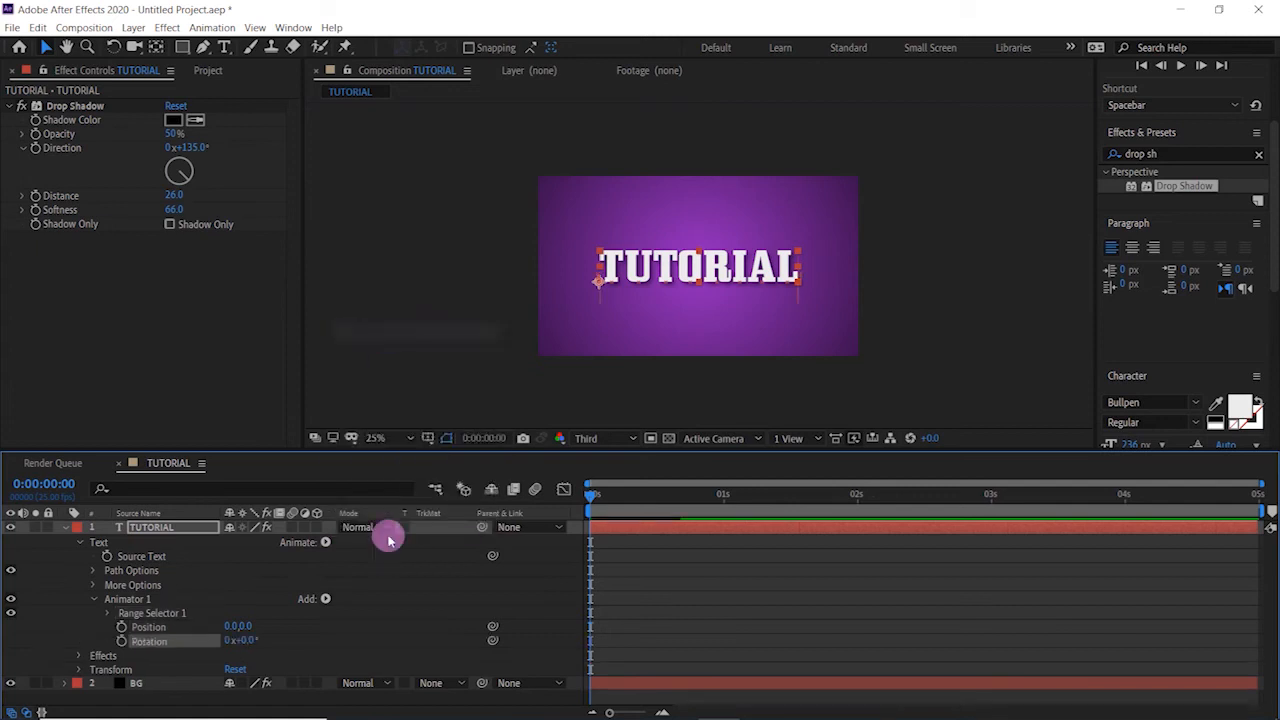
- Add a Wiggly selector to Animator 1 of the TUTORIAL text
click(326, 601)
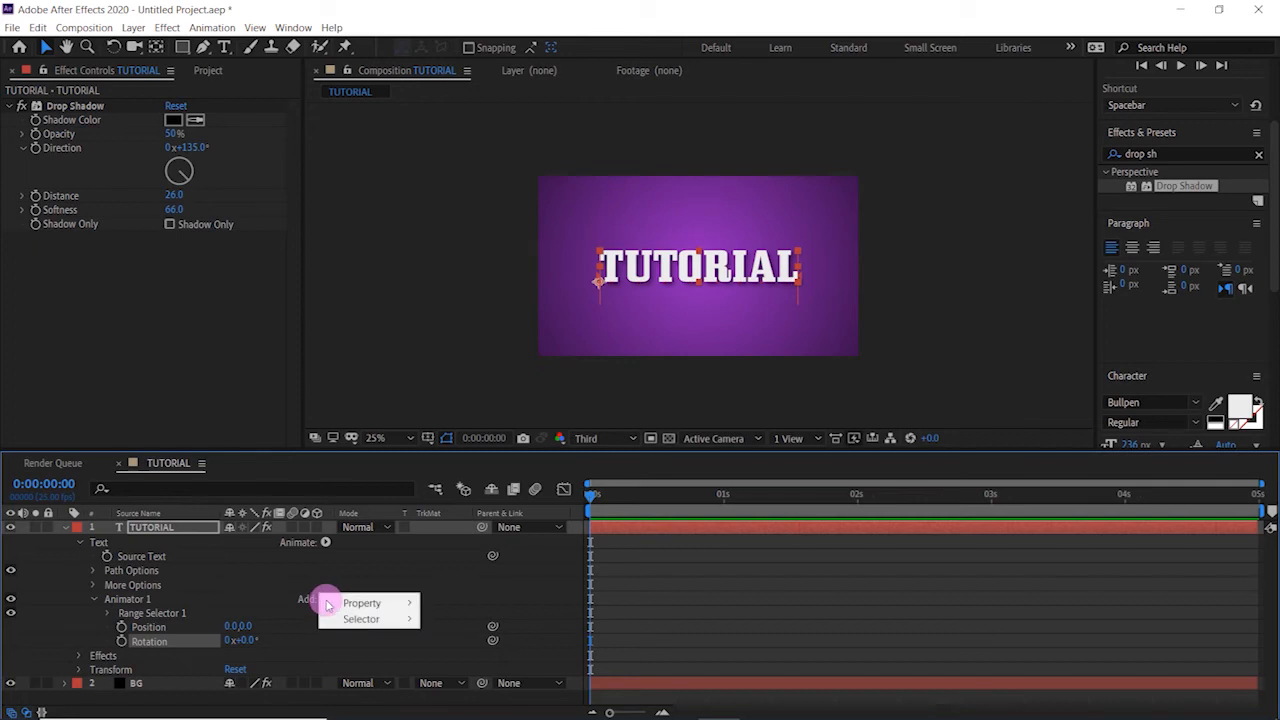
mouse_move(349, 619)
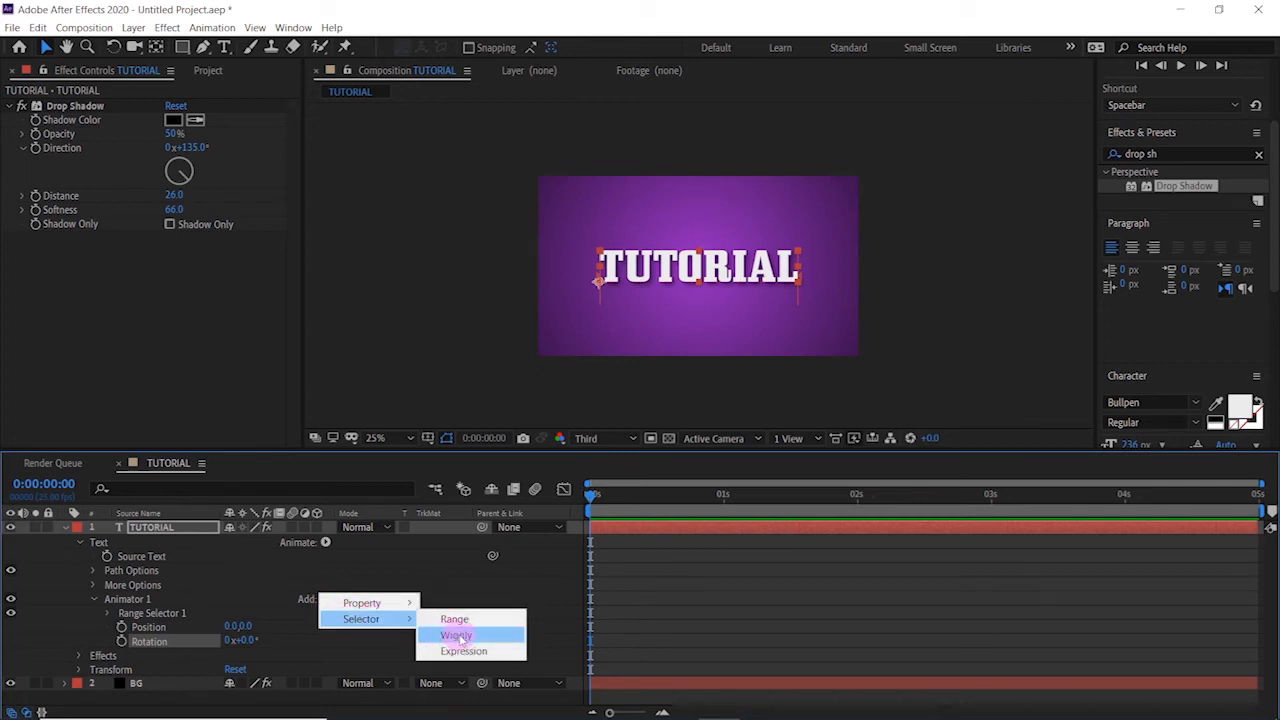
mouse_move(410, 622)
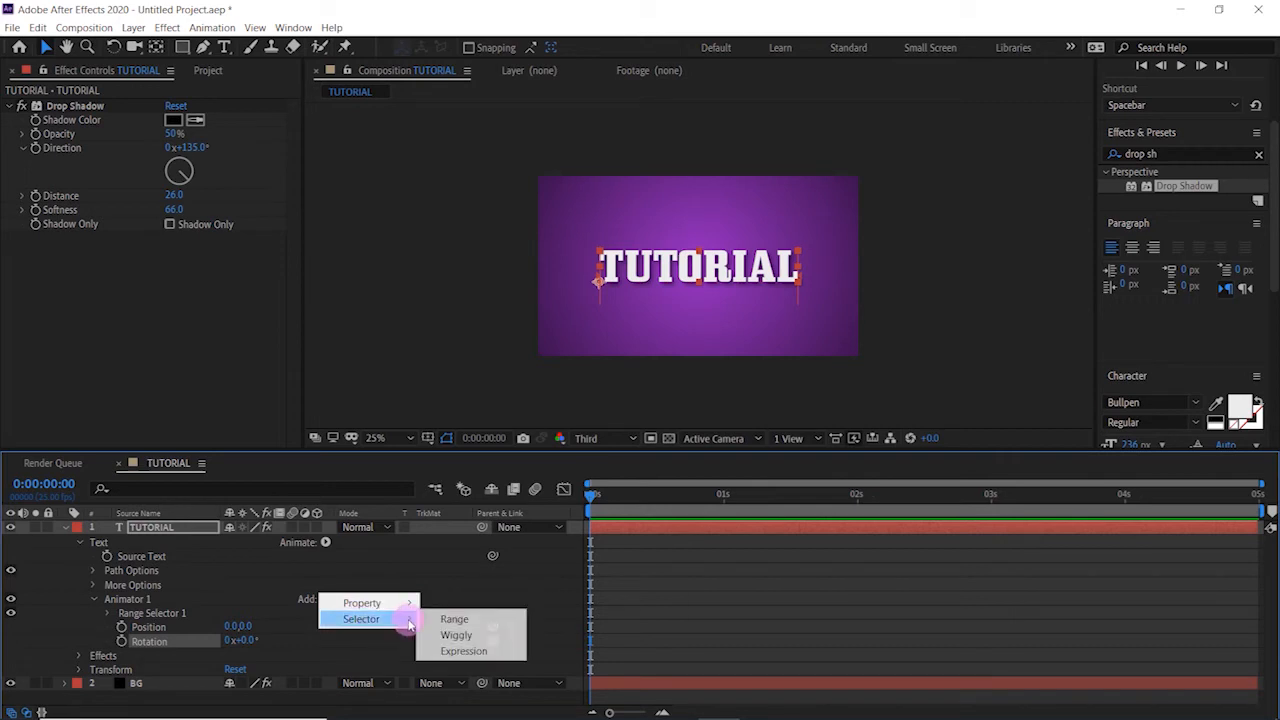
click(452, 636)
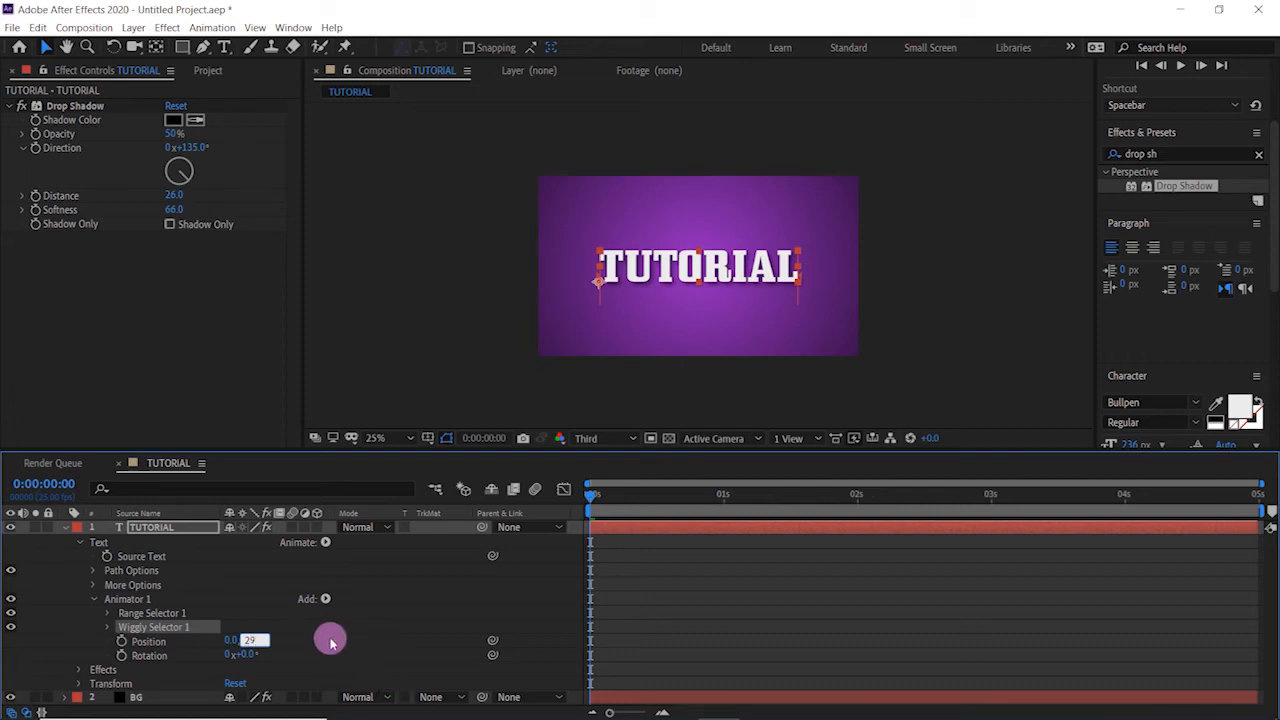
- Set Animator 1's position to 0, 29 and rotation to 15°, preview the wiggle and return to the first frame
click(323, 645)
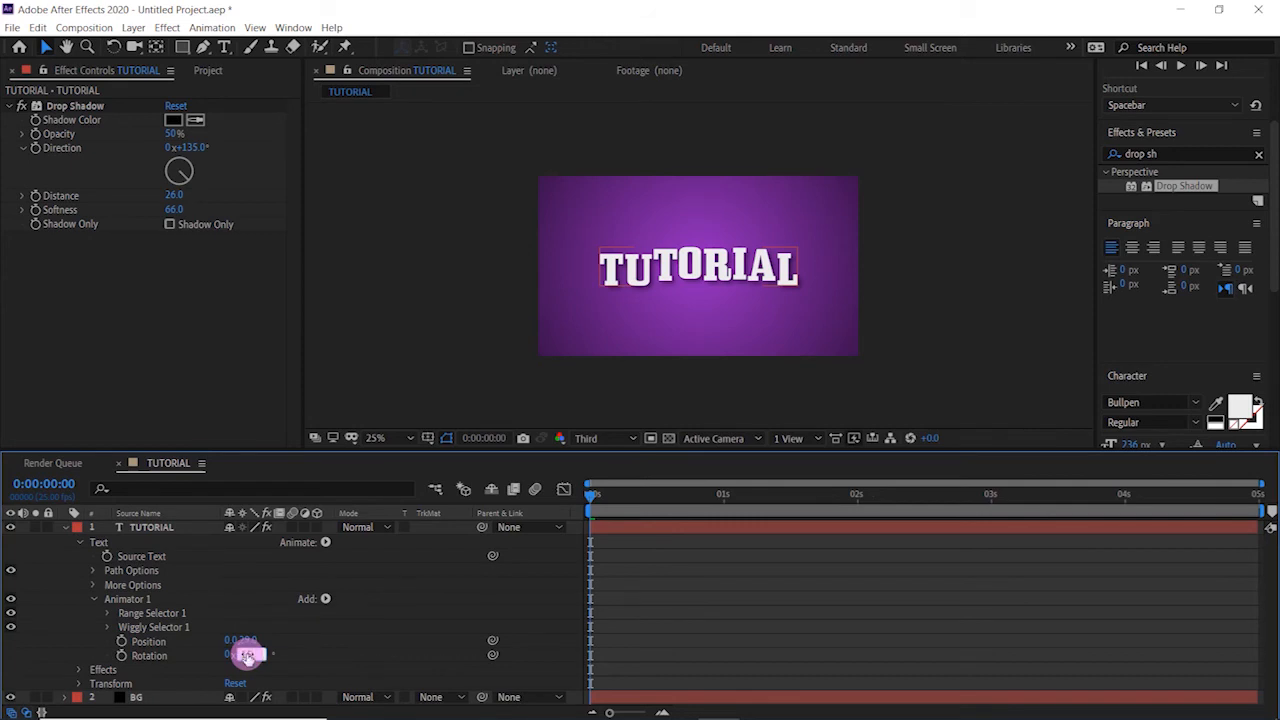
drag(247, 656, 247, 657)
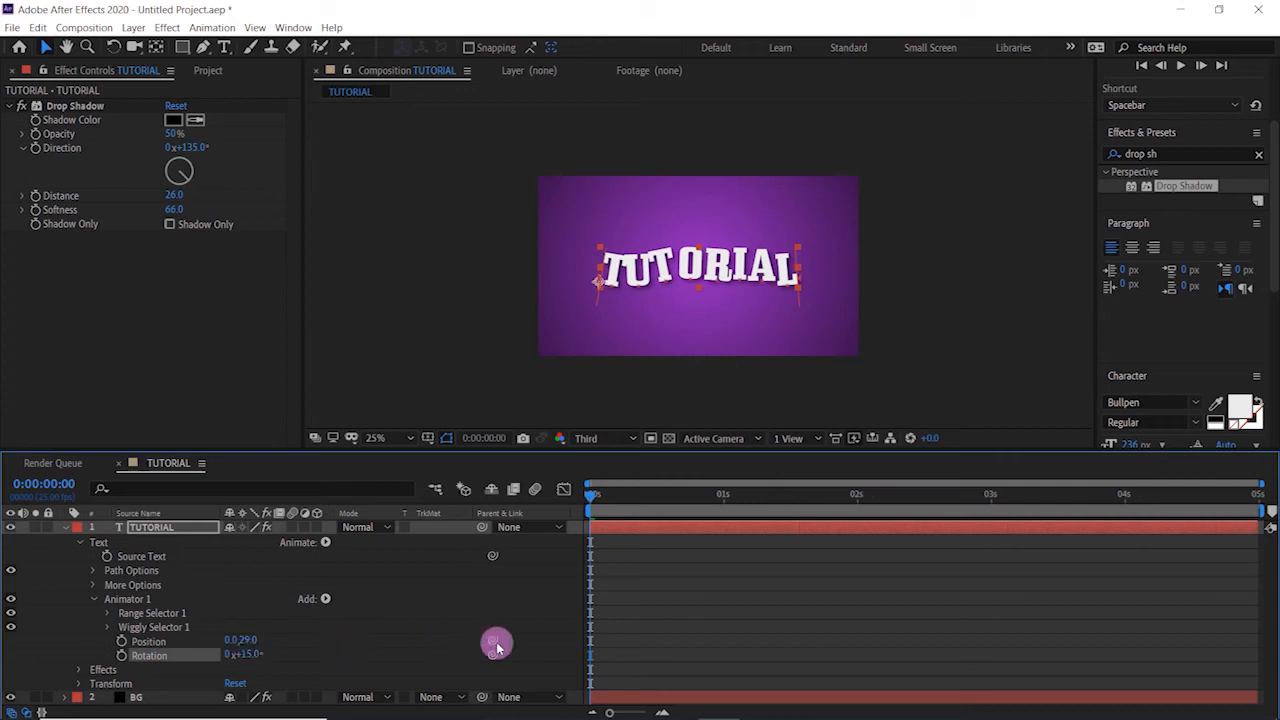
key(space)
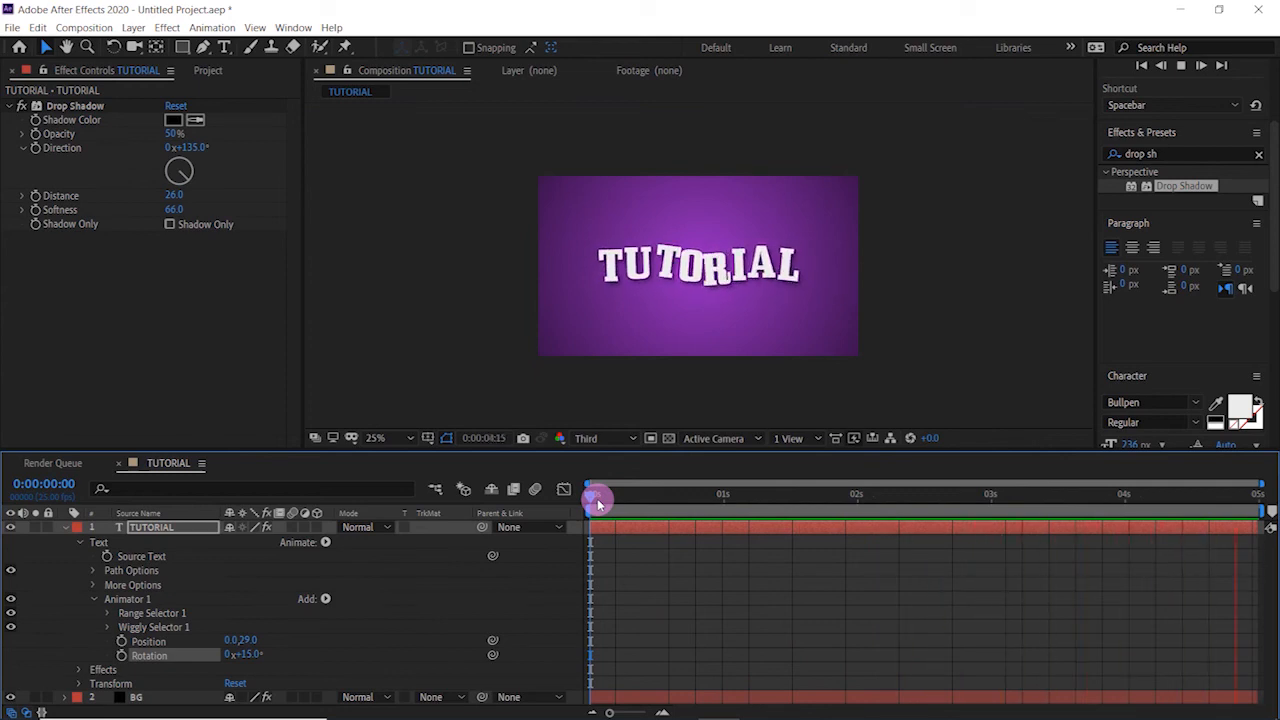
click(598, 503)
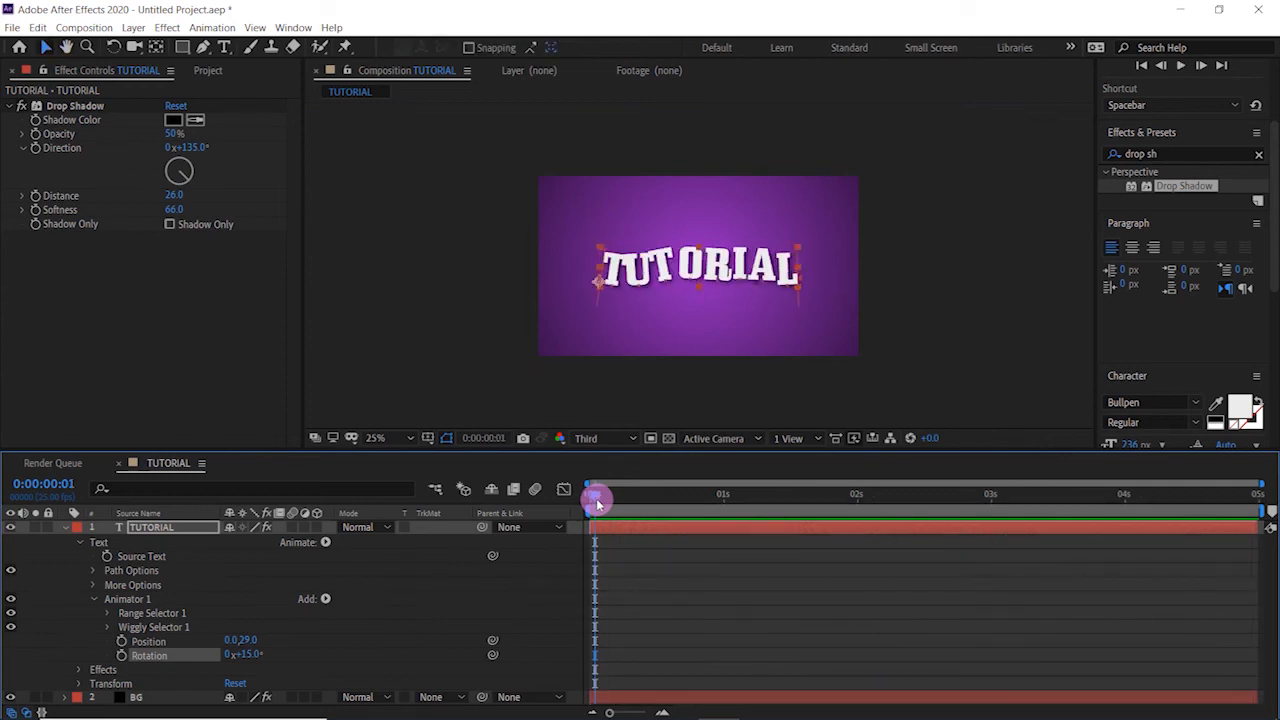
drag(598, 503, 554, 509)
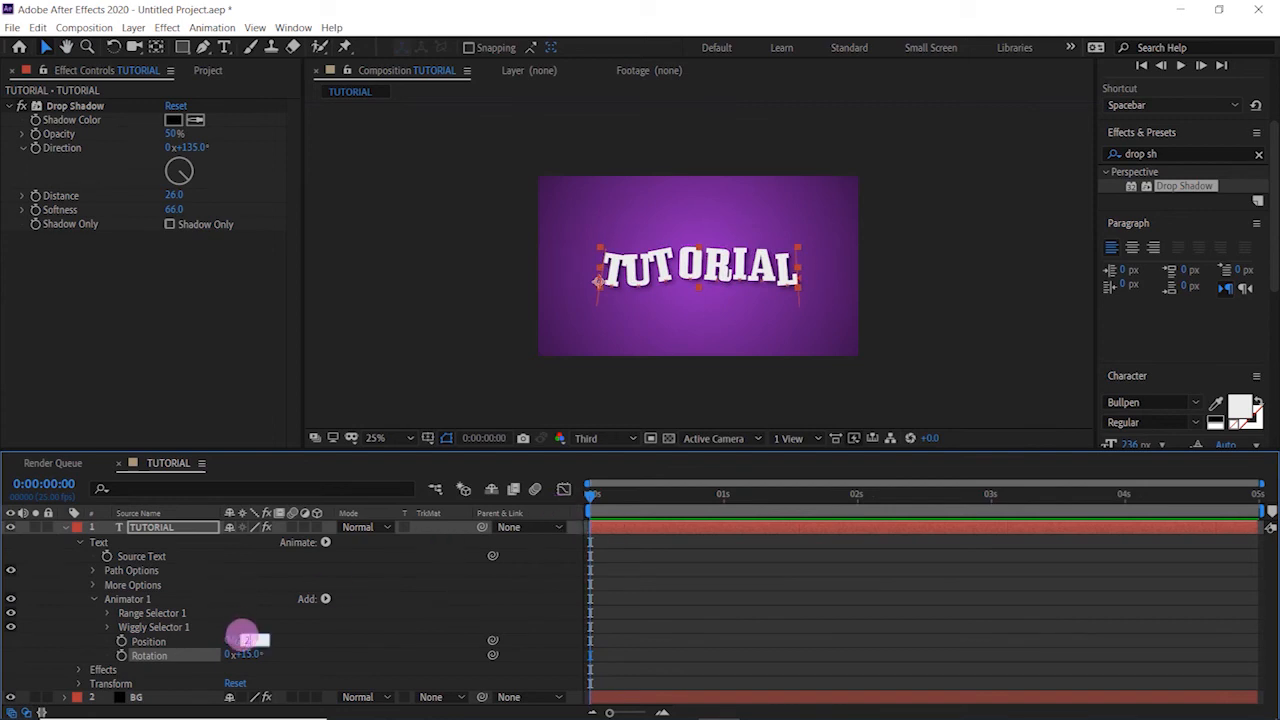
- Set Animator 1's vertical position value to 25 and play the animation to check the wiggle
click(243, 639)
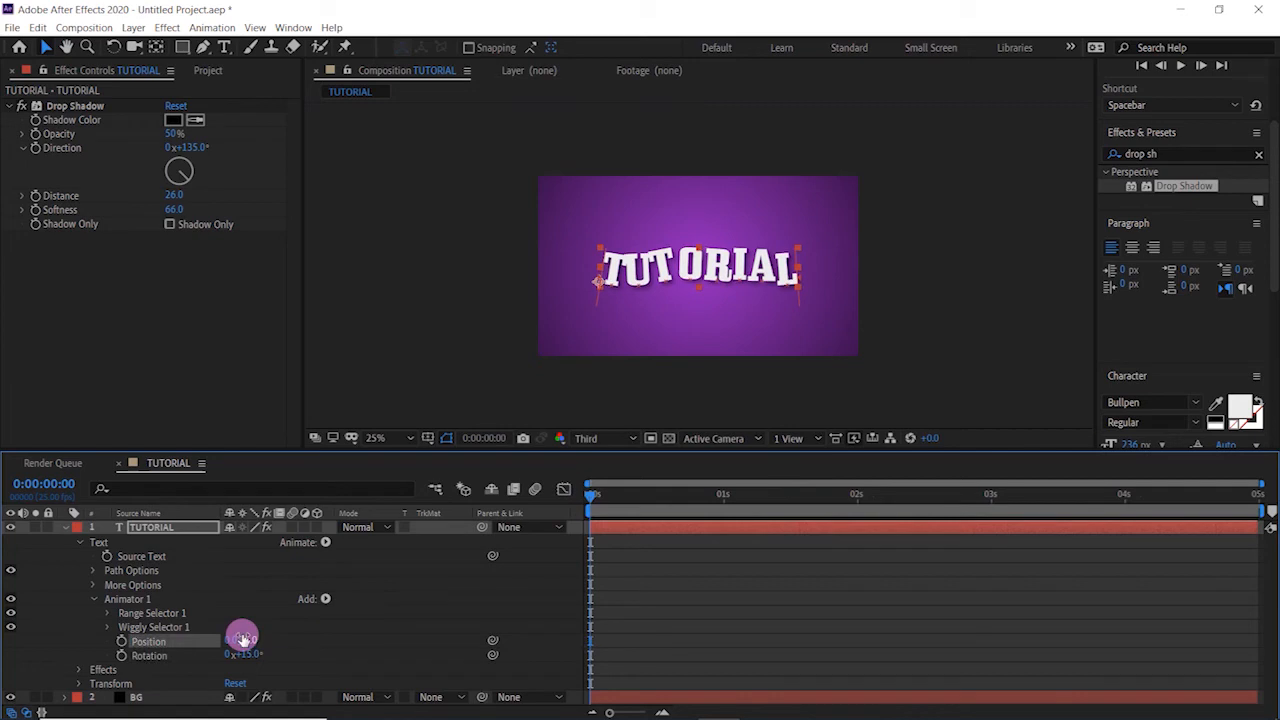
key(space)
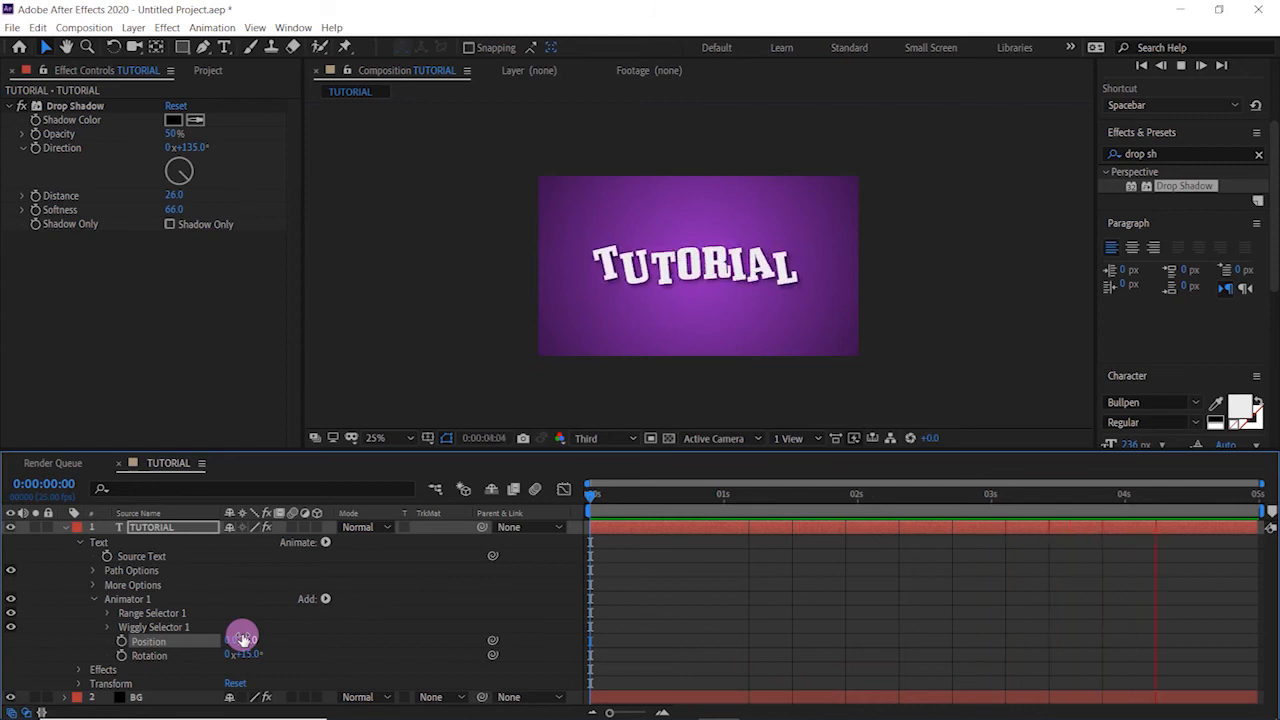
key(space)
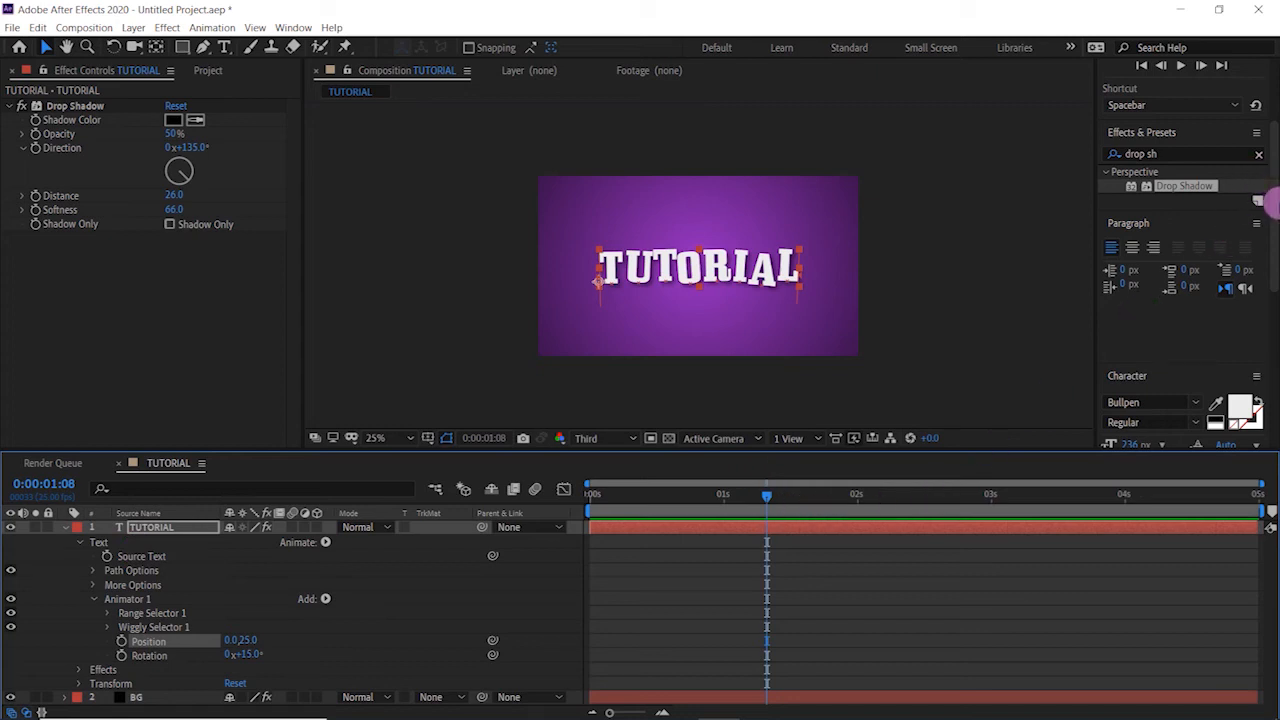
- Set the TUTORIAL text's tracking to 86
scroll(1268, 178, up, 2)
drag(1272, 165, 1260, 266)
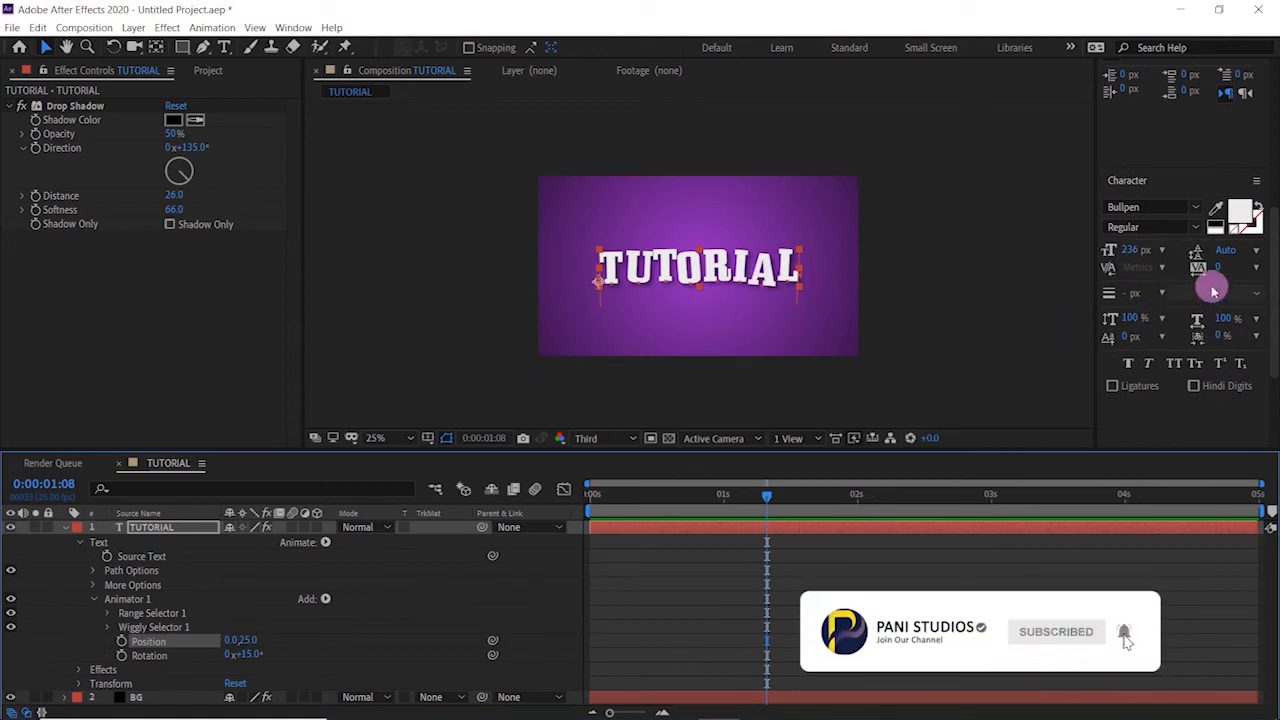
drag(1221, 267, 1270, 250)
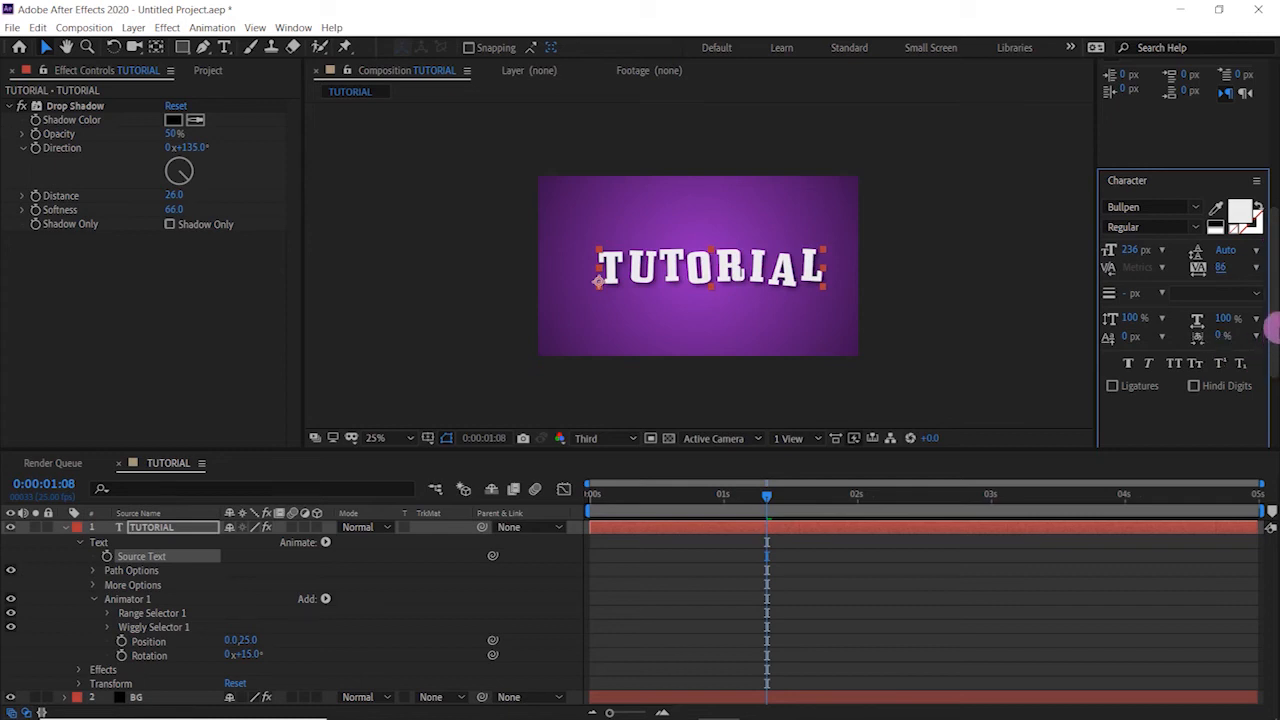
- Centre the TUTORIAL text in the composition again and preview the animation, returning to the first frame
drag(1266, 303, 1257, 420)
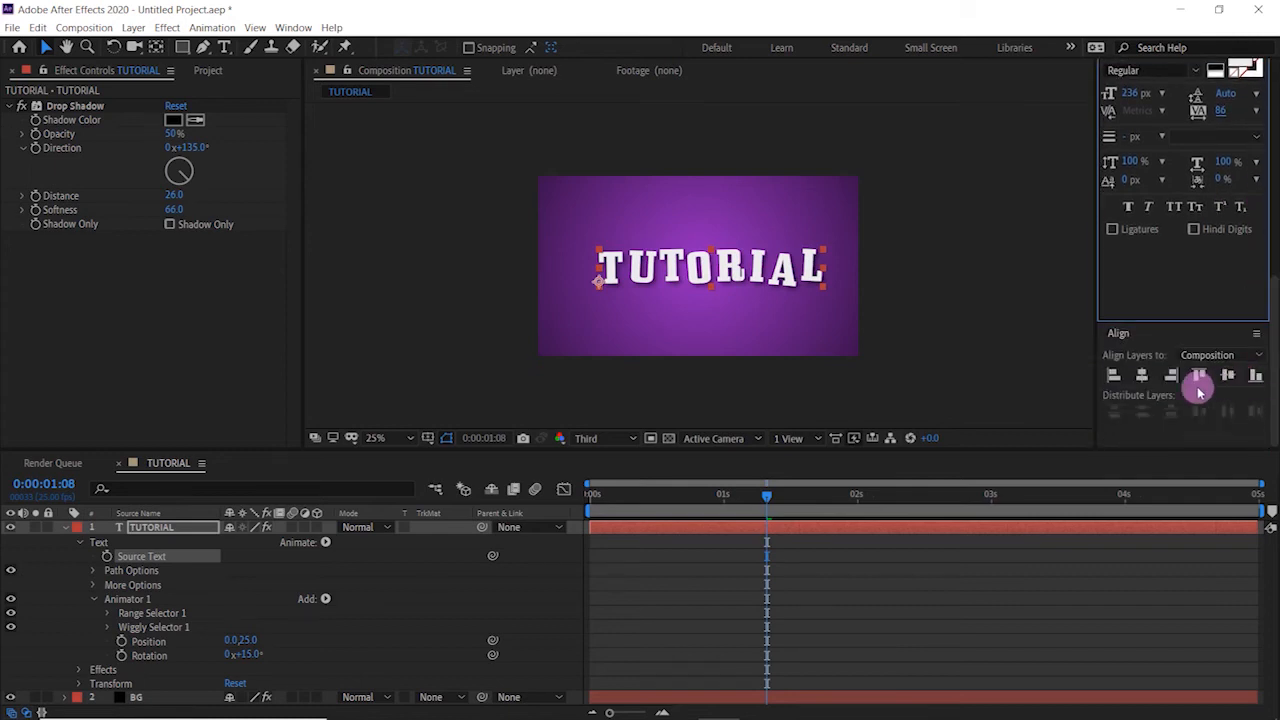
click(1141, 375)
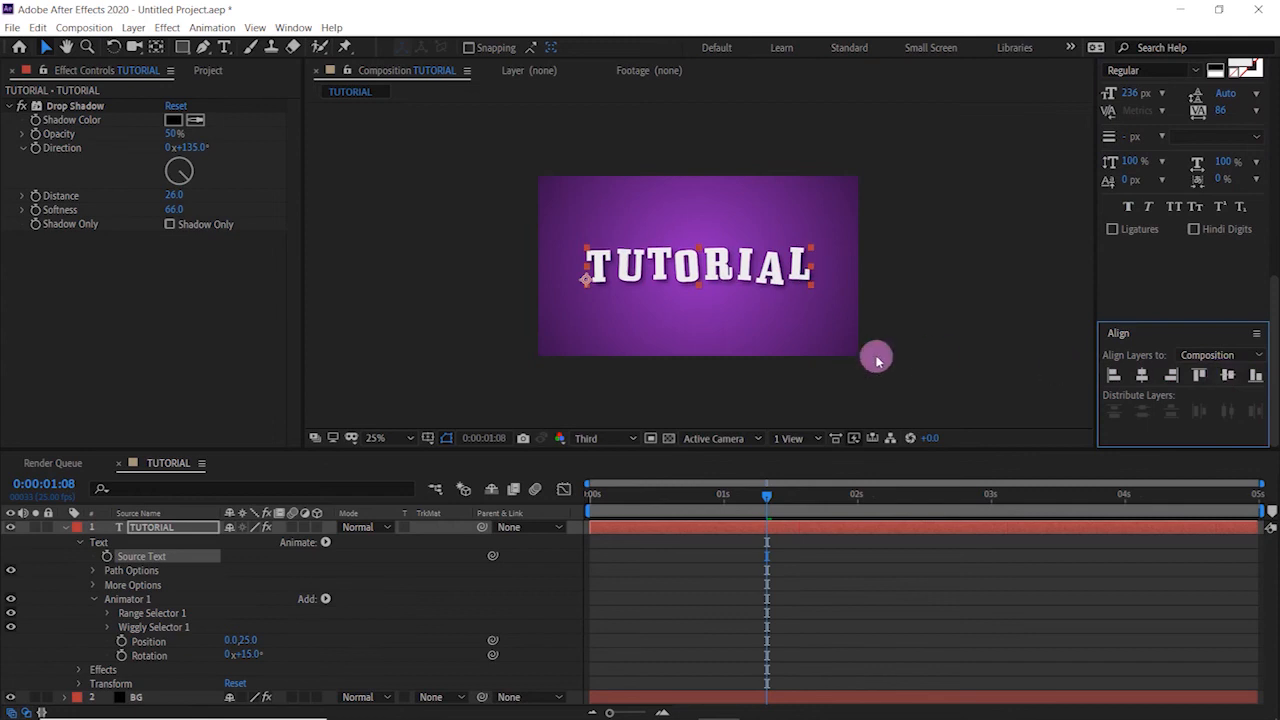
drag(615, 497, 565, 514)
key(space)
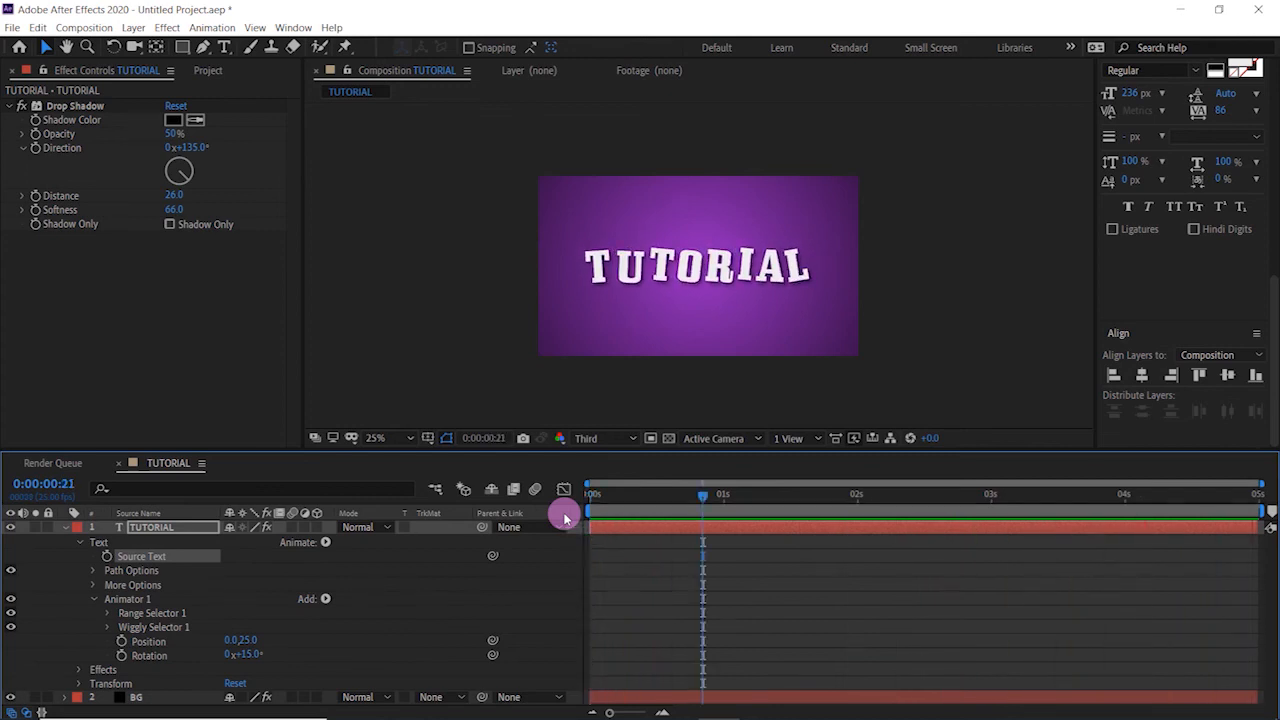
drag(616, 498, 591, 497)
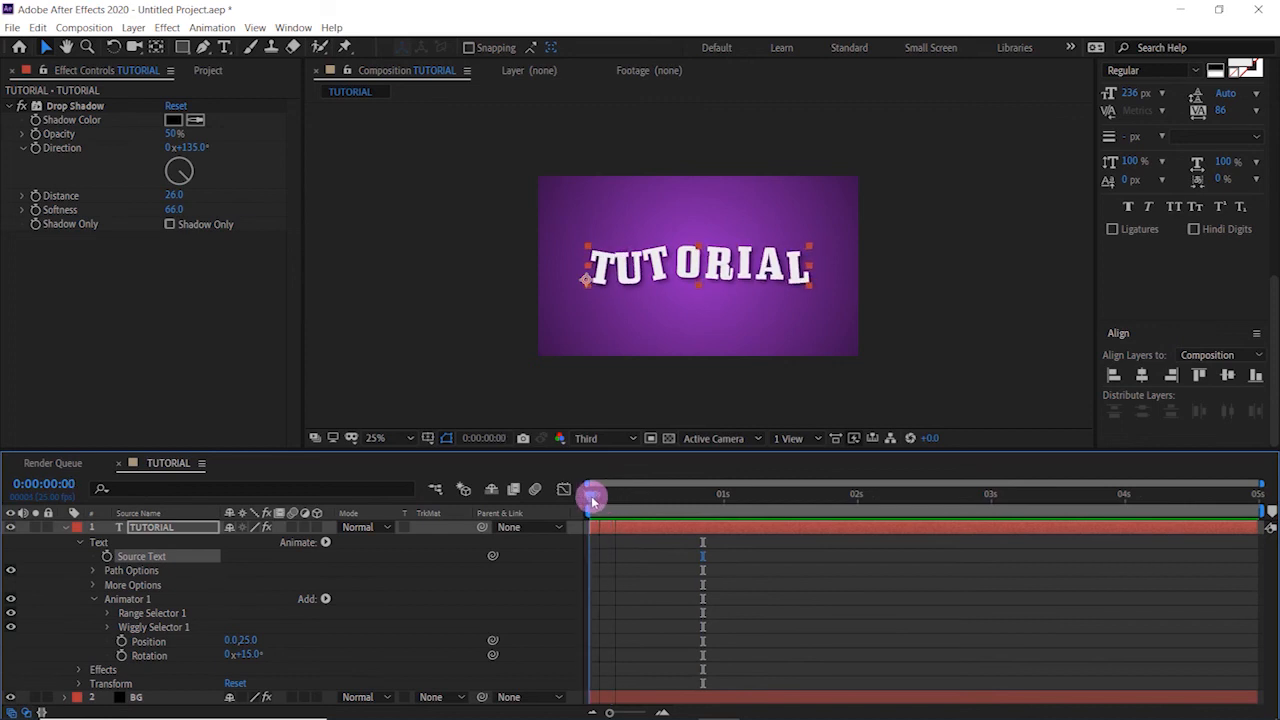
- Collapse Animator 1 and add a second, separate text animator with the Scale property to the TUTORIAL layer
click(65, 528)
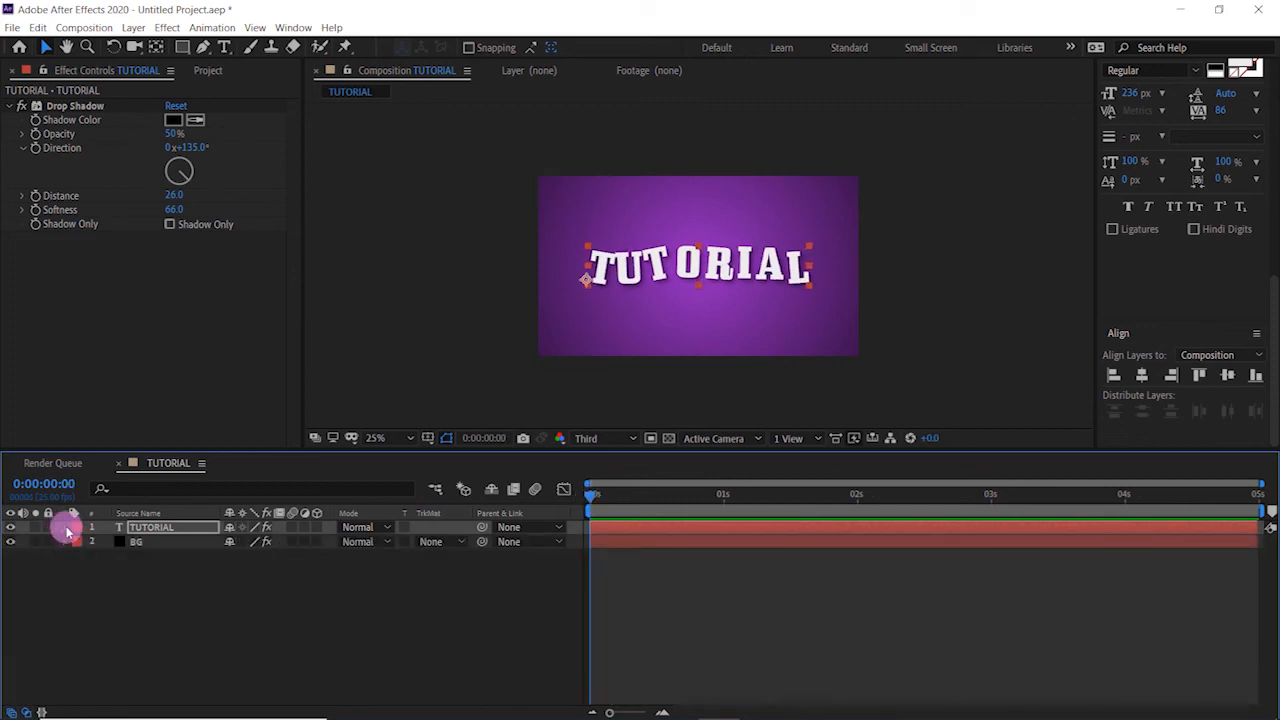
click(66, 528)
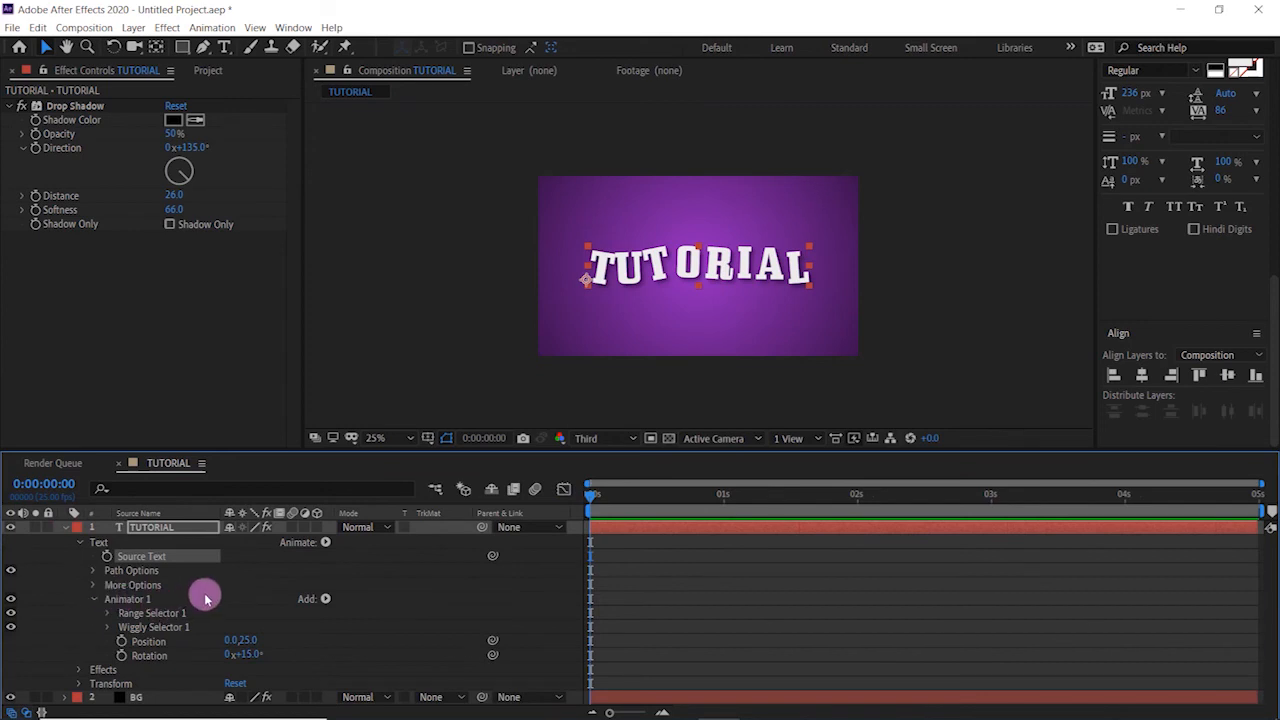
click(94, 599)
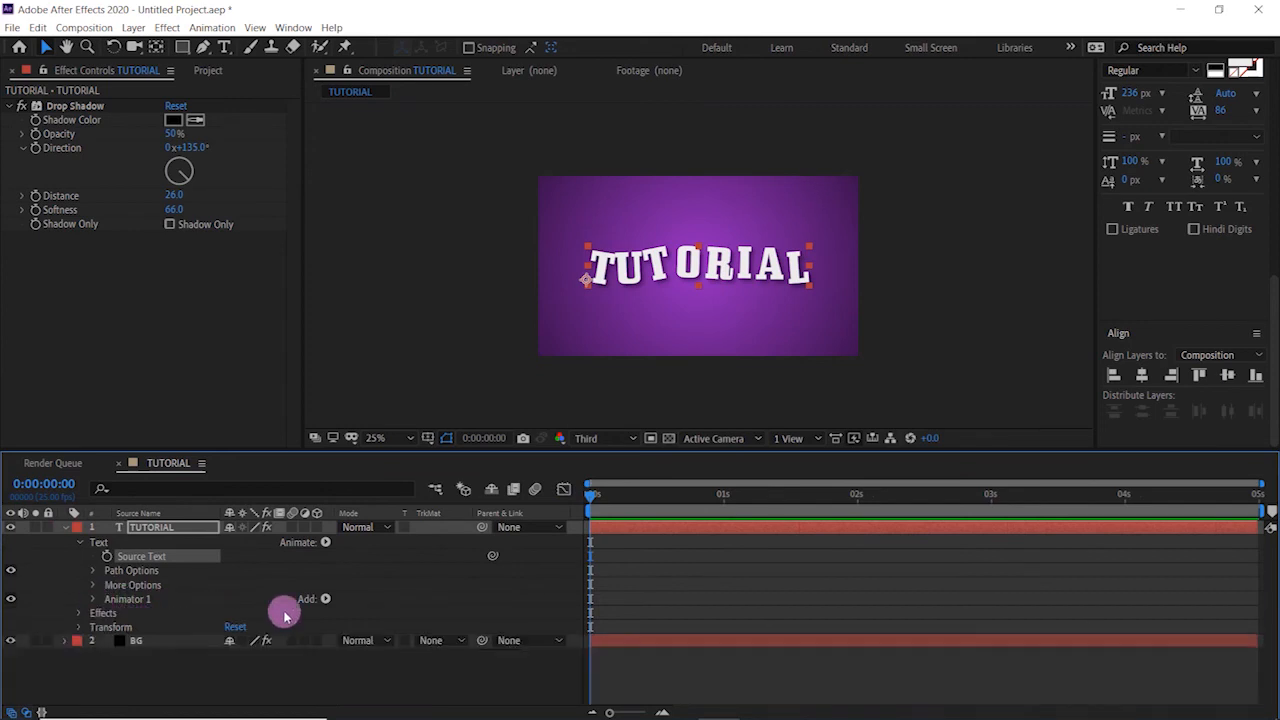
click(321, 551)
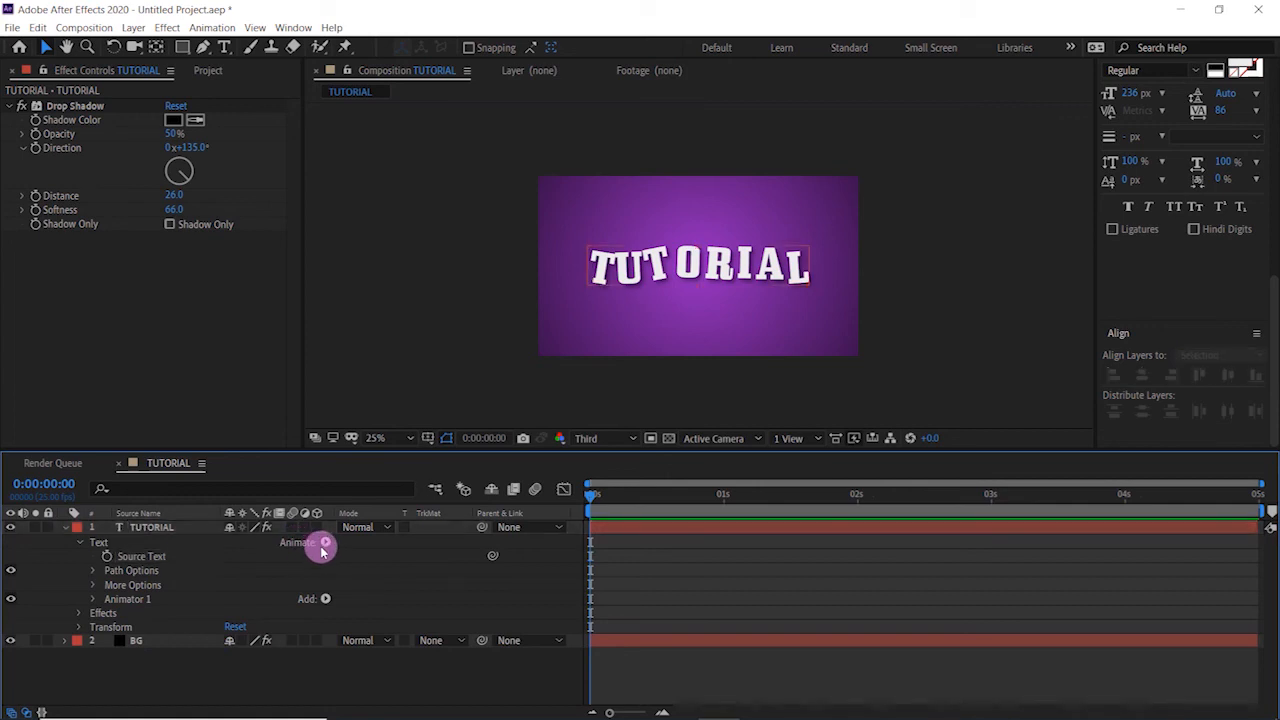
click(324, 545)
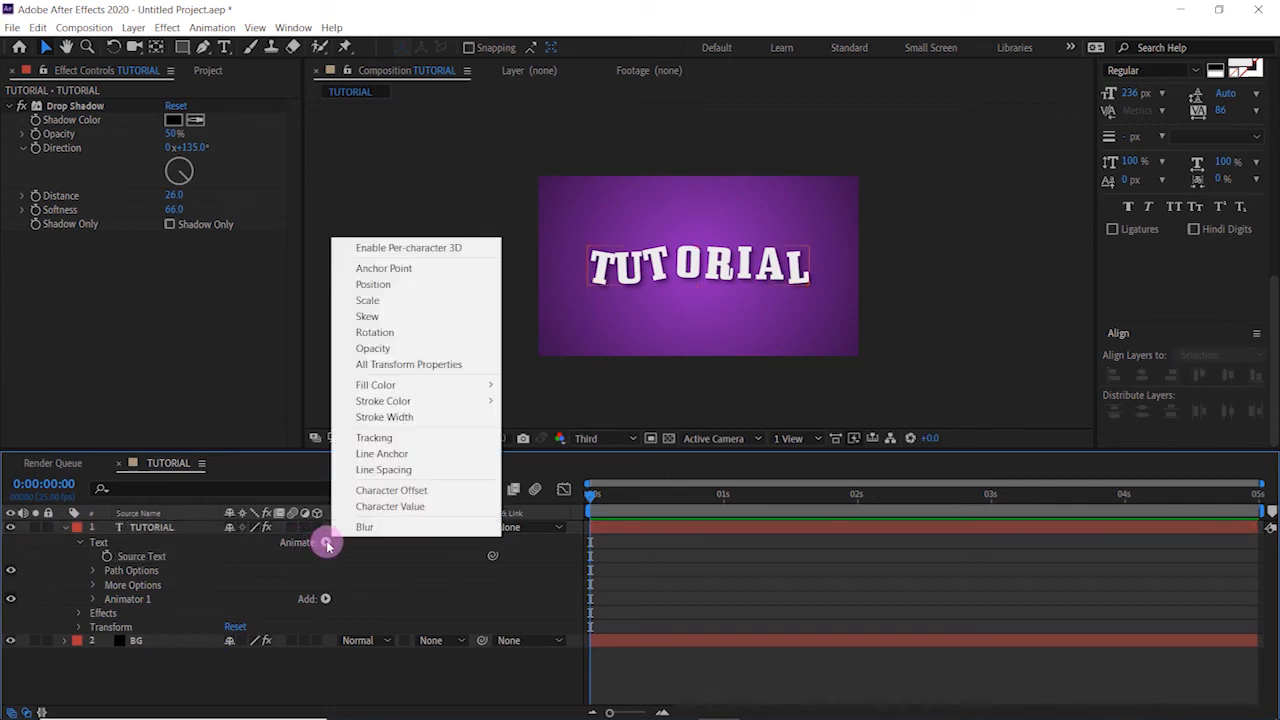
click(433, 303)
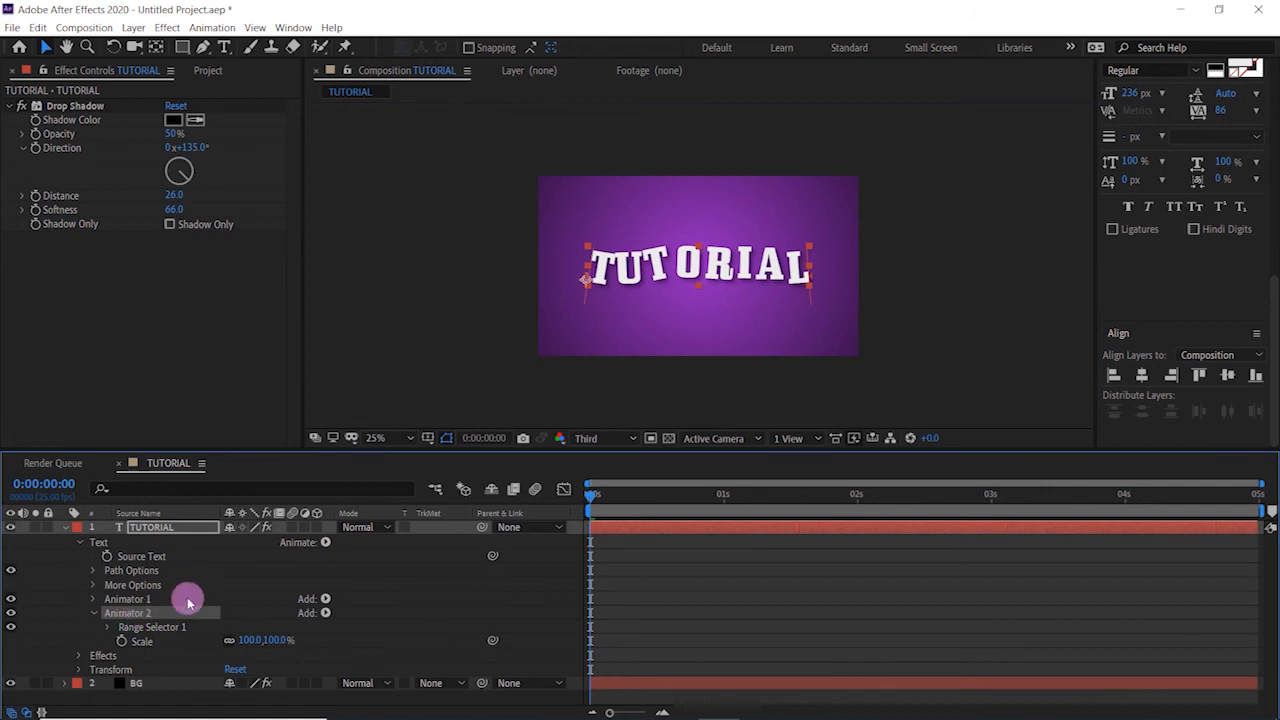
- Expand Animator 2's Range Selector 1 and set the animator's Scale to 0%
click(108, 628)
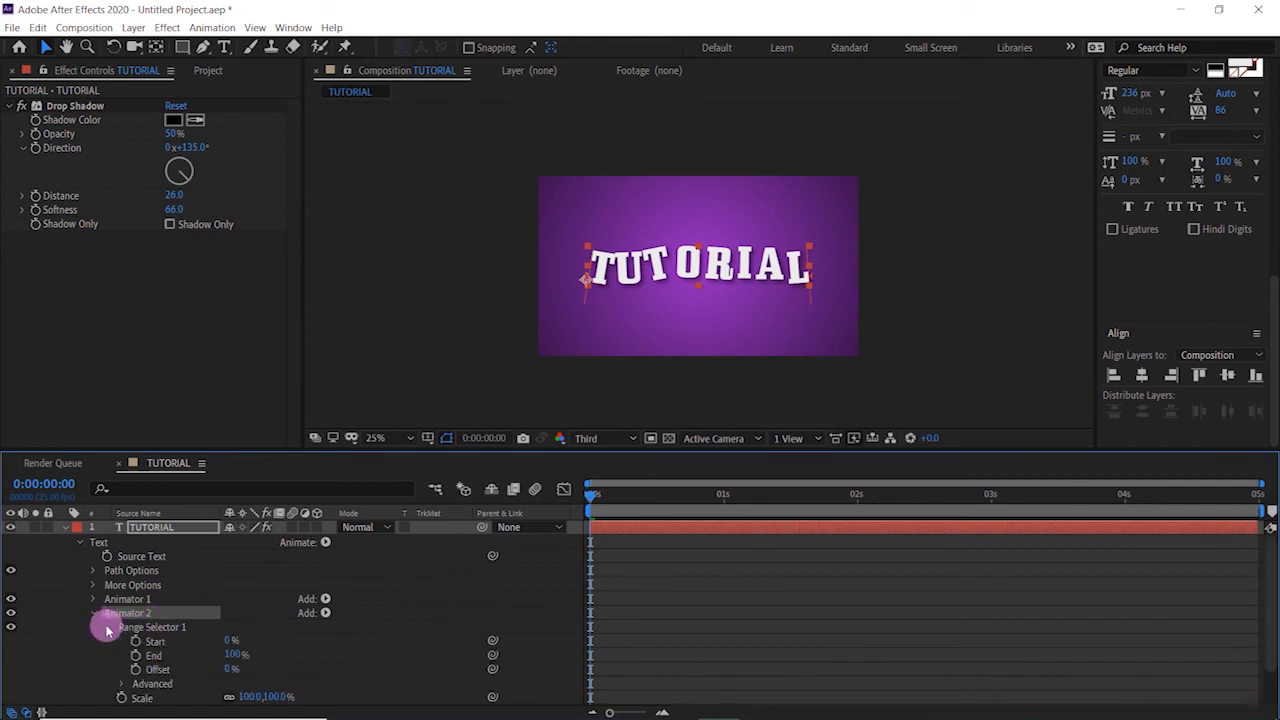
scroll(352, 650, down, 1)
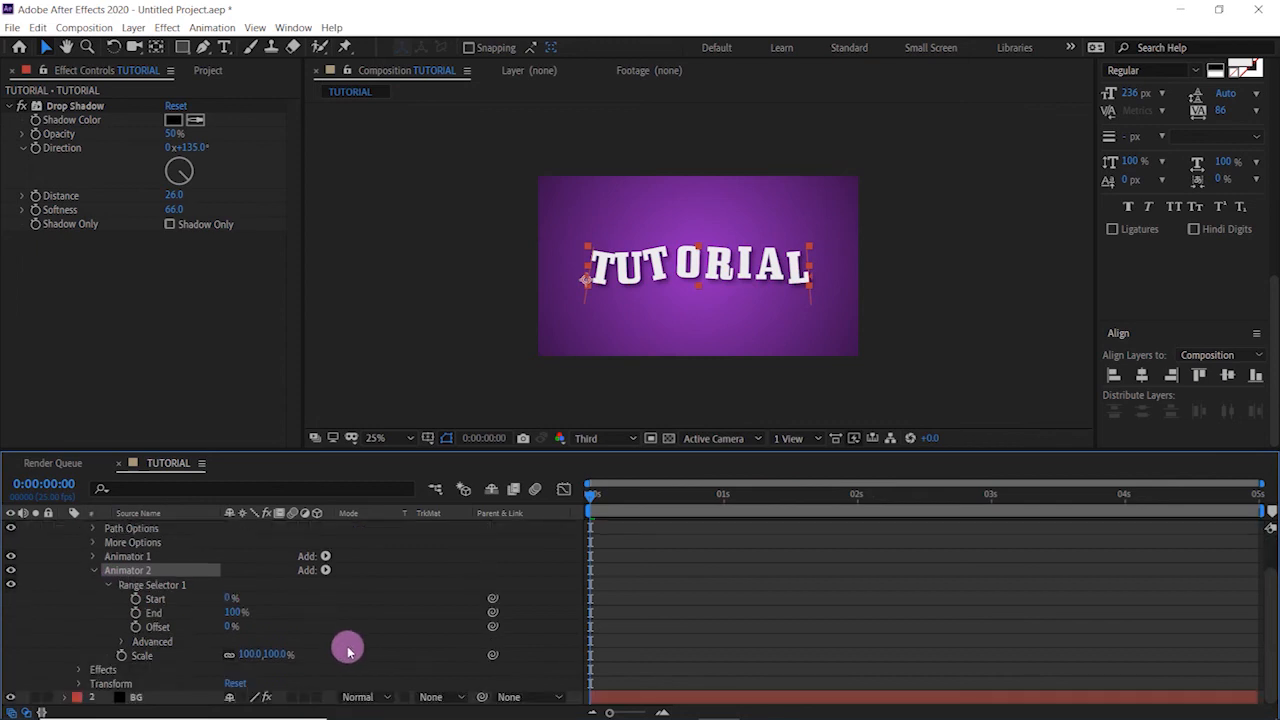
click(160, 586)
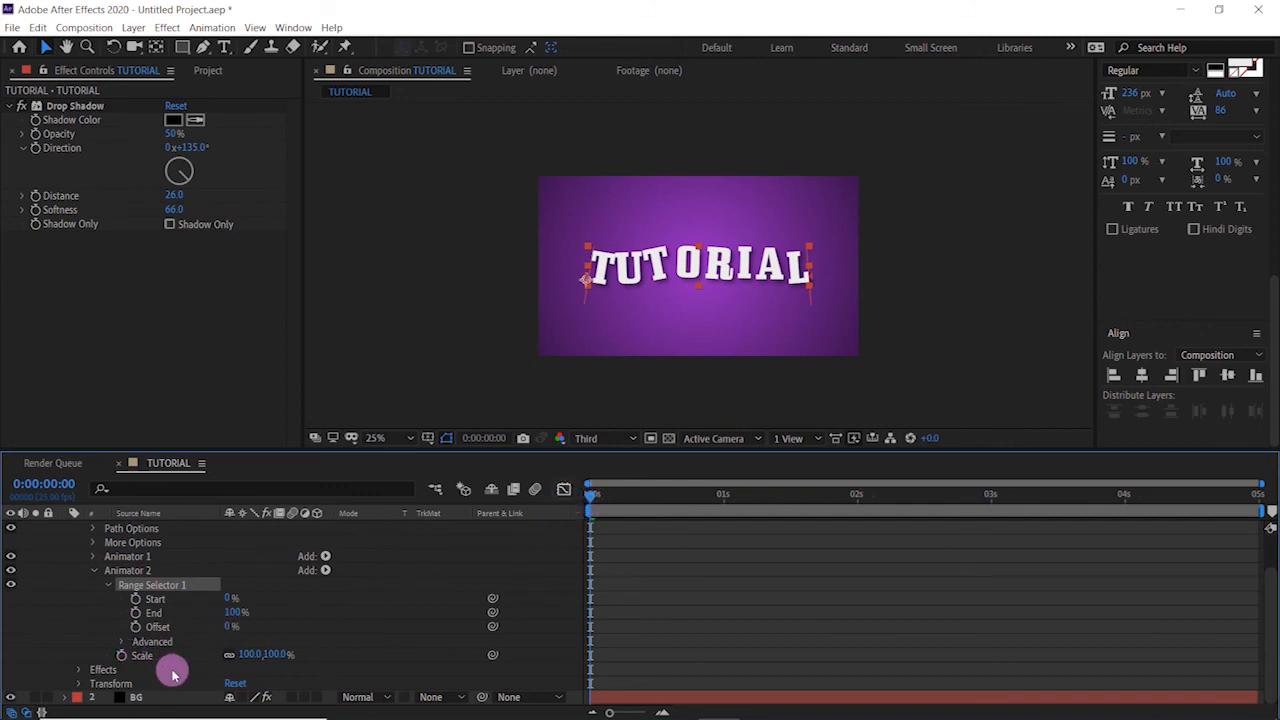
click(246, 656)
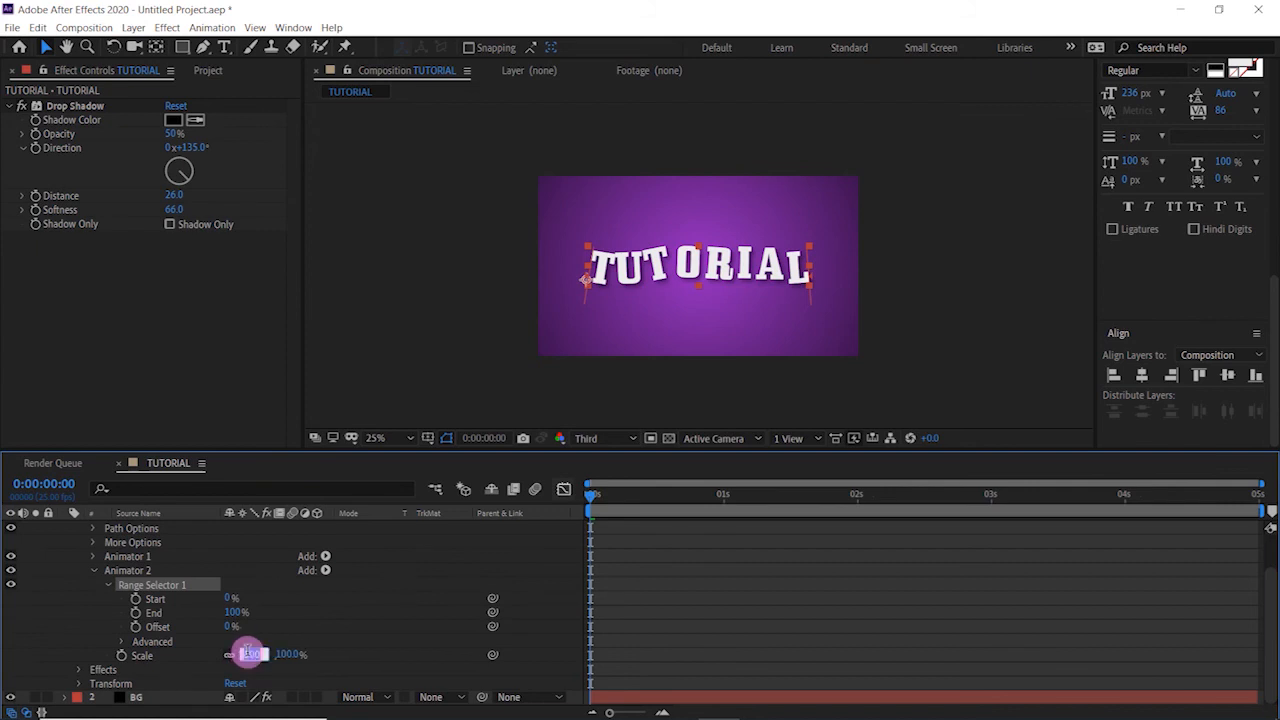
text(0)
key(Return)
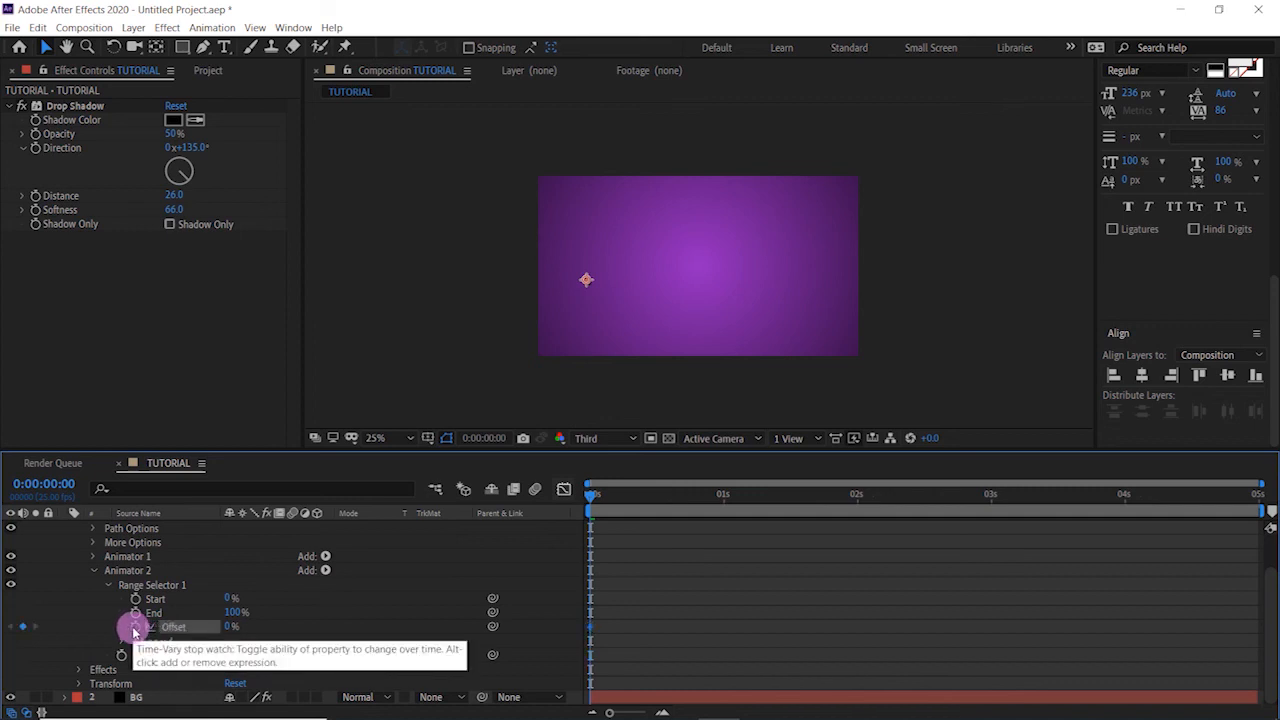
- Keyframe Animator 2's Range Selector Offset from 0% at the first frame to 100% at 1 second, and play it from the start
click(135, 627)
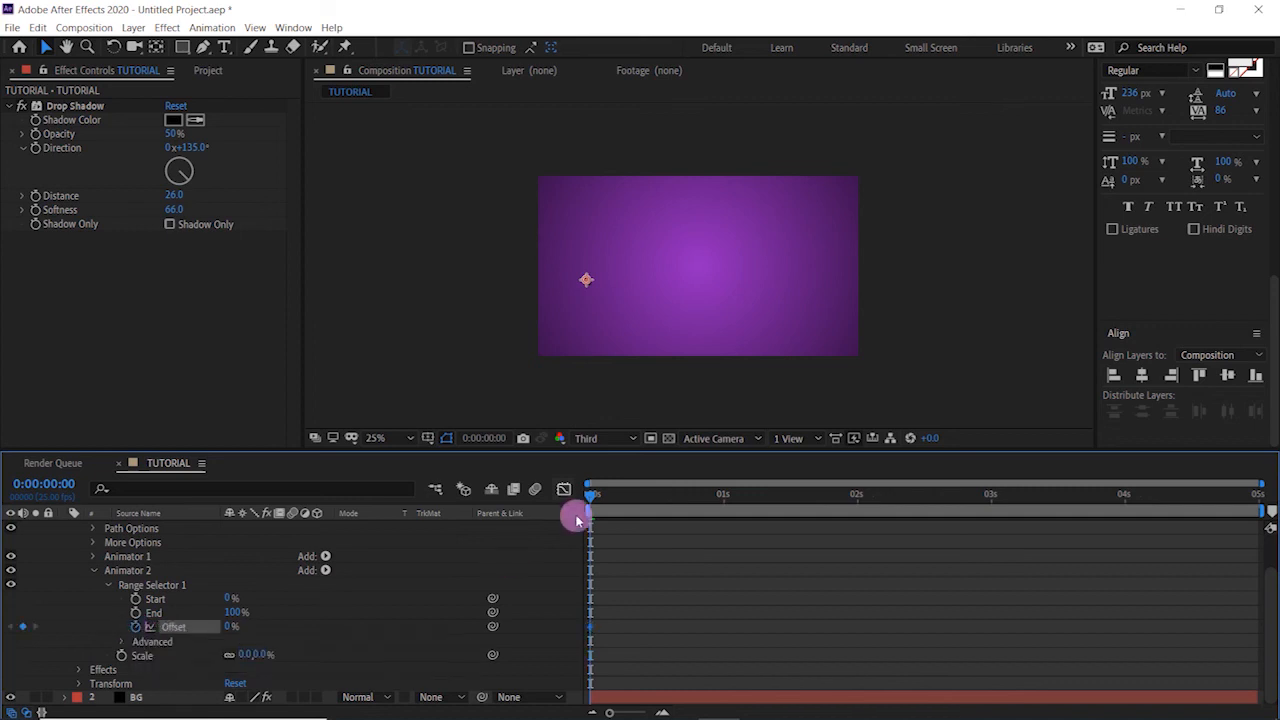
click(725, 500)
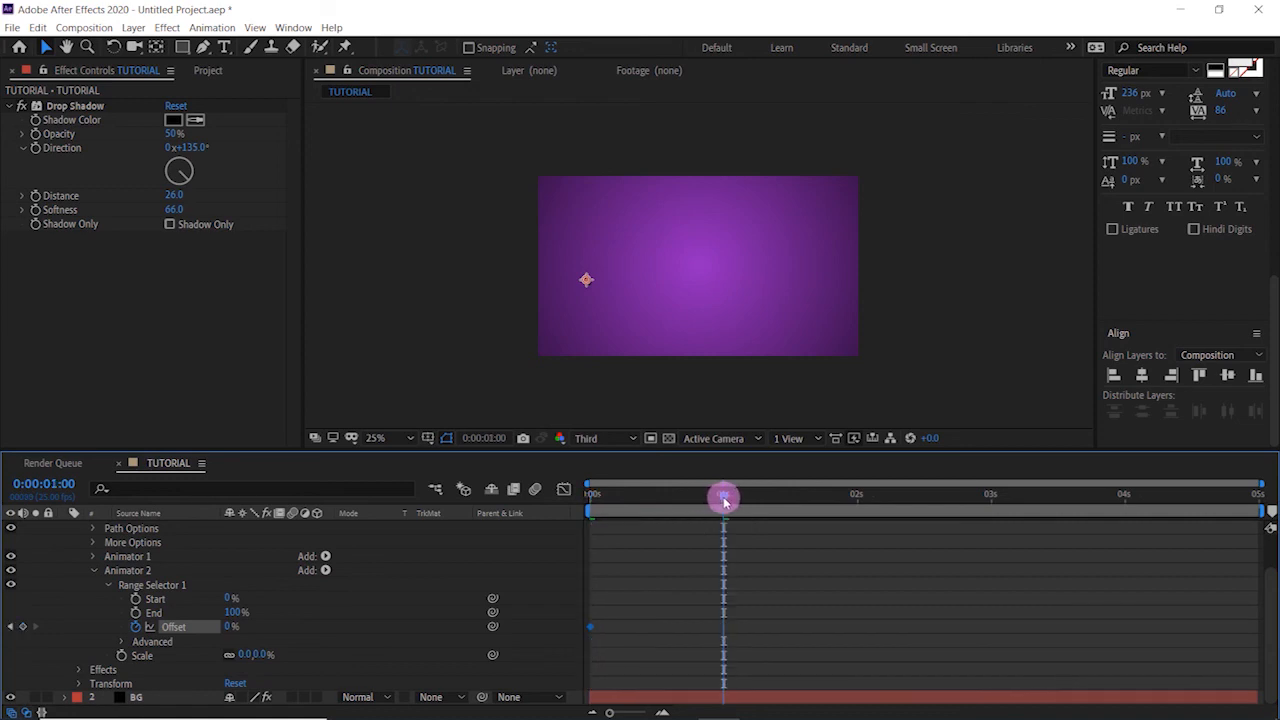
click(234, 628)
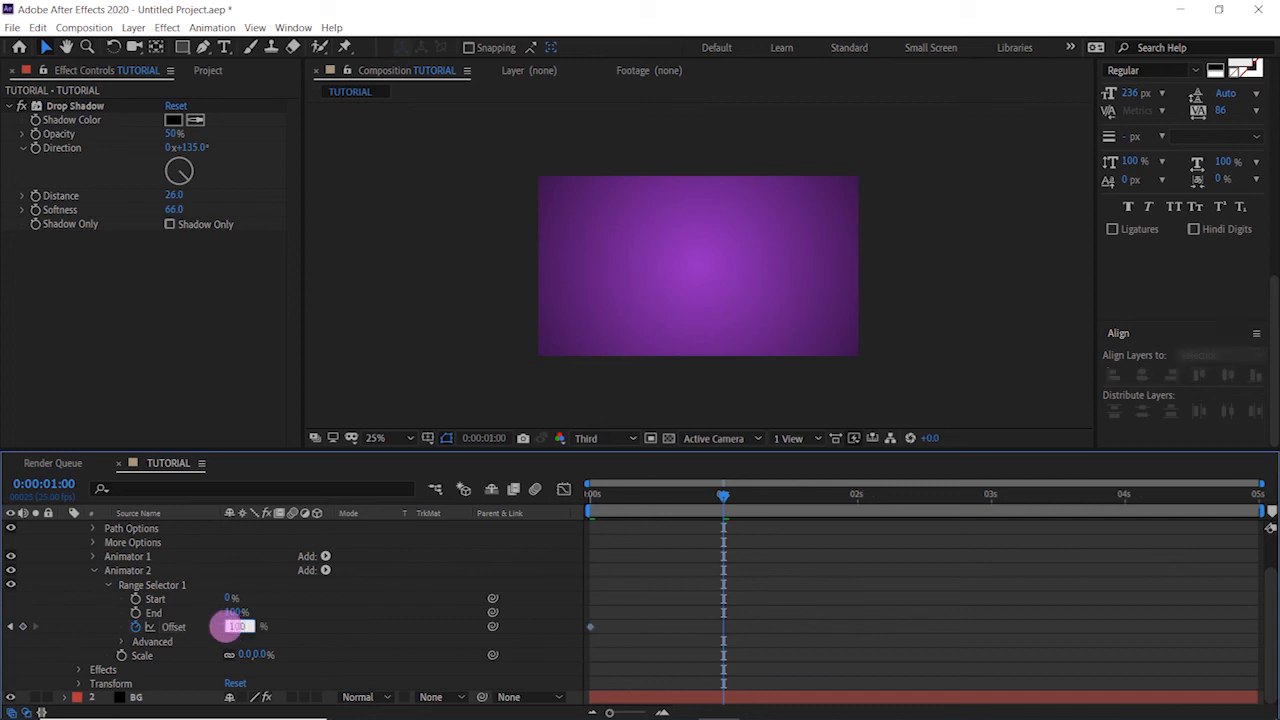
text(100)
key(Return)
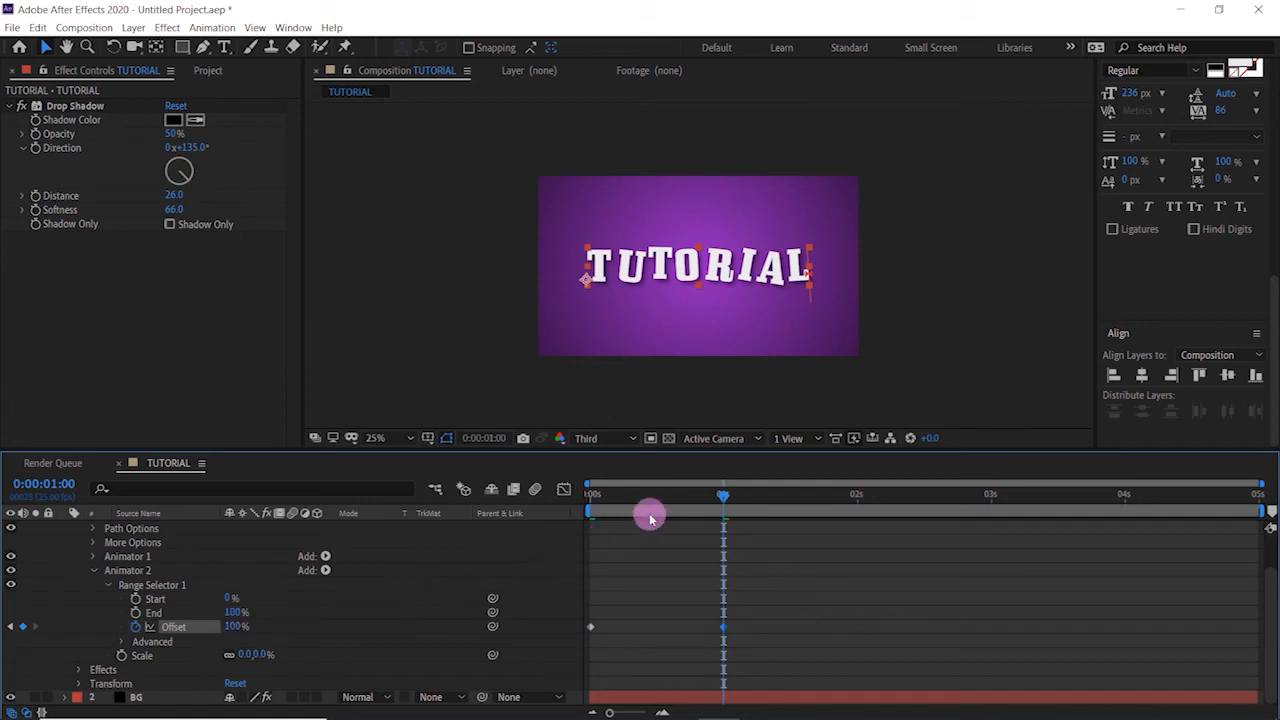
drag(645, 507, 529, 504)
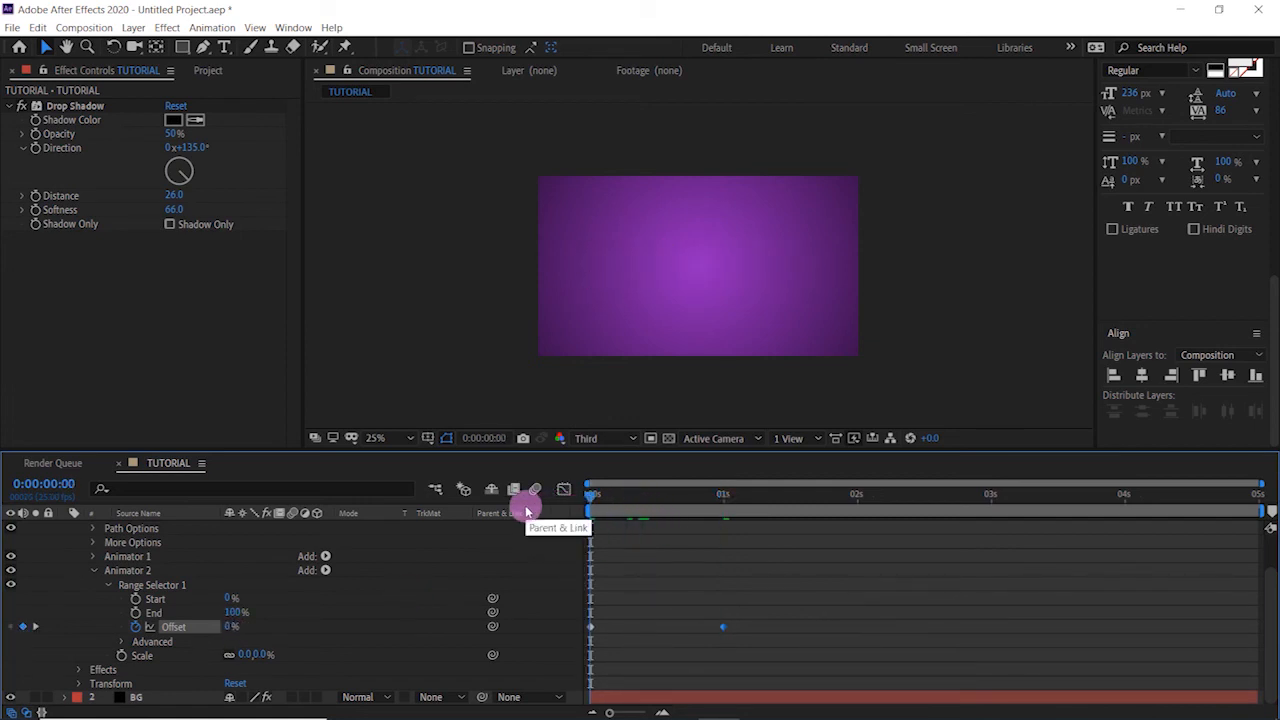
key(space)
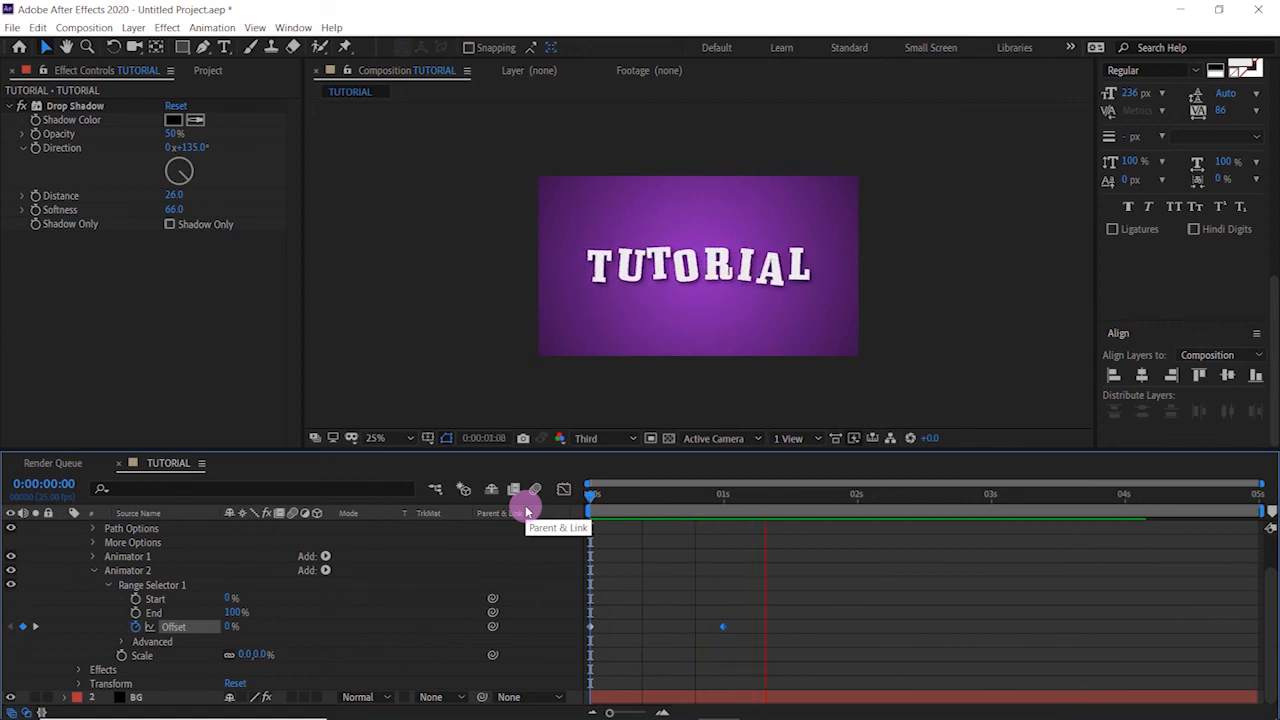
- Enable motion blur for the composition and the TUTORIAL layer, and preview the animation from the first frame
drag(586, 492, 616, 490)
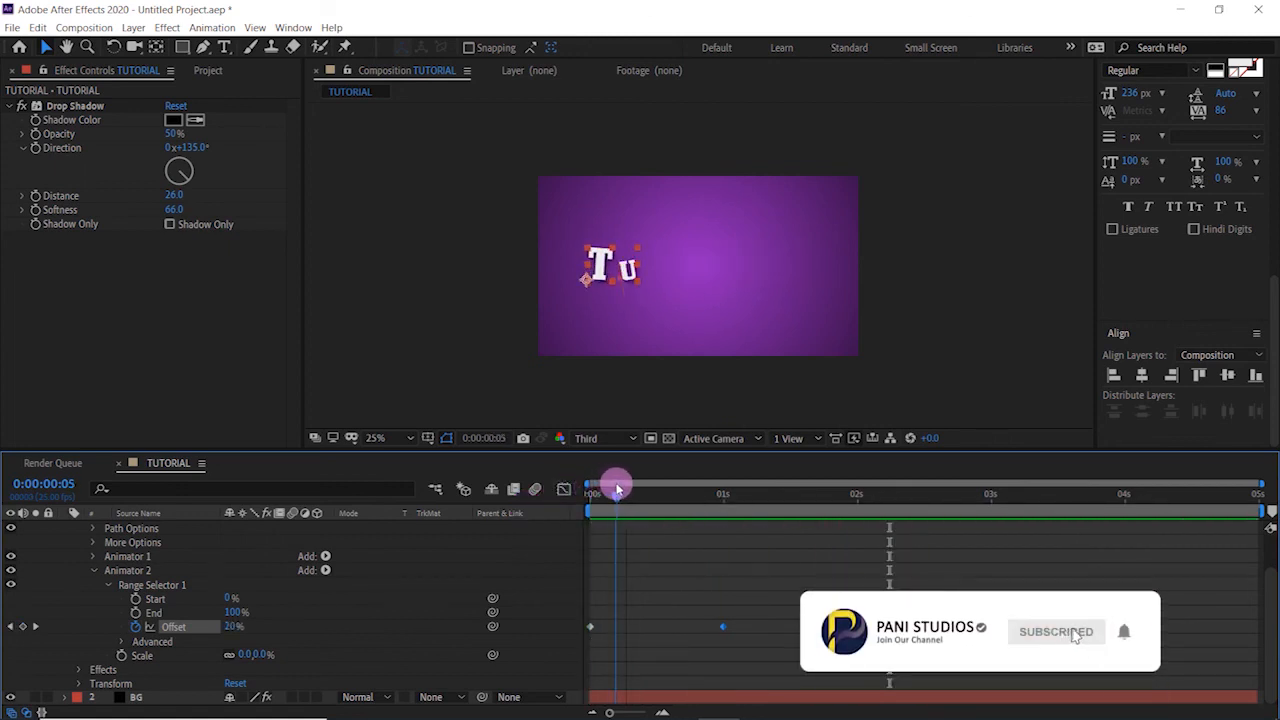
click(536, 488)
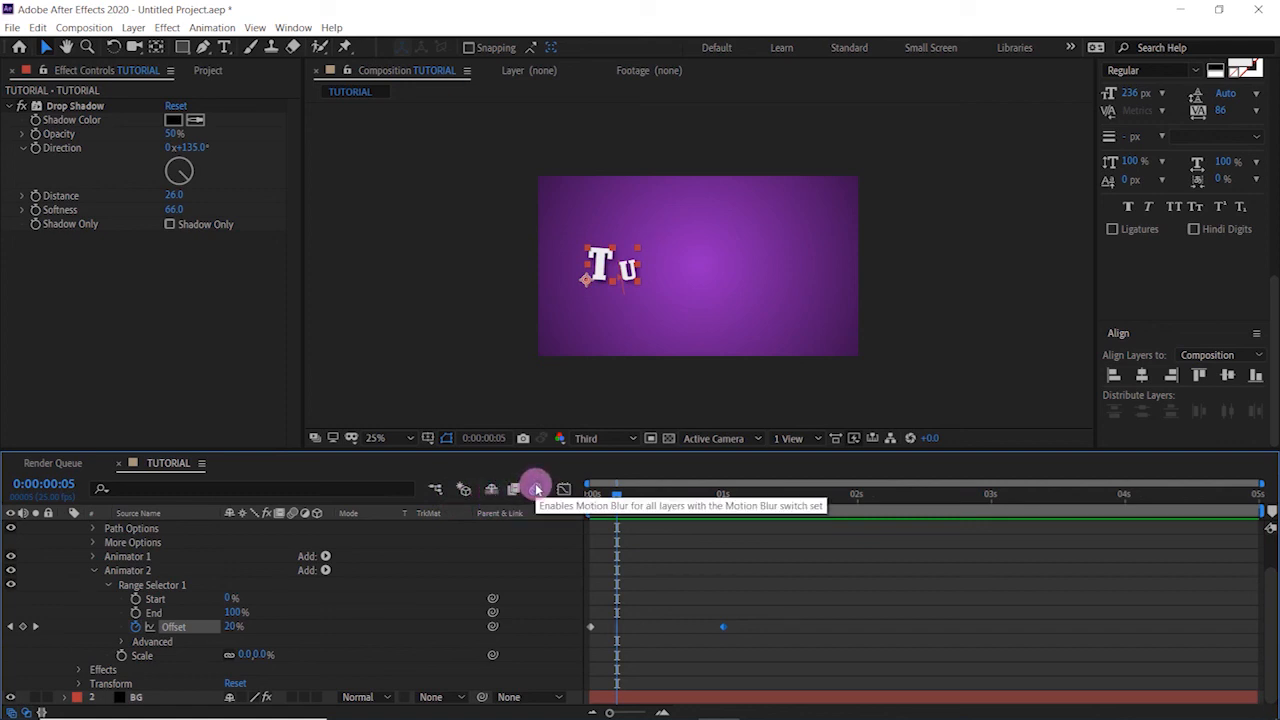
scroll(240, 578, up, 2)
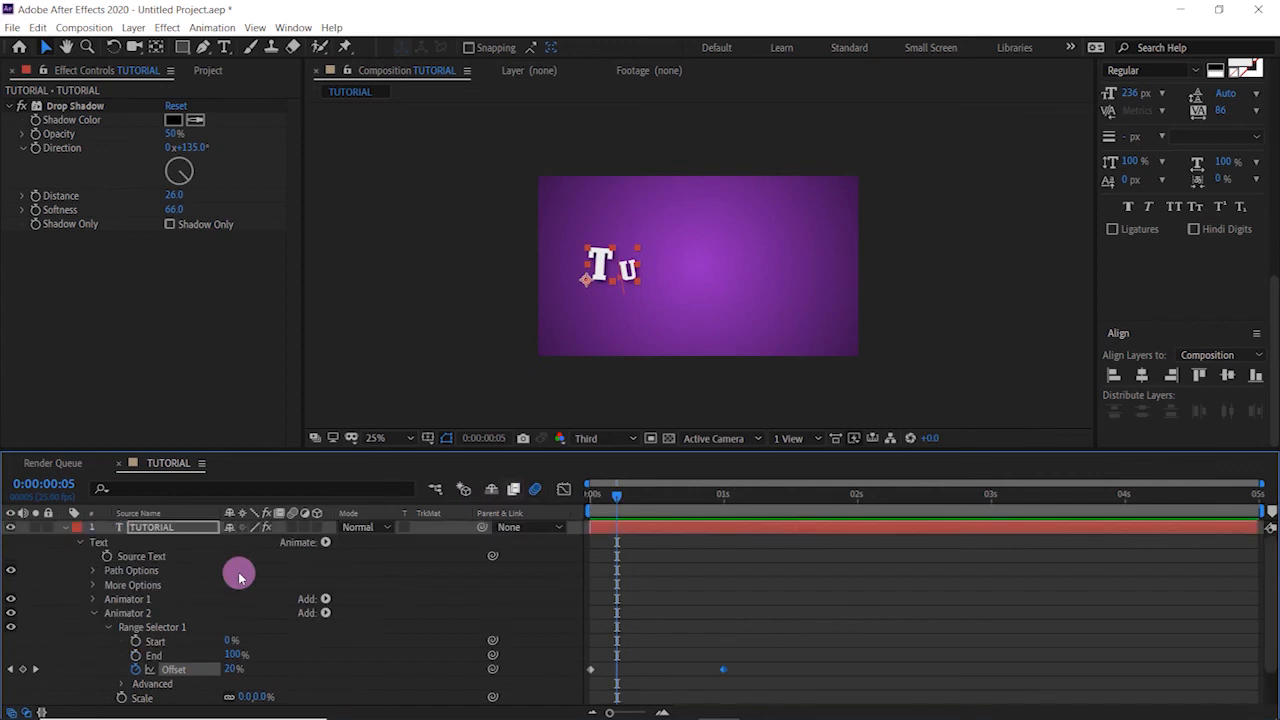
click(293, 529)
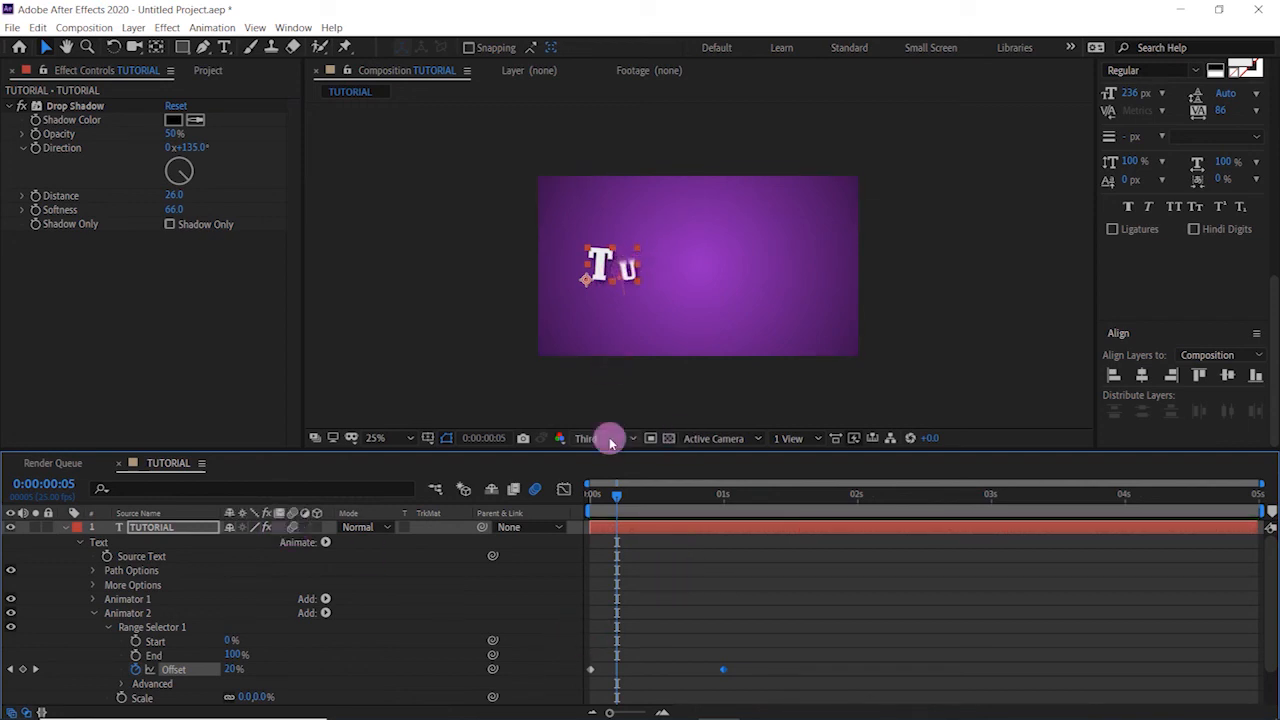
drag(614, 497, 566, 507)
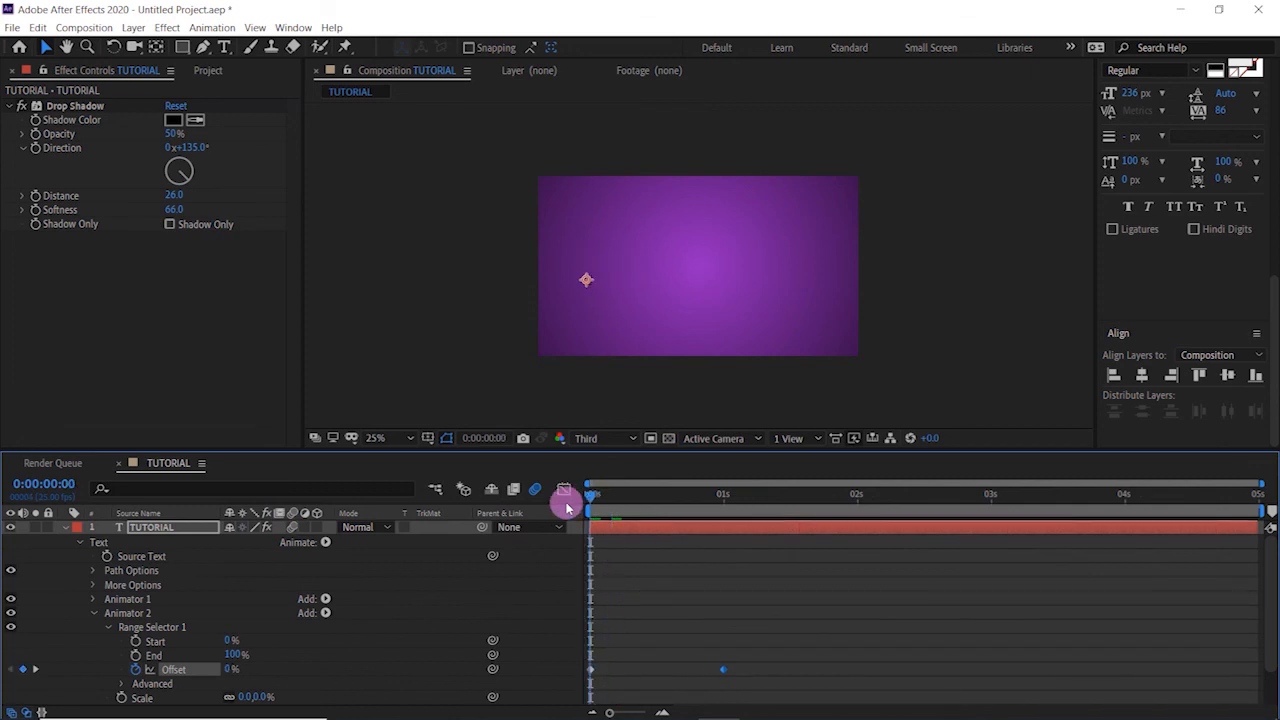
key(space)
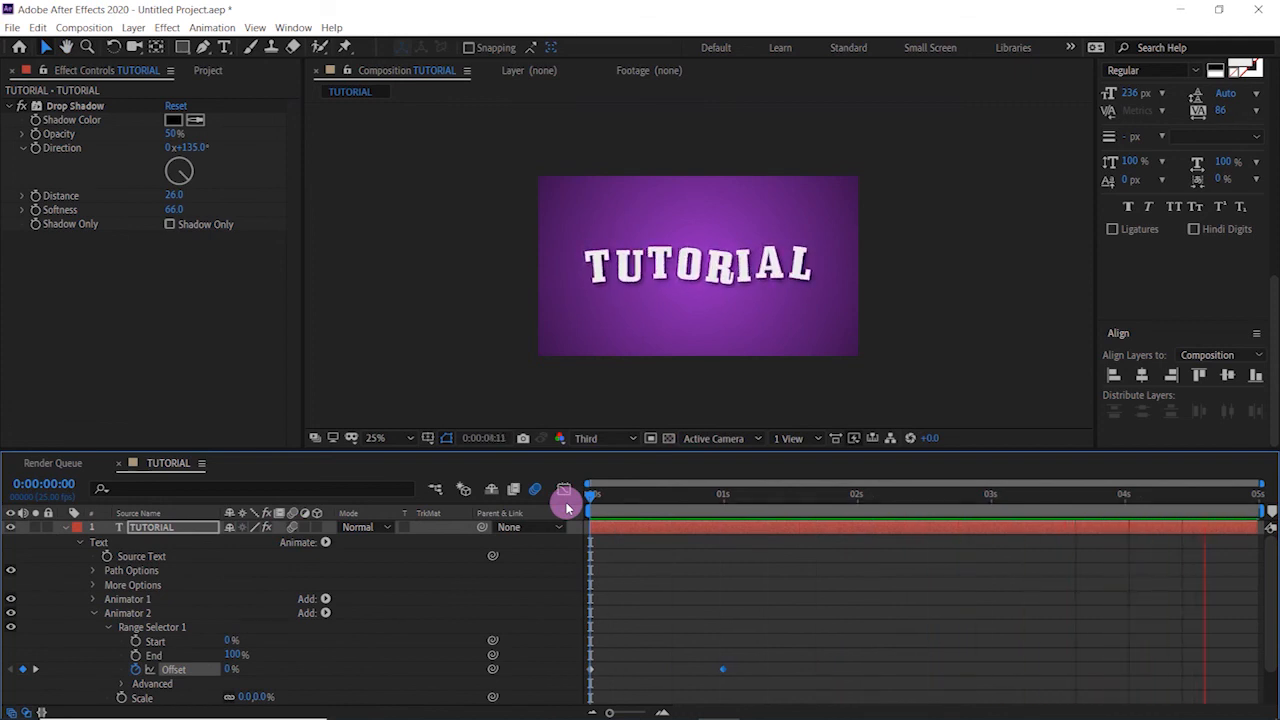
key(space)
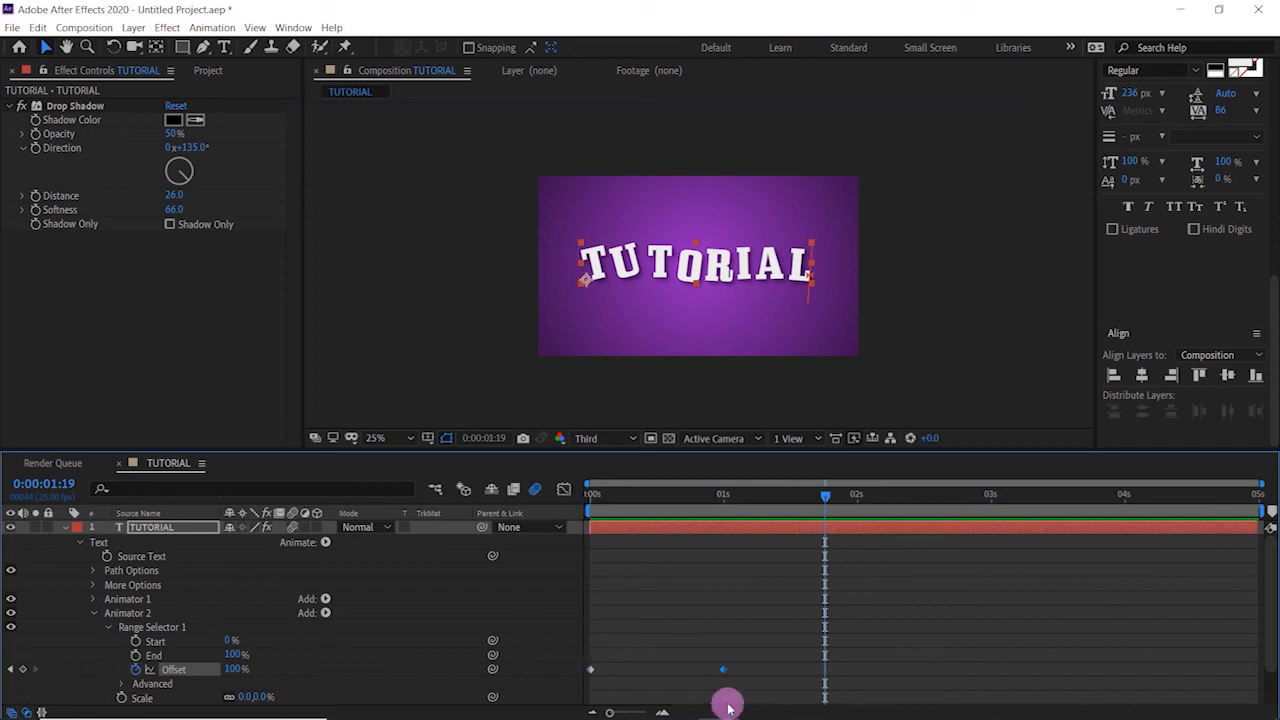
- Apply Easy Ease to both Offset keyframes of Animator 2 and preview the animation from the first frame
drag(757, 662, 566, 690)
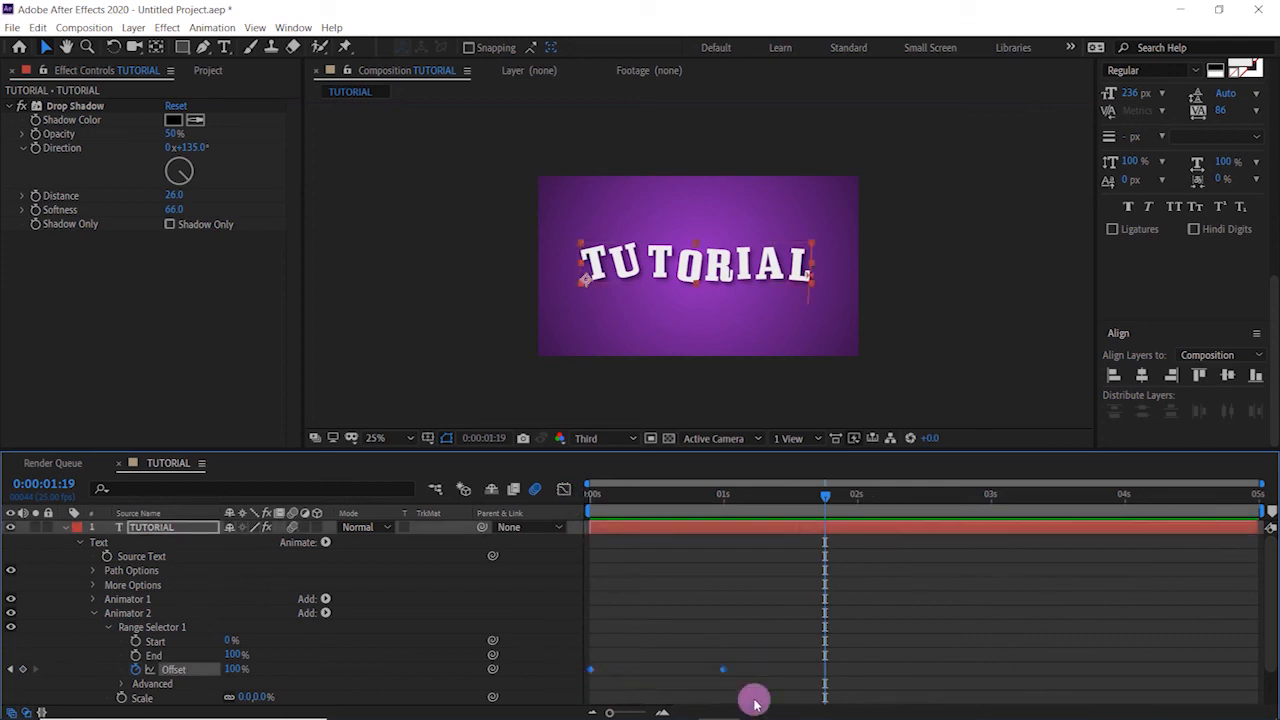
right_click(727, 676)
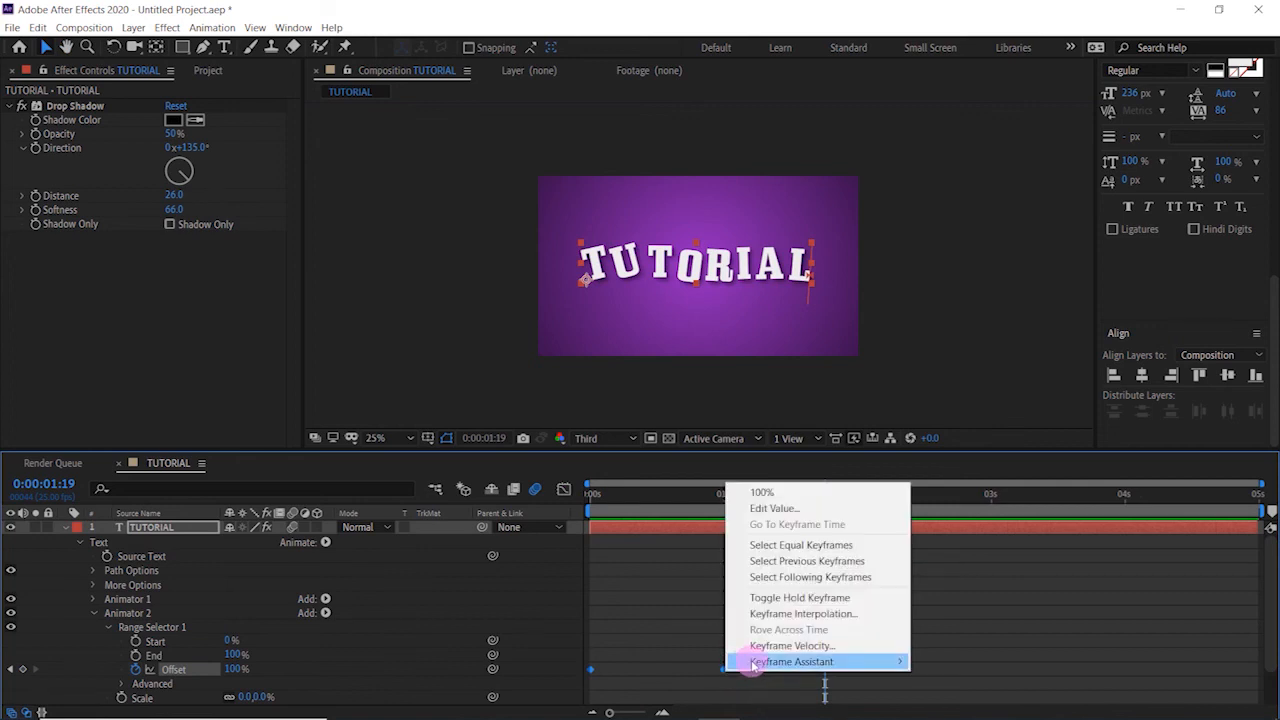
mouse_move(760, 661)
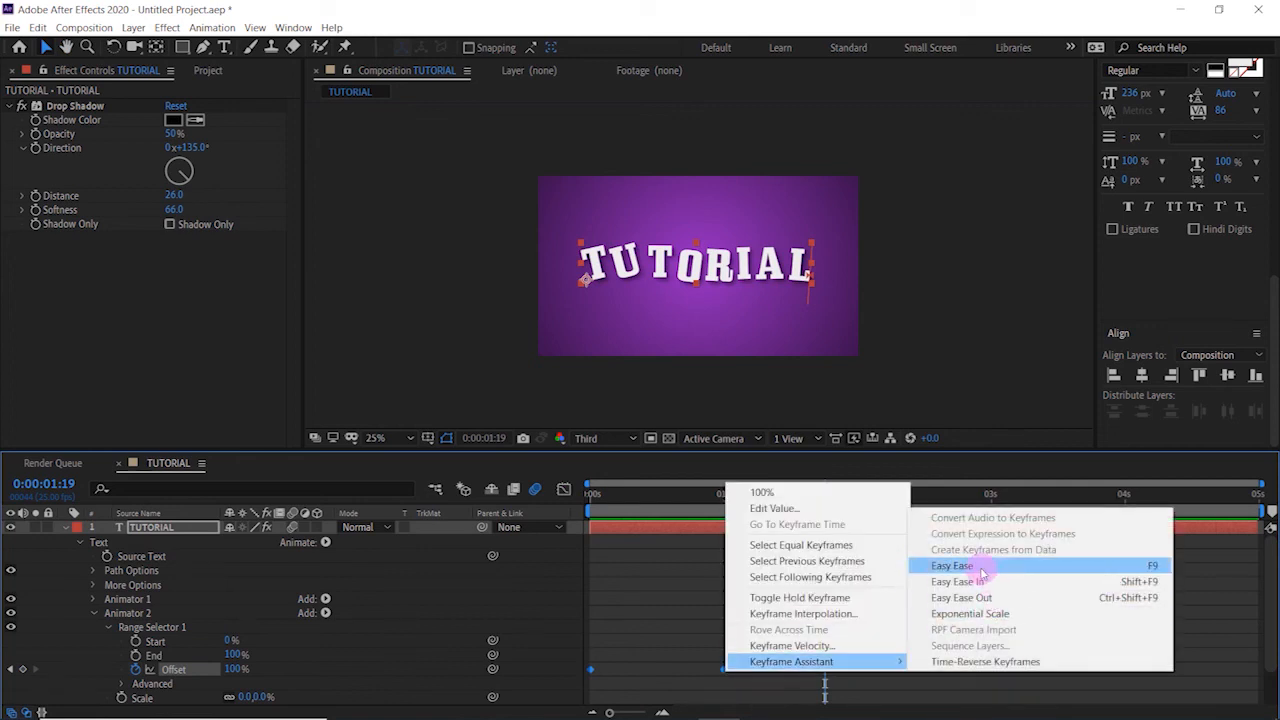
click(988, 580)
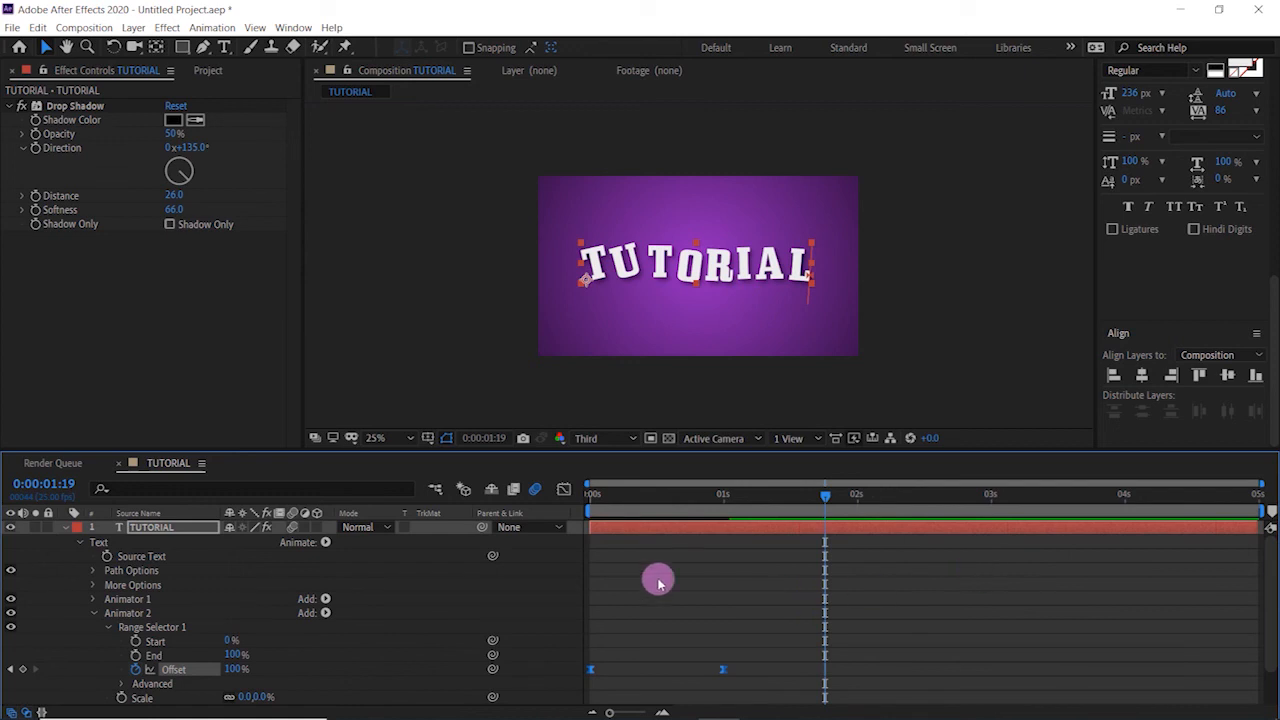
drag(664, 500, 563, 511)
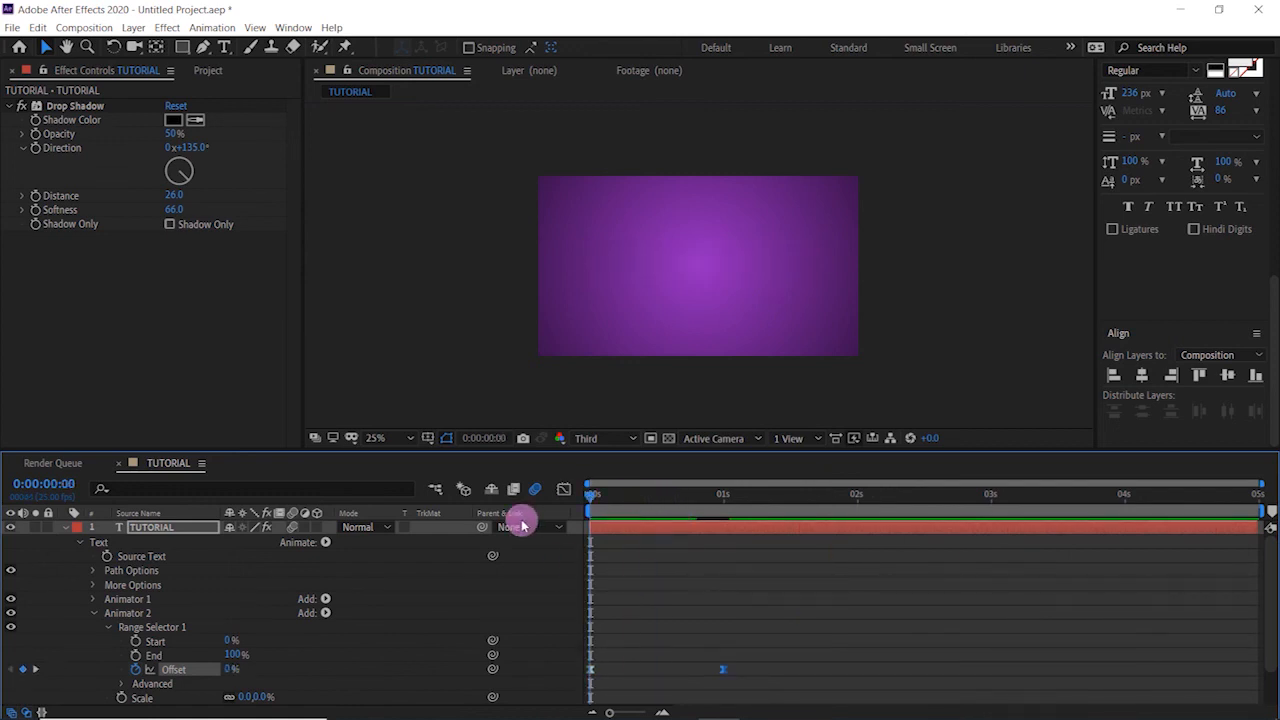
key(space)
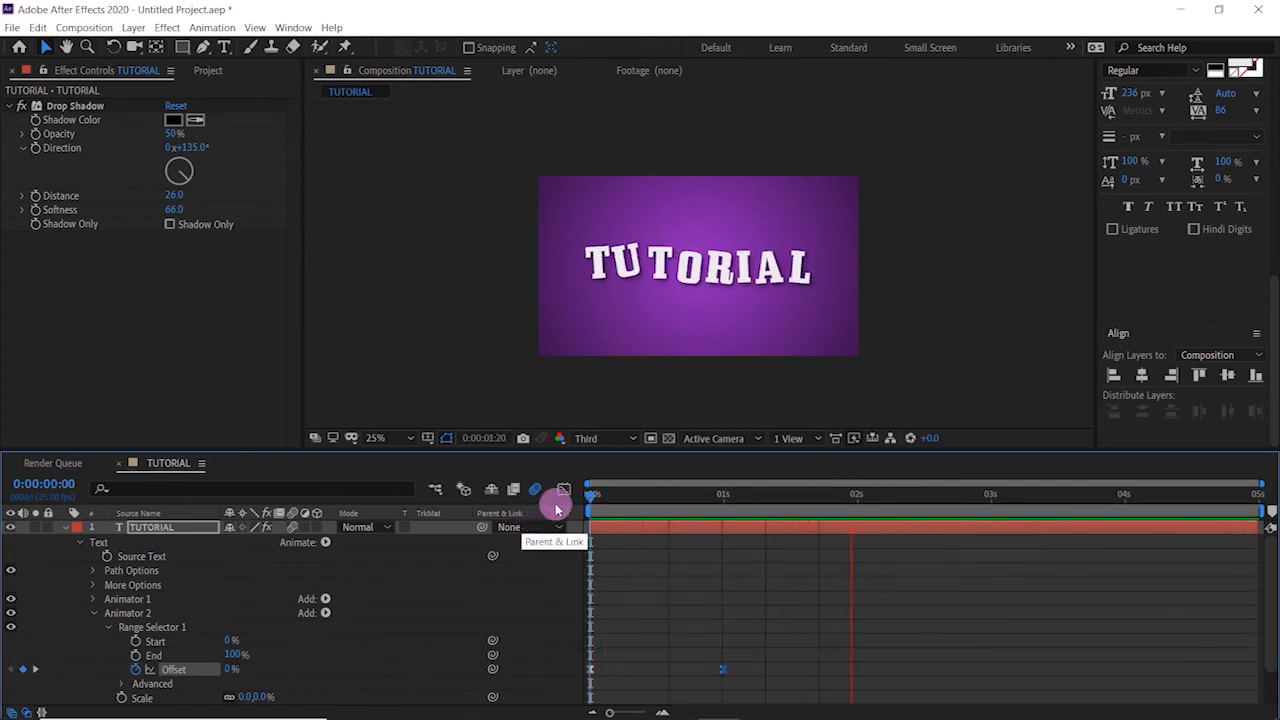
key(space)
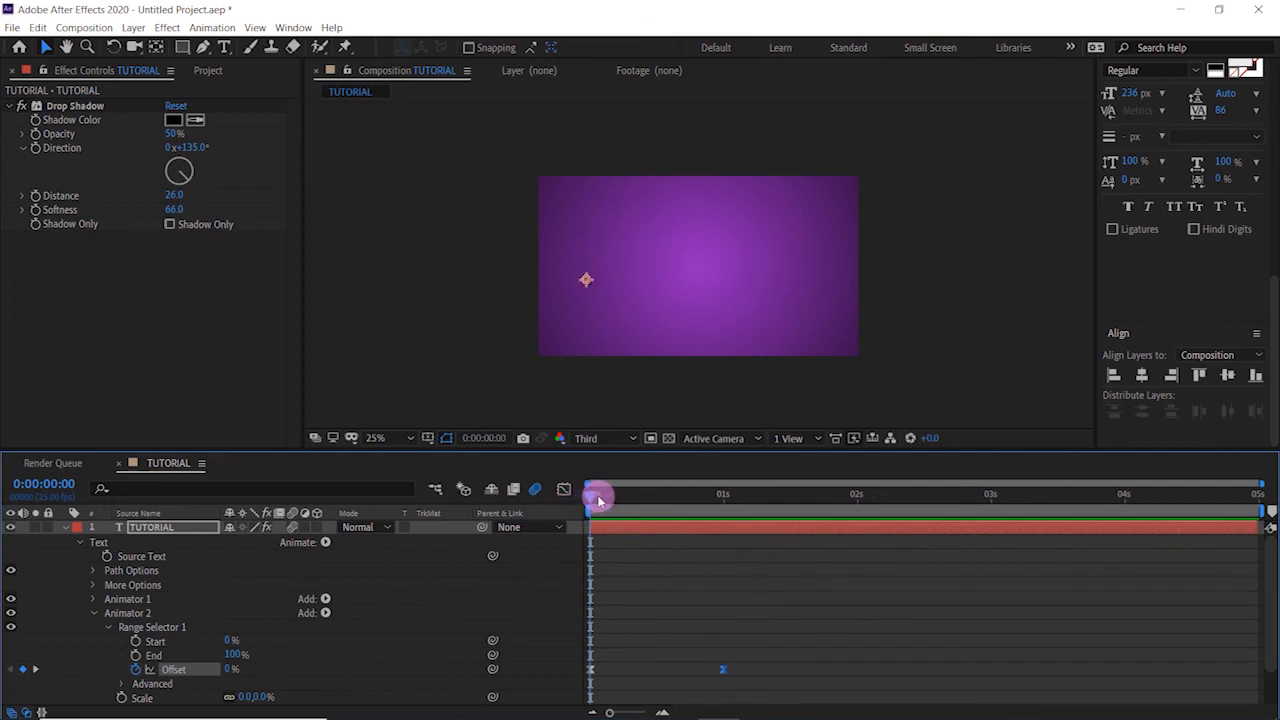